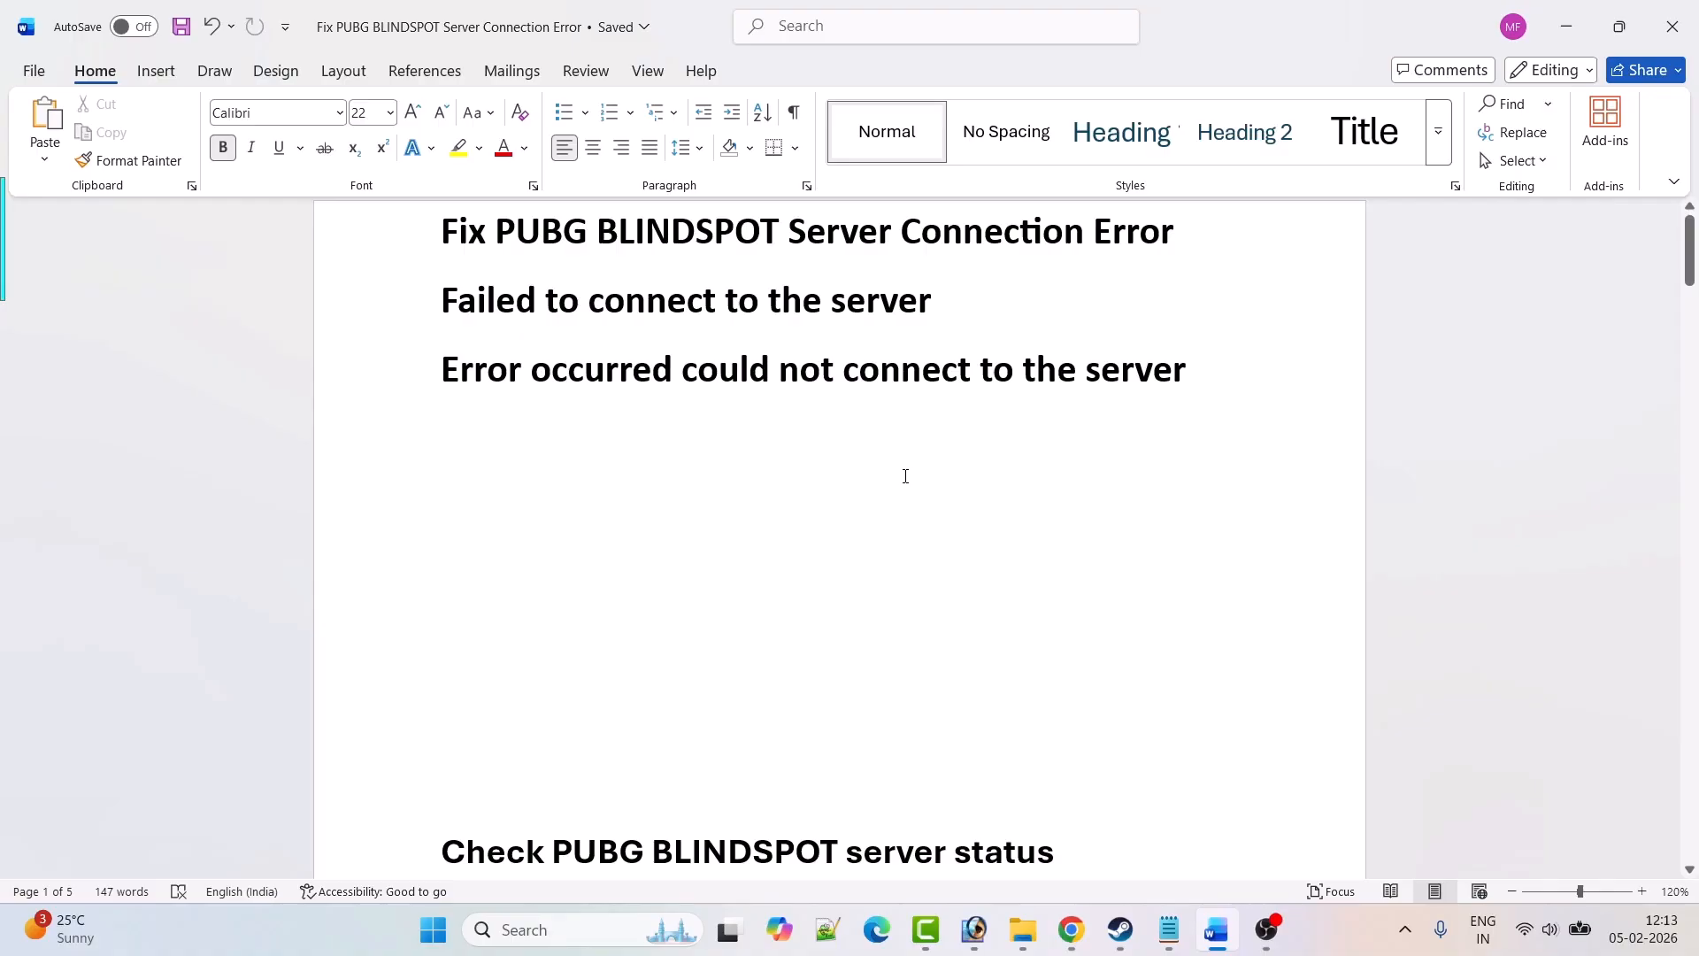
# - Review the document's PUBG BLINDSPOT server status section and the Fix 1 instructions on controlled folder access and firewall
pyautogui.scroll(-4, 905, 476)
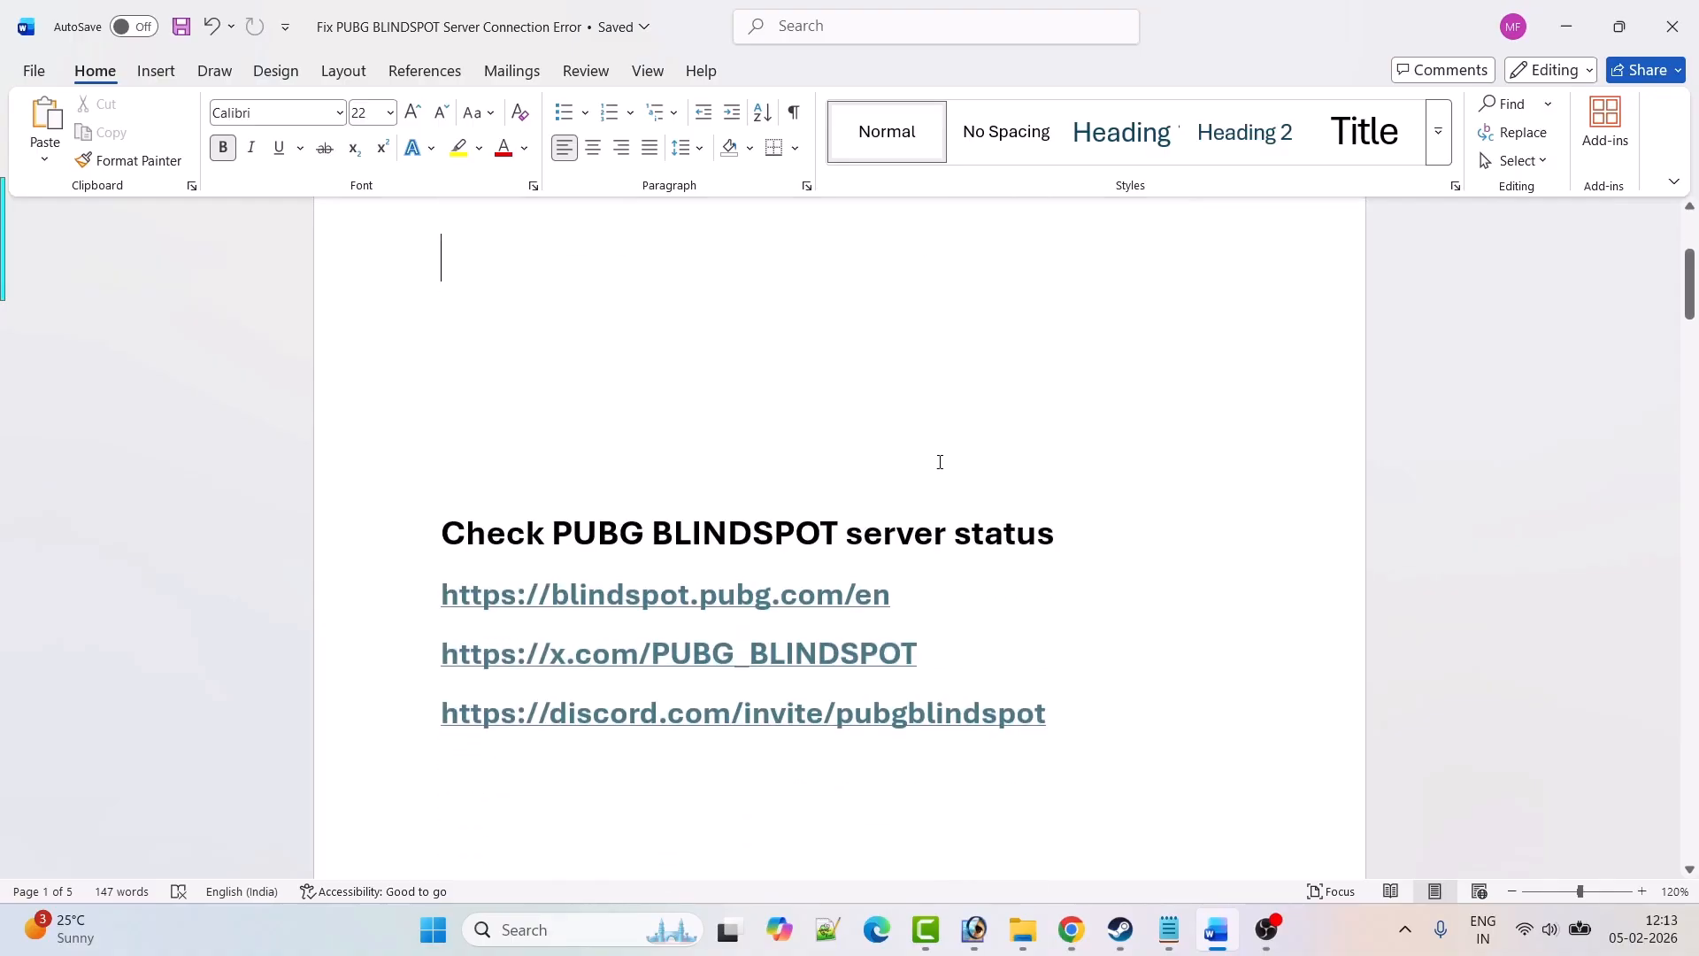
pyautogui.moveTo(546, 534); pyautogui.dragTo(1057, 543)
pyautogui.click(989, 590)
pyautogui.moveTo(566, 530); pyautogui.dragTo(1056, 532)
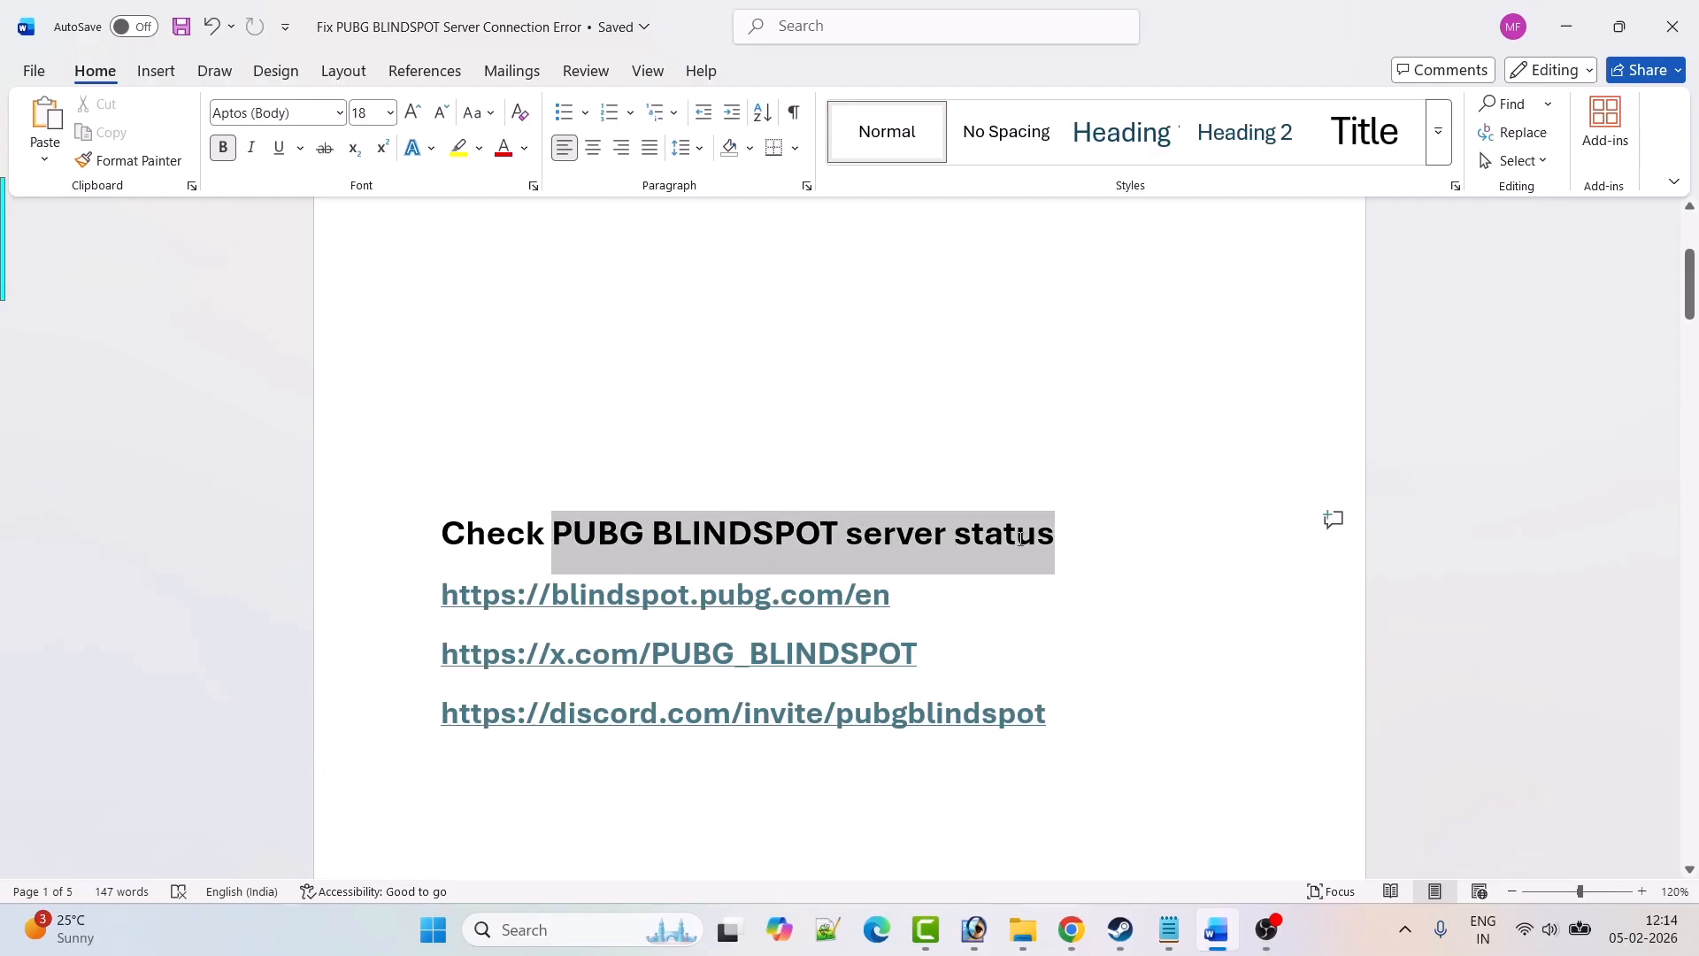
pyautogui.click(1173, 721)
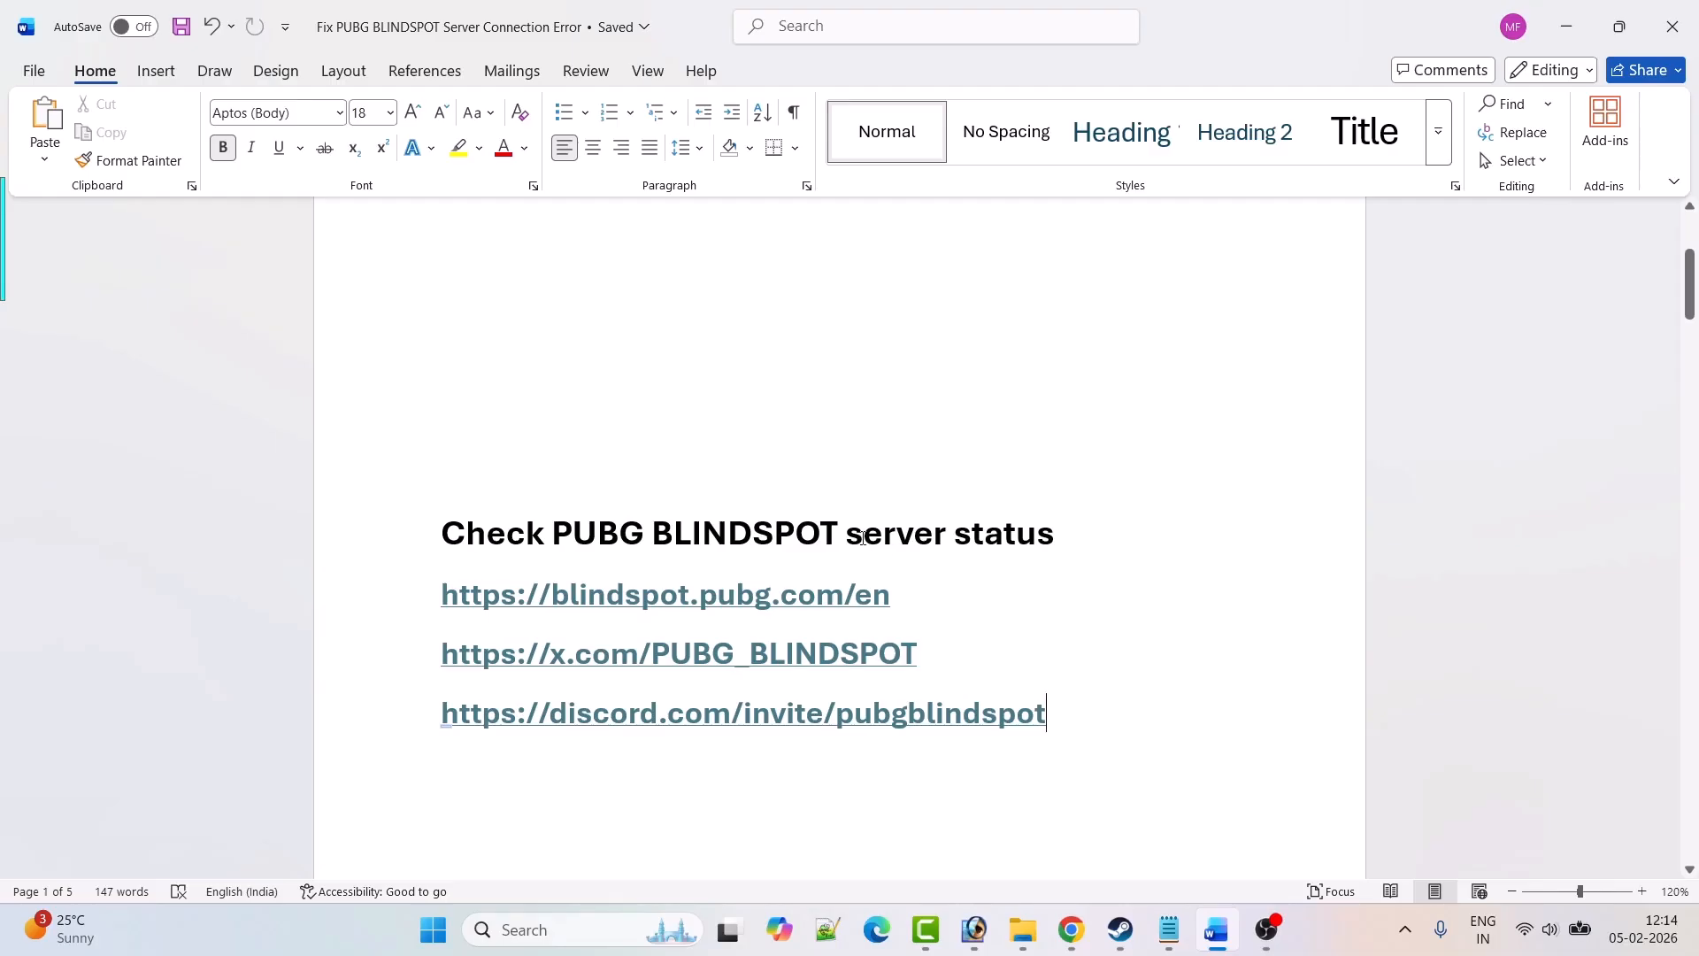
pyautogui.moveTo(937, 536); pyautogui.dragTo(1054, 535)
pyautogui.click(1103, 687)
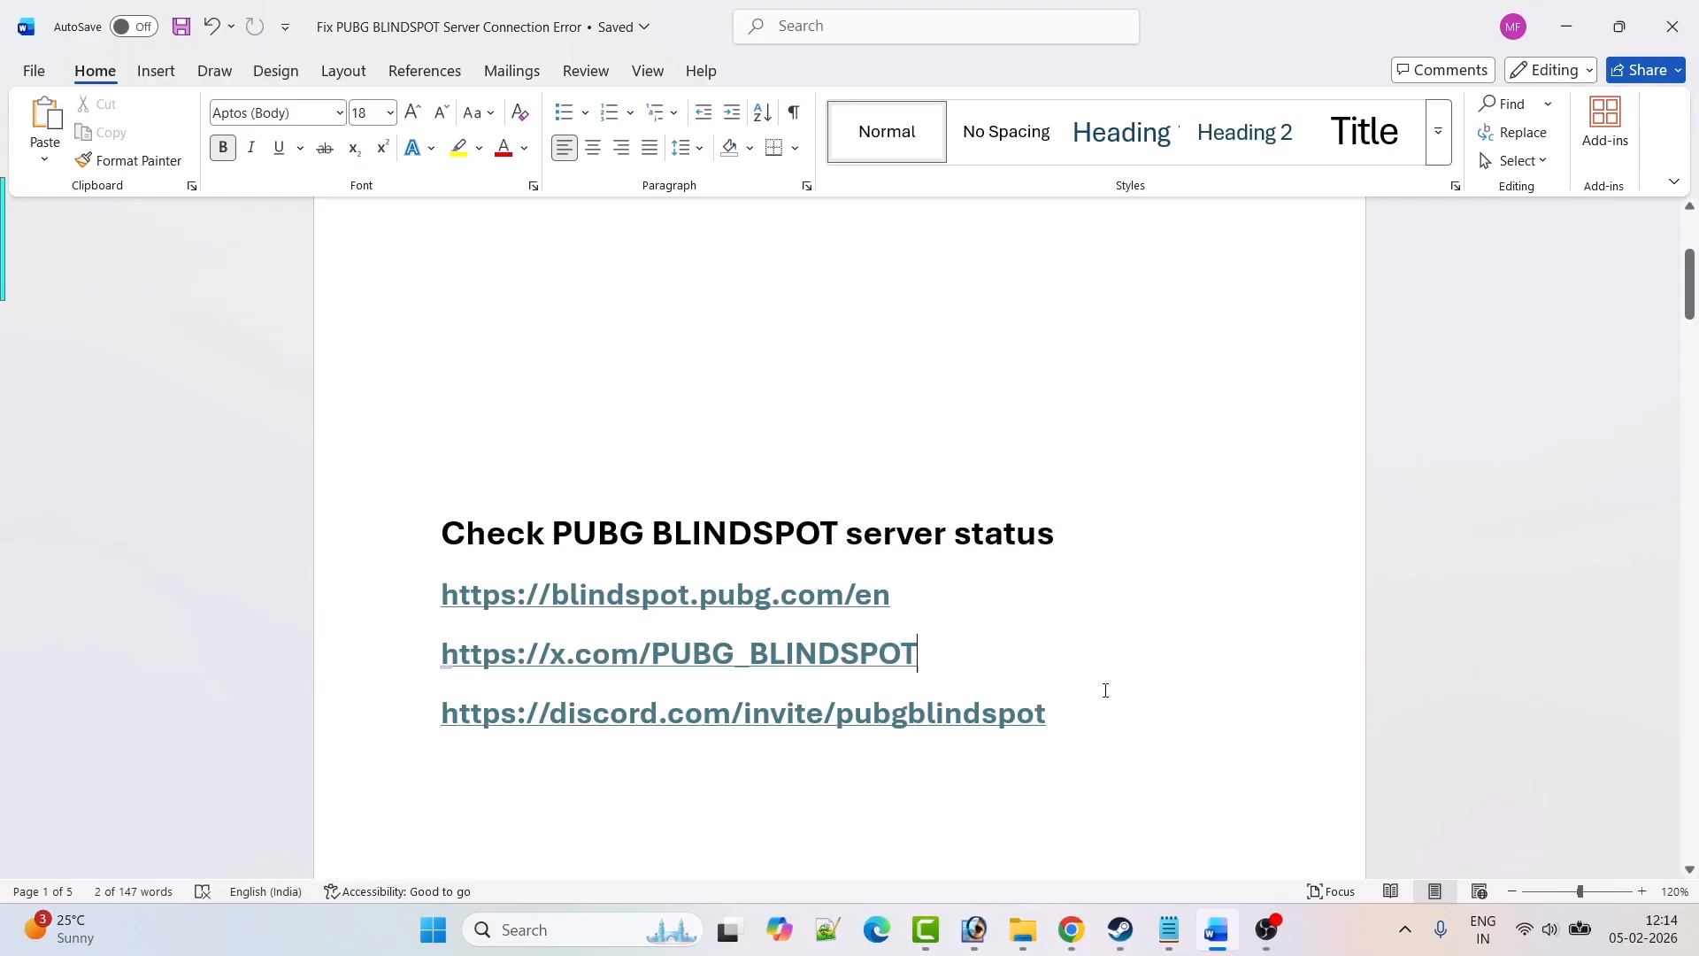
pyautogui.scroll(-6, 1103, 684)
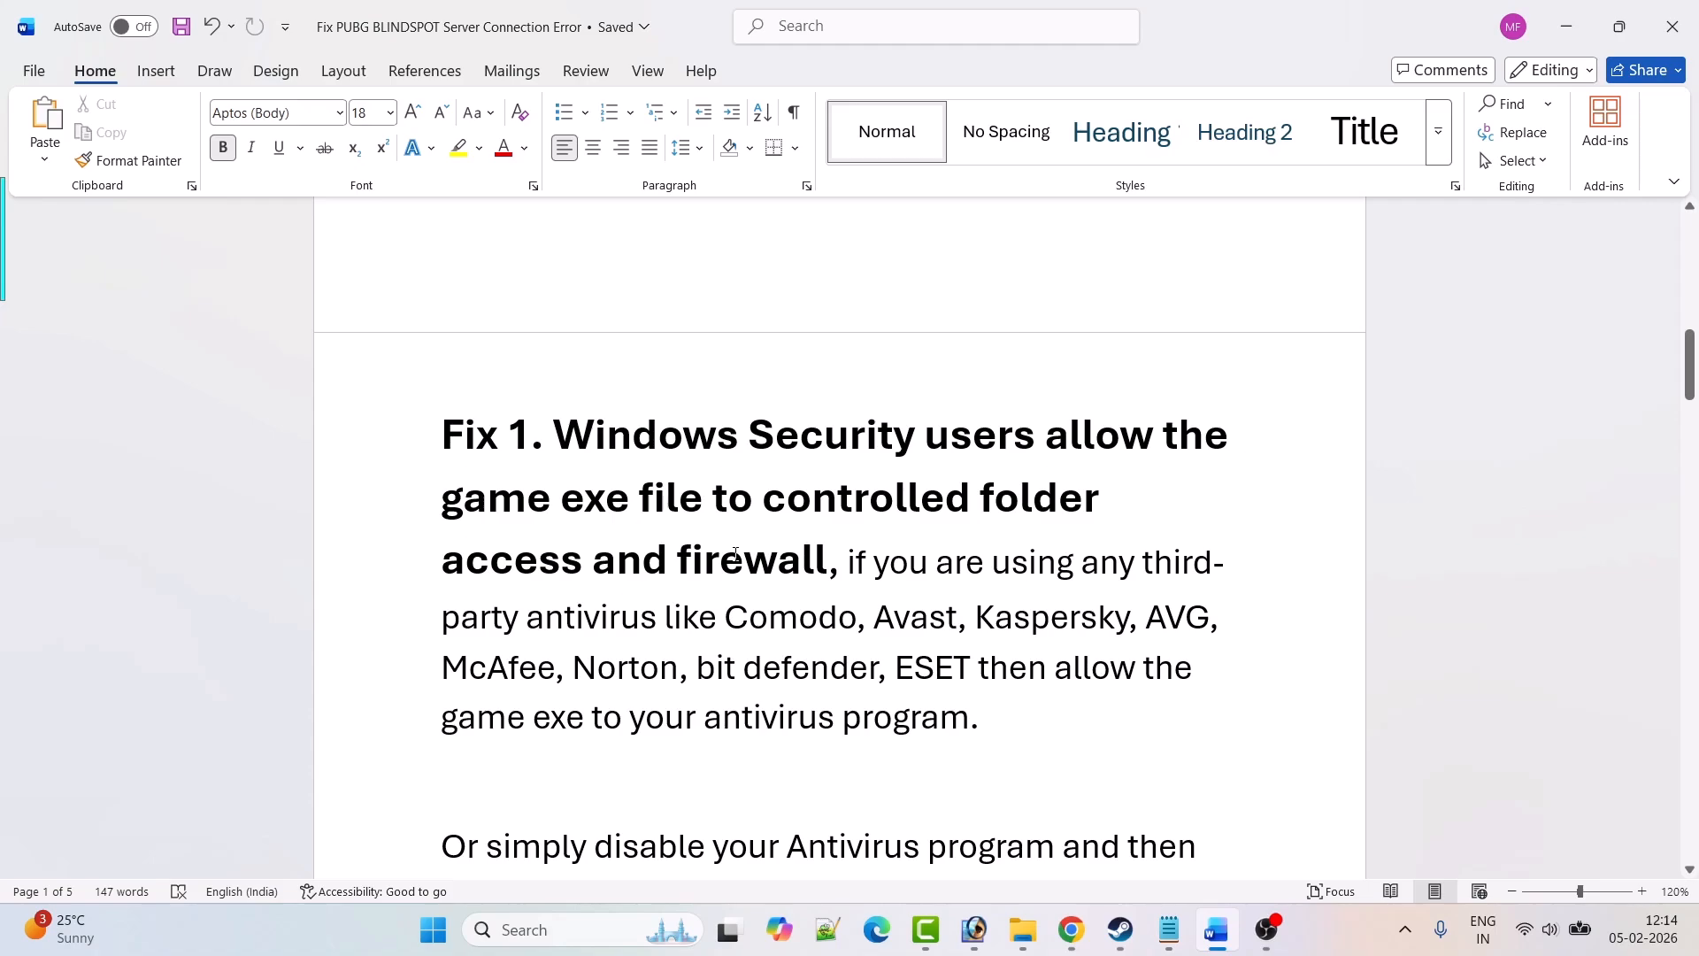
# - Open Windows Security and go to the ransomware protection page for allowing an app through Controlled folder access
pyautogui.click(549, 929)
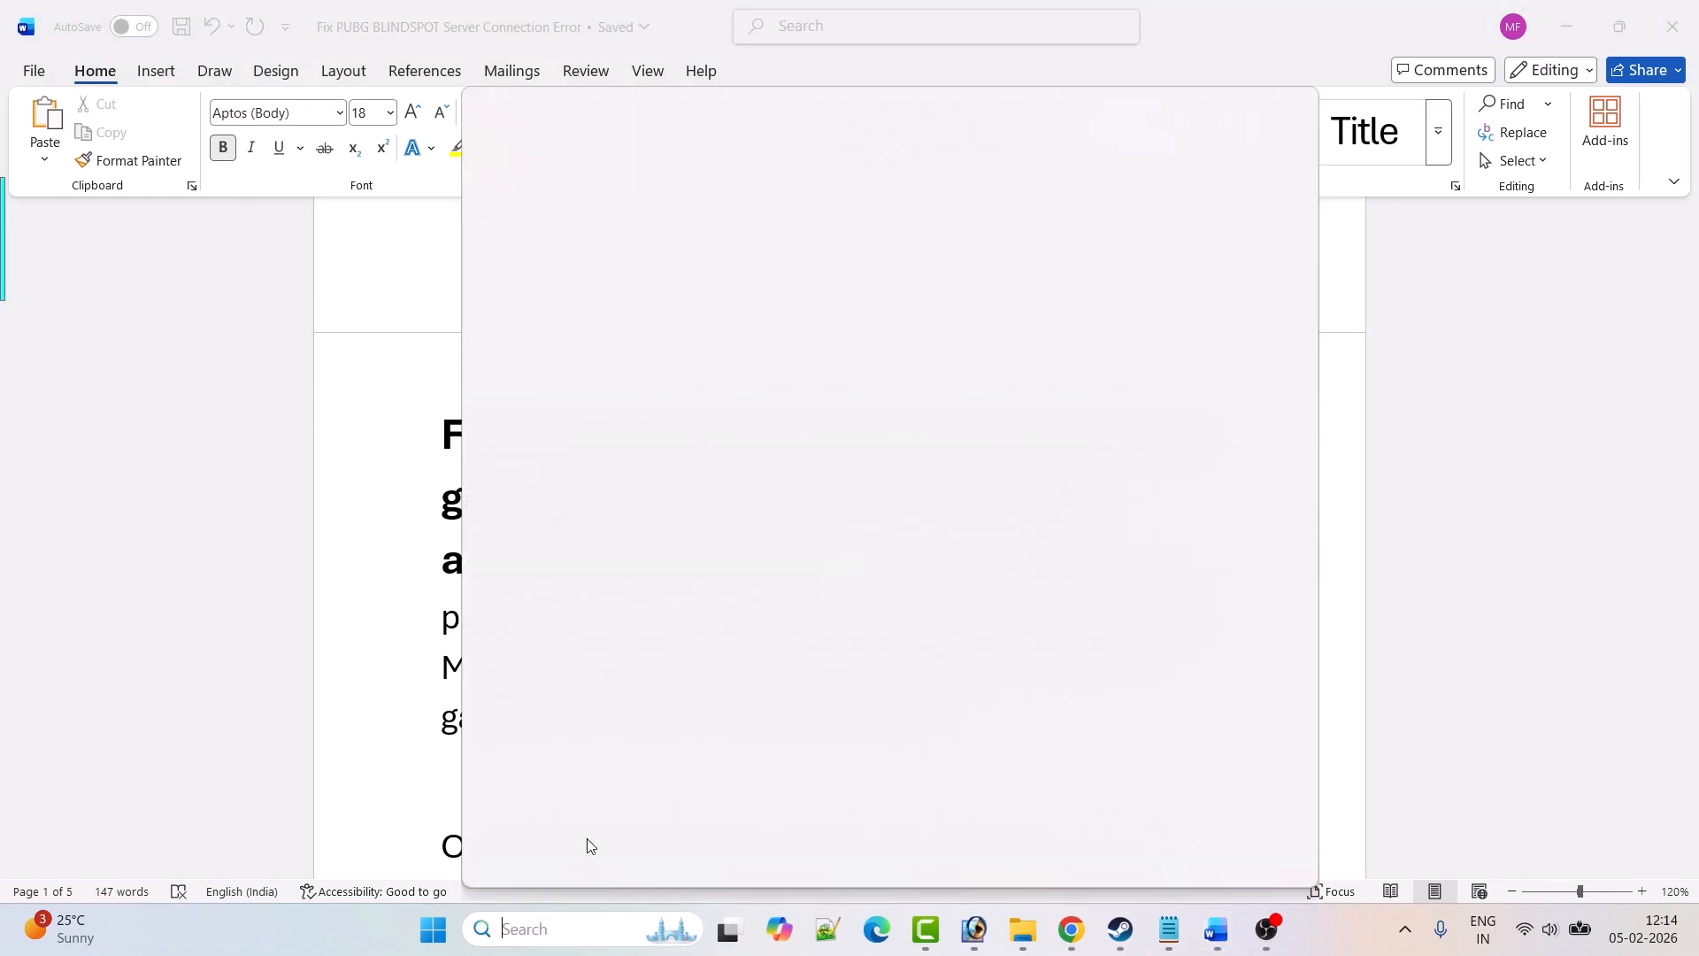
pyautogui.write('windows sec')
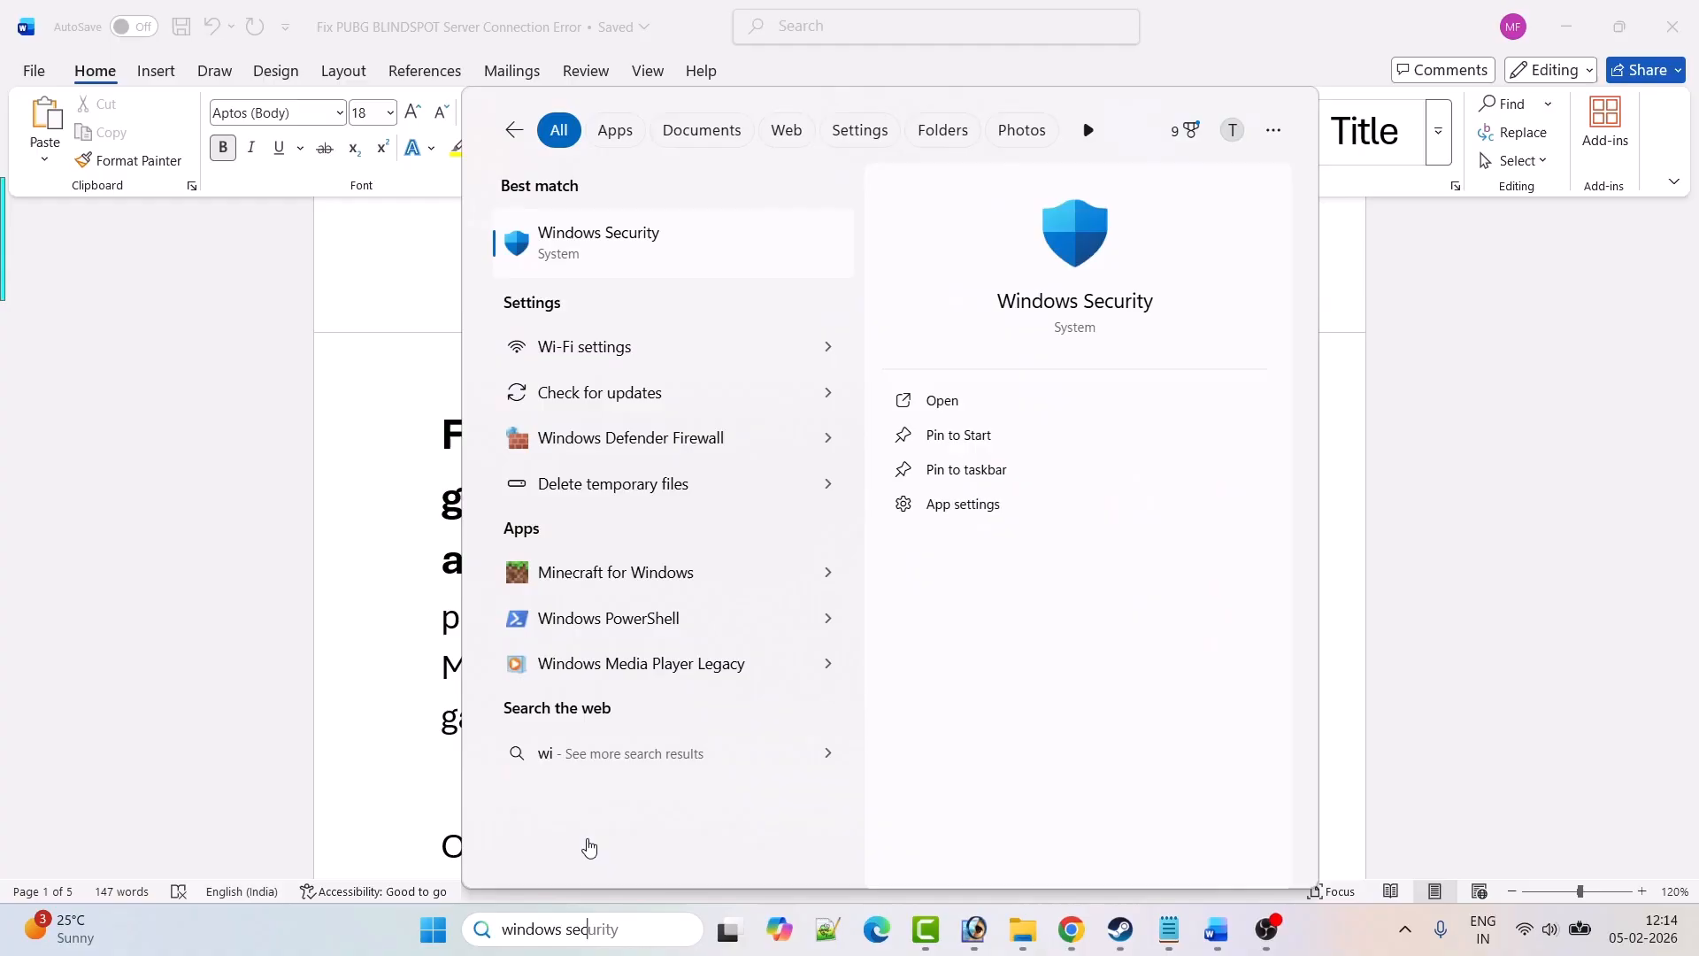
pyautogui.click(969, 405)
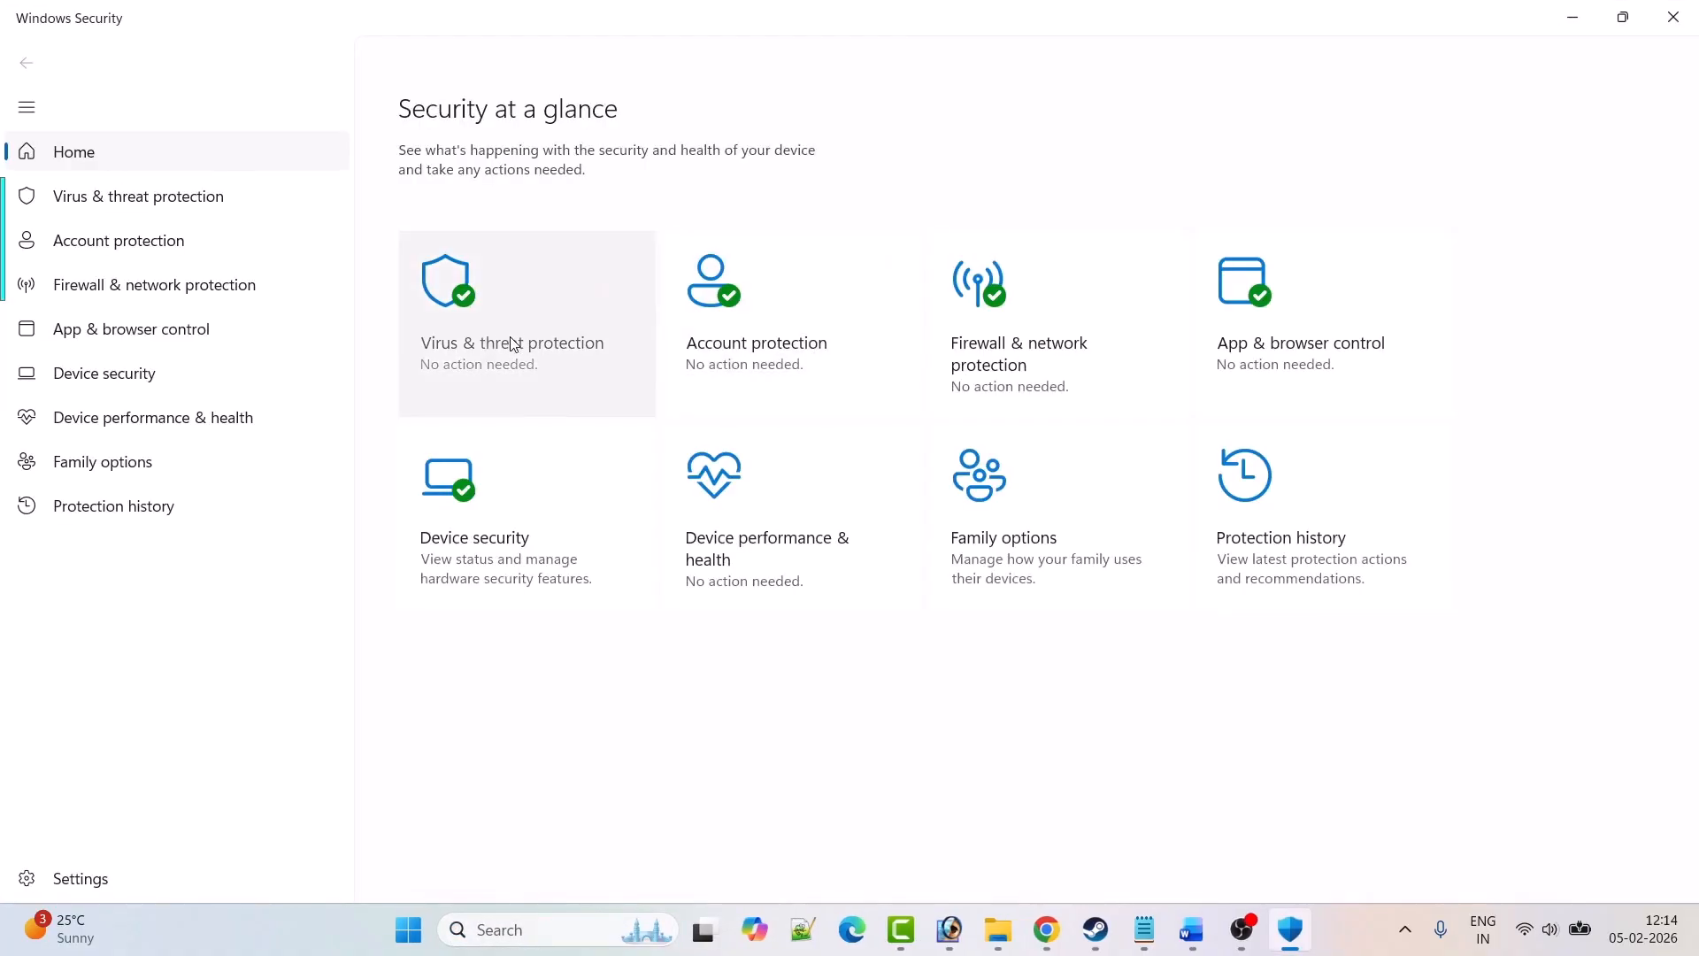
pyautogui.click(525, 344)
pyautogui.scroll(-3, 708, 505)
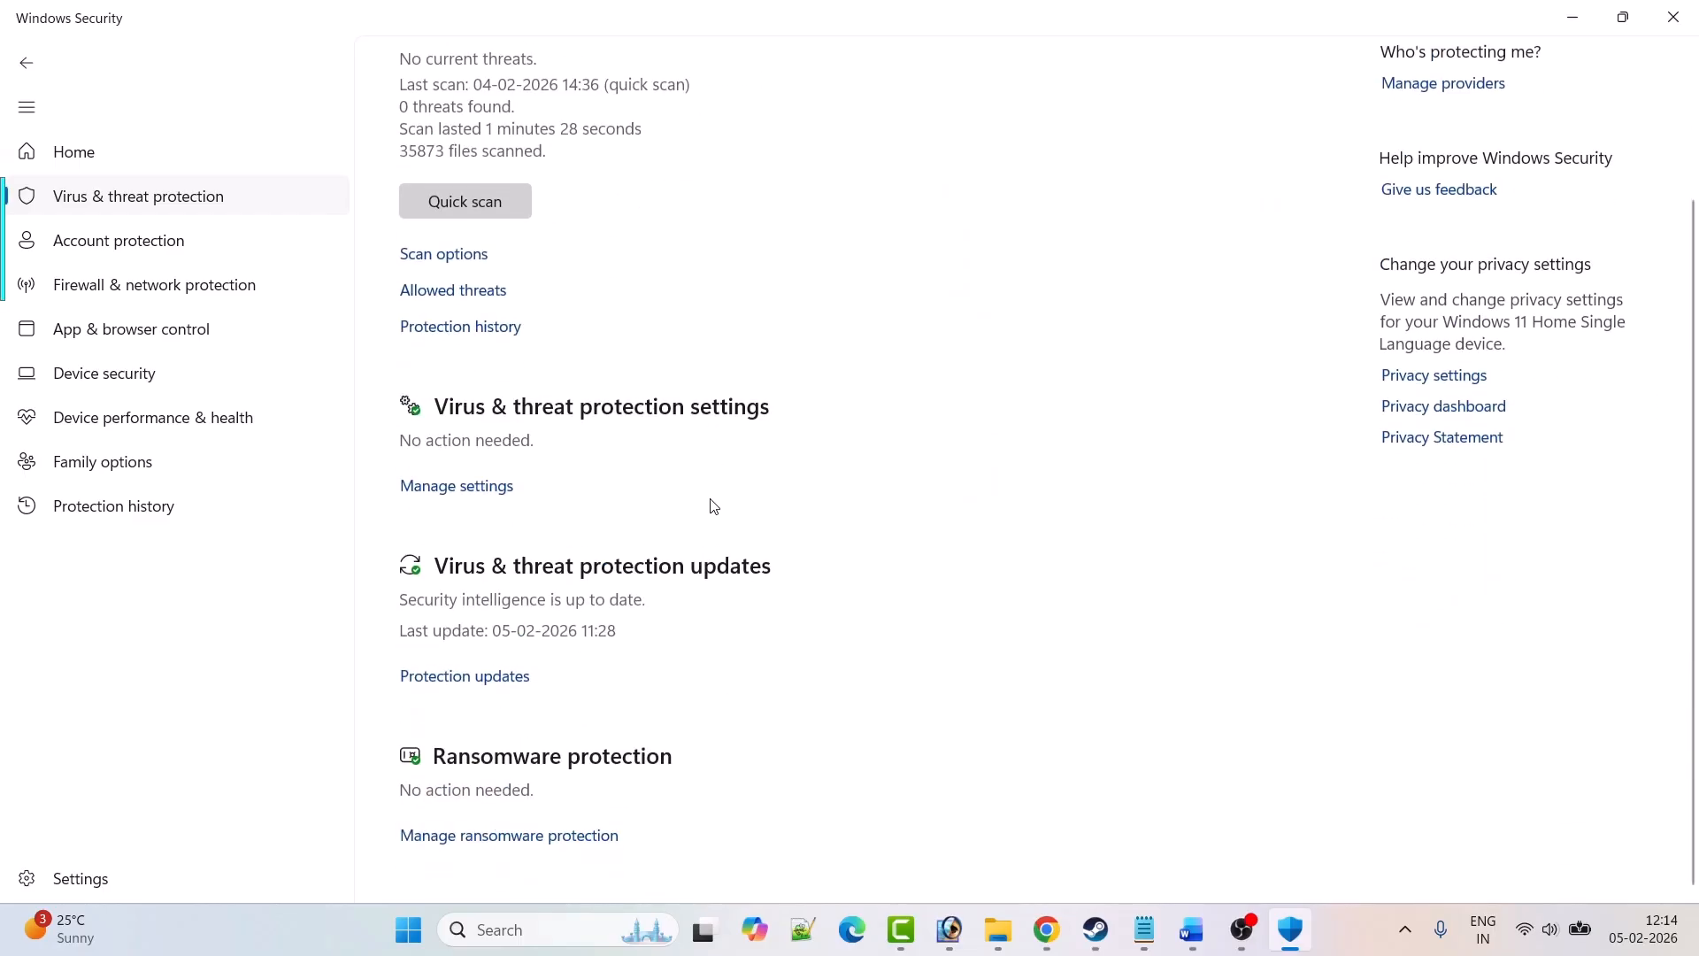
pyautogui.click(527, 835)
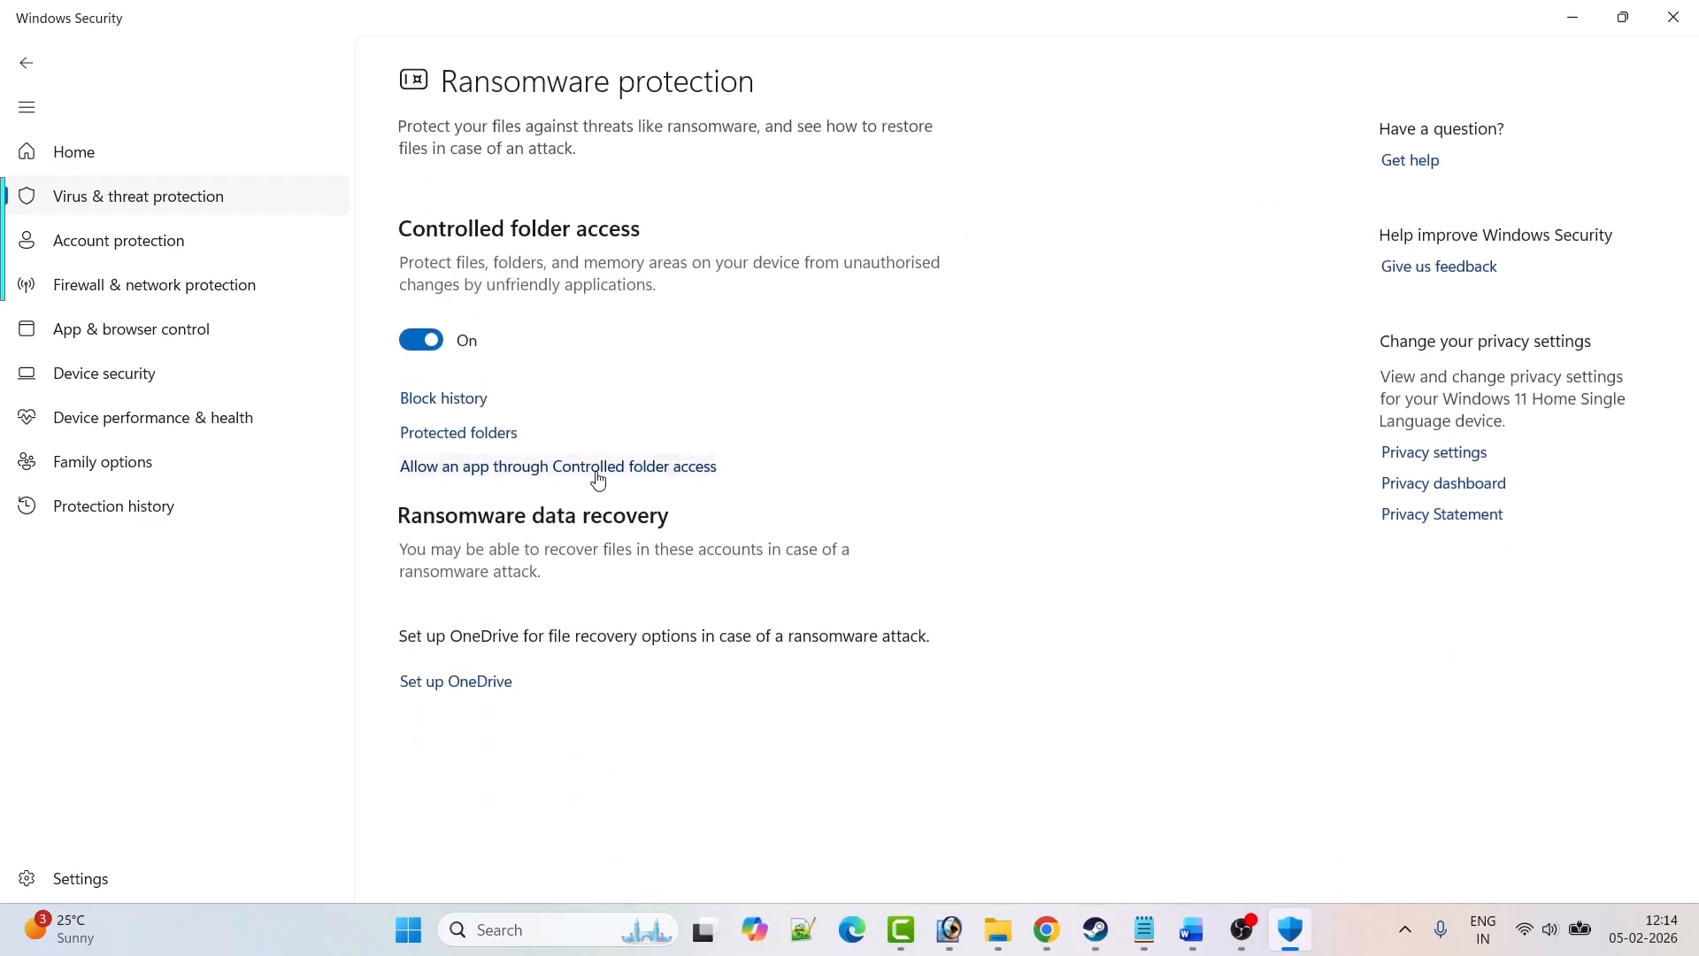
pyautogui.click(598, 479)
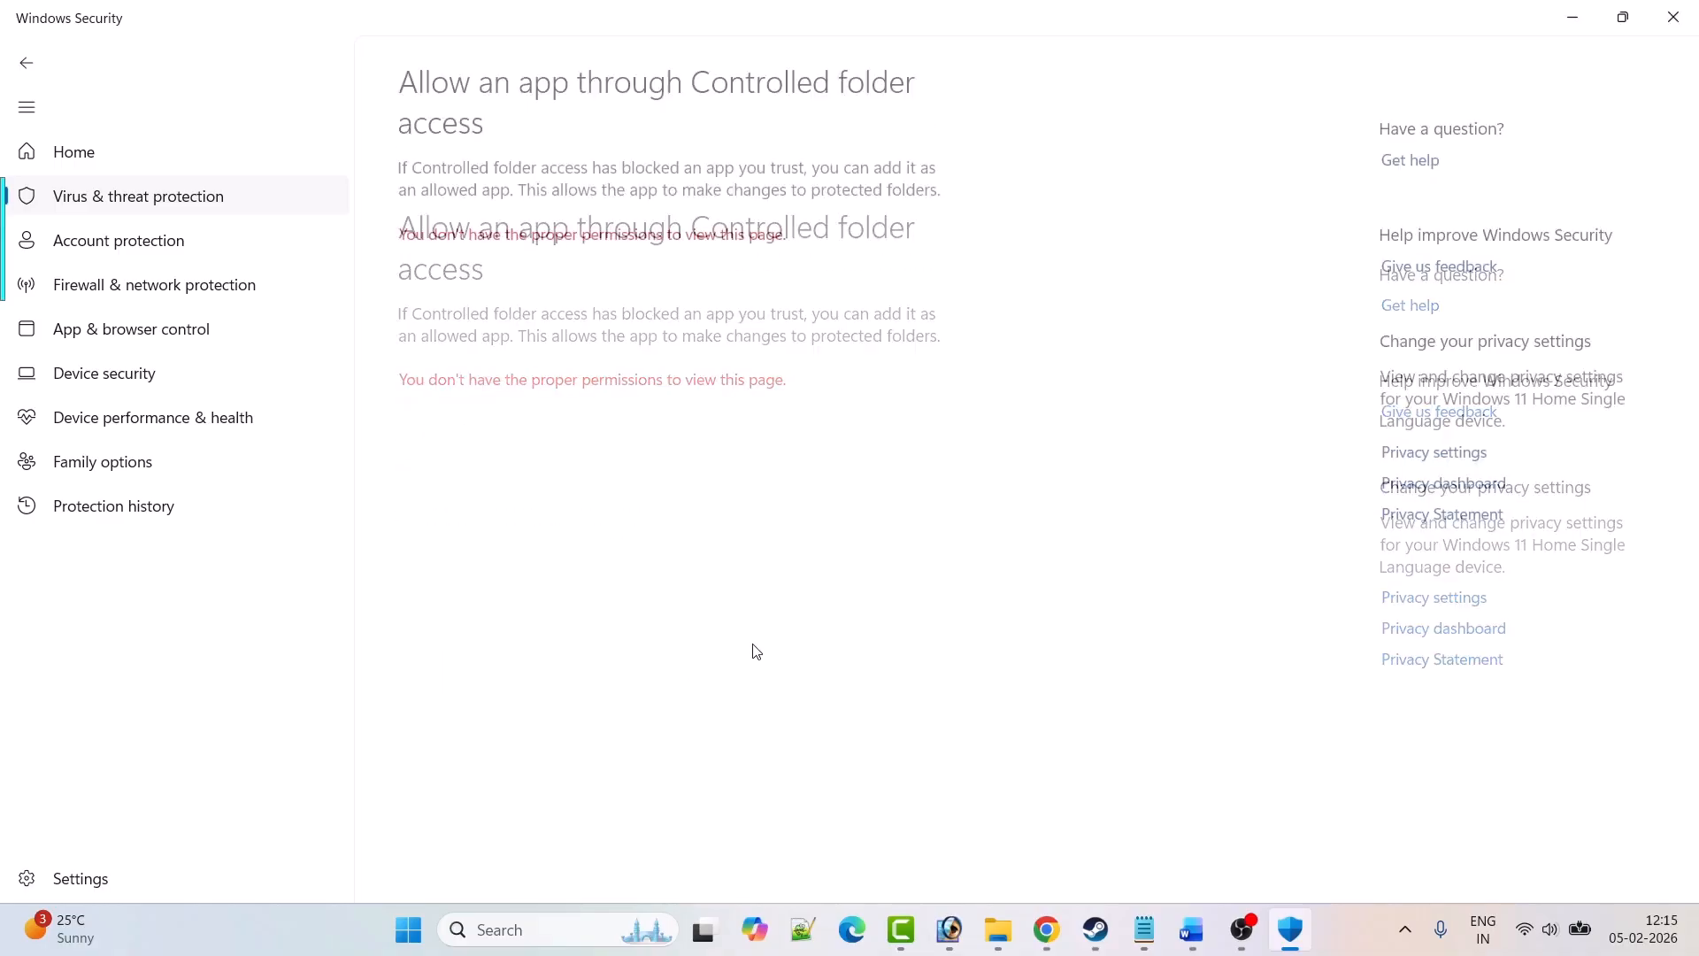
# - Start adding an allowed app by browsing all apps, and navigate to the Program Files (x86) folder on drive C
pyautogui.scroll(-2, 893, 628)
pyautogui.click(439, 69)
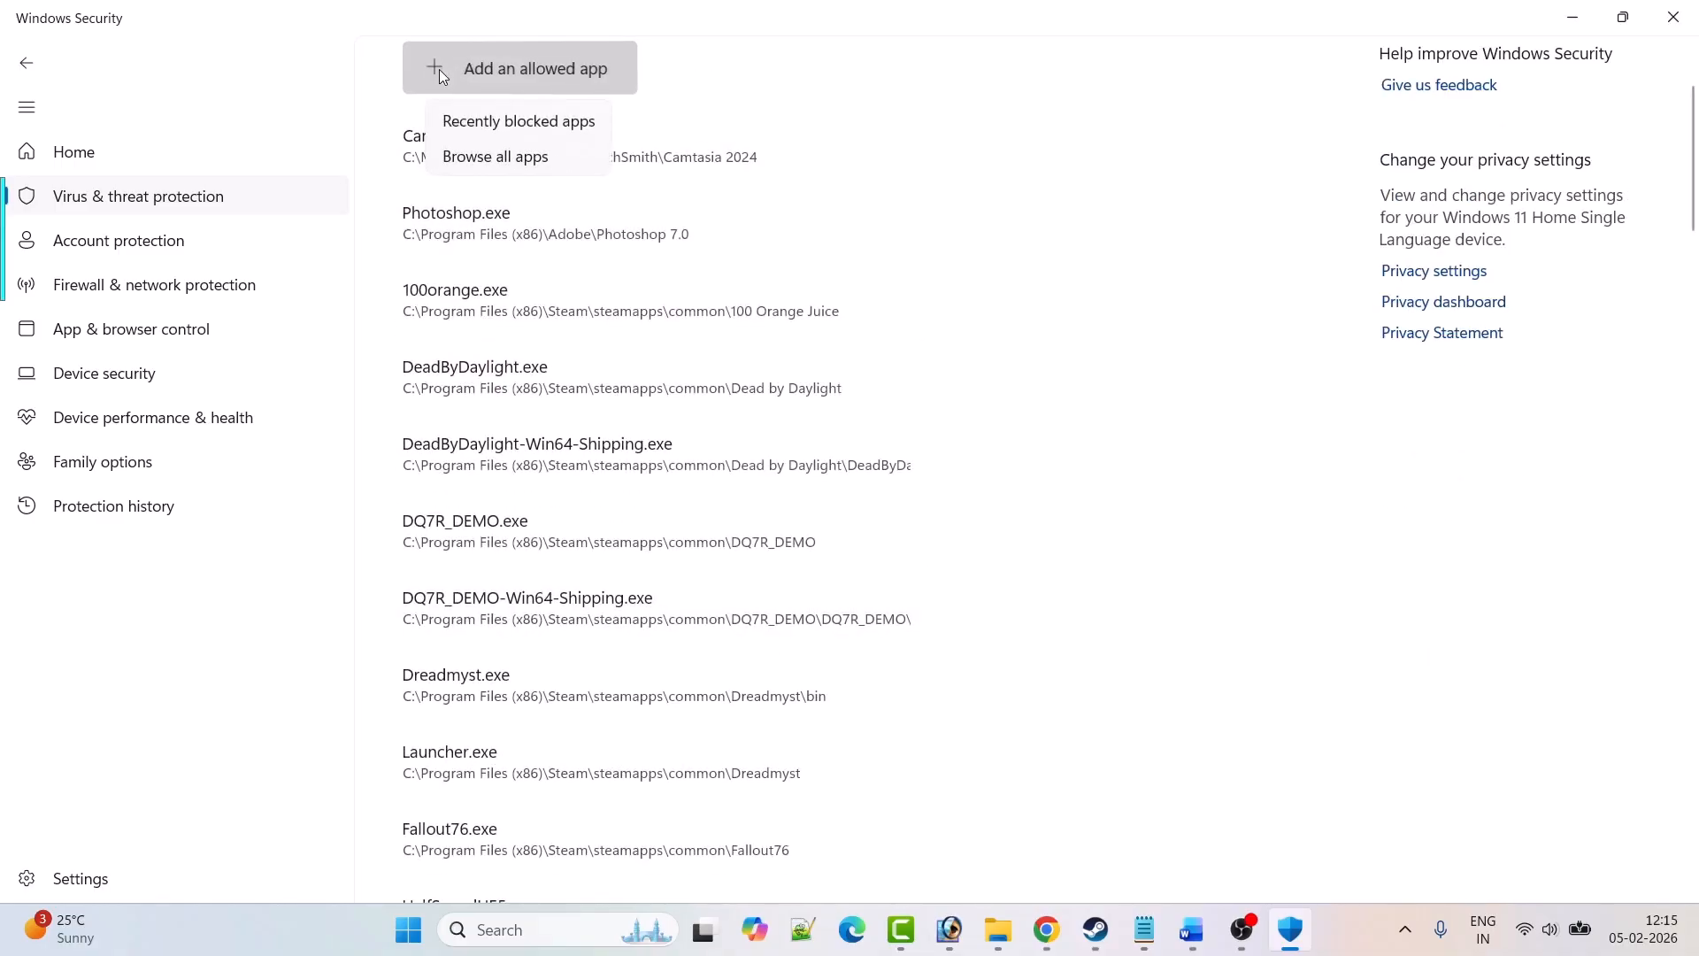
pyautogui.click(542, 163)
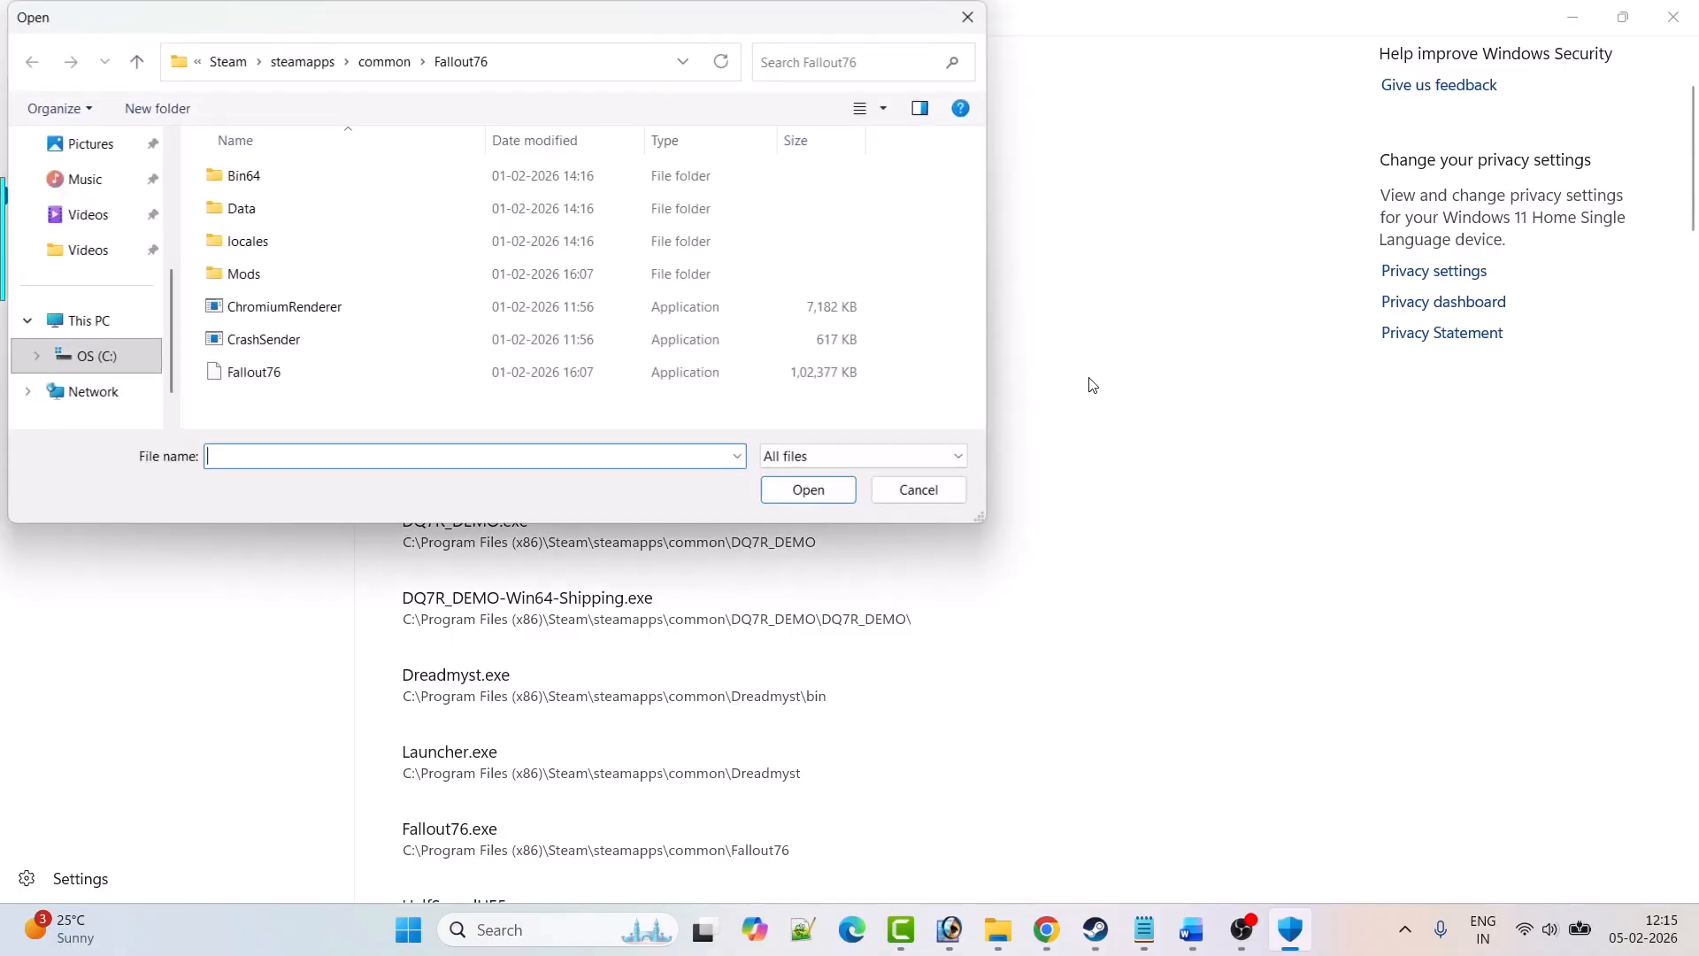
pyautogui.click(232, 61)
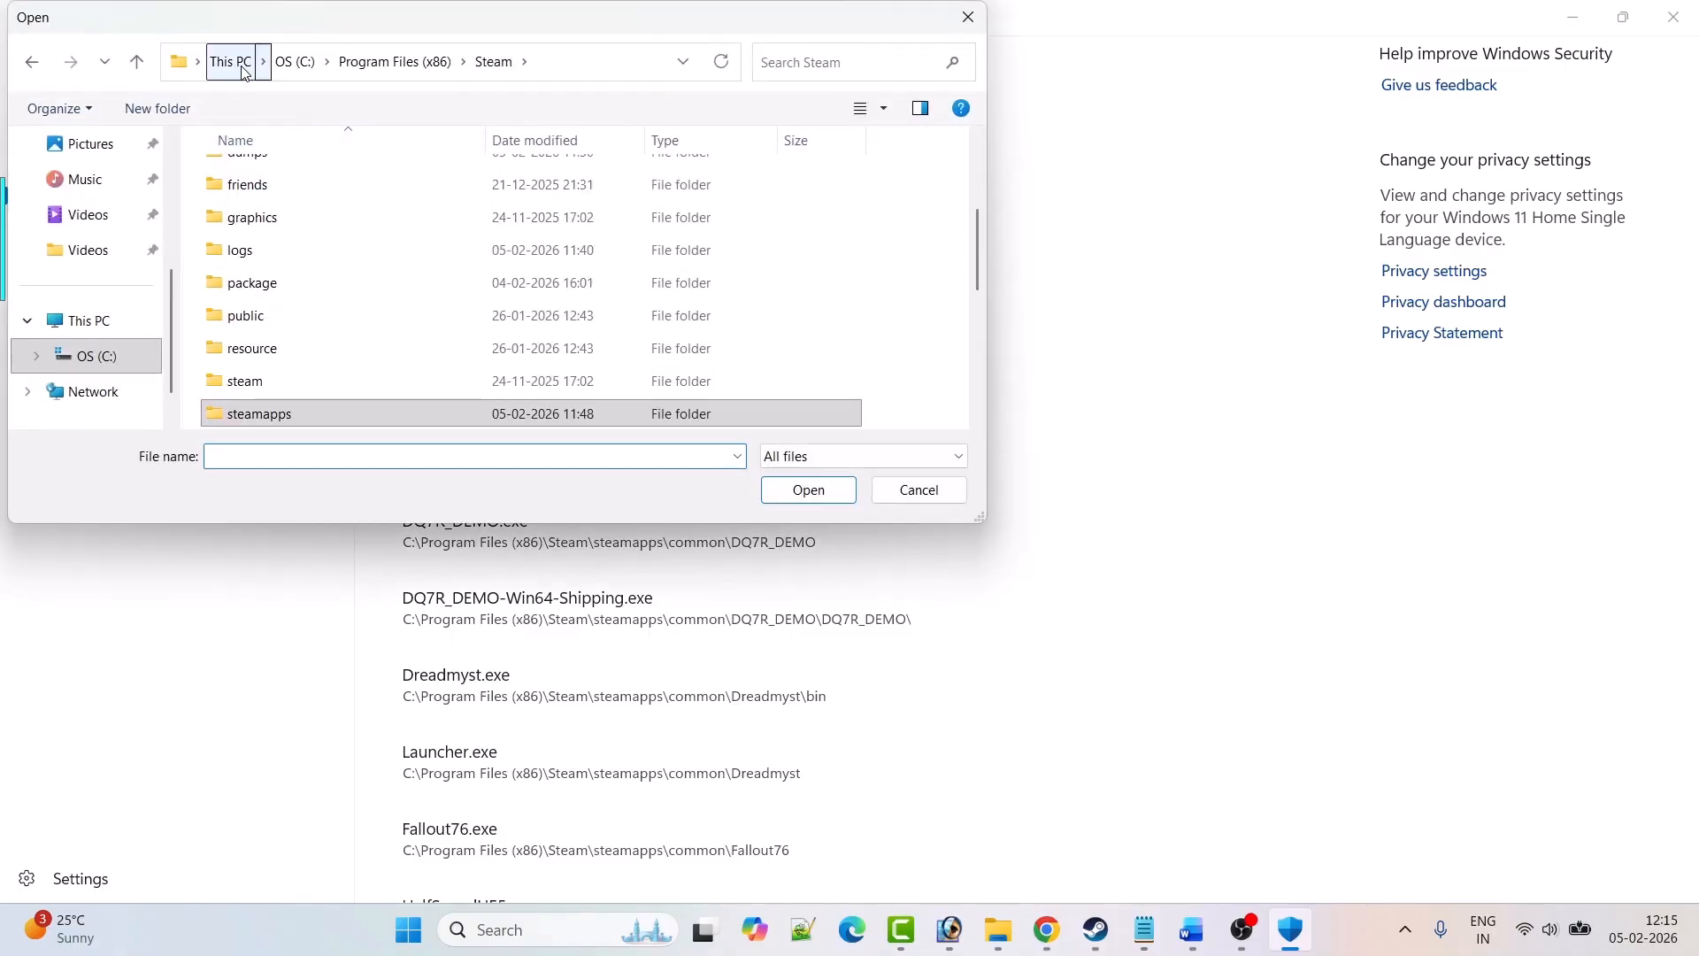
pyautogui.click(295, 61)
pyautogui.scroll(-1, 360, 281)
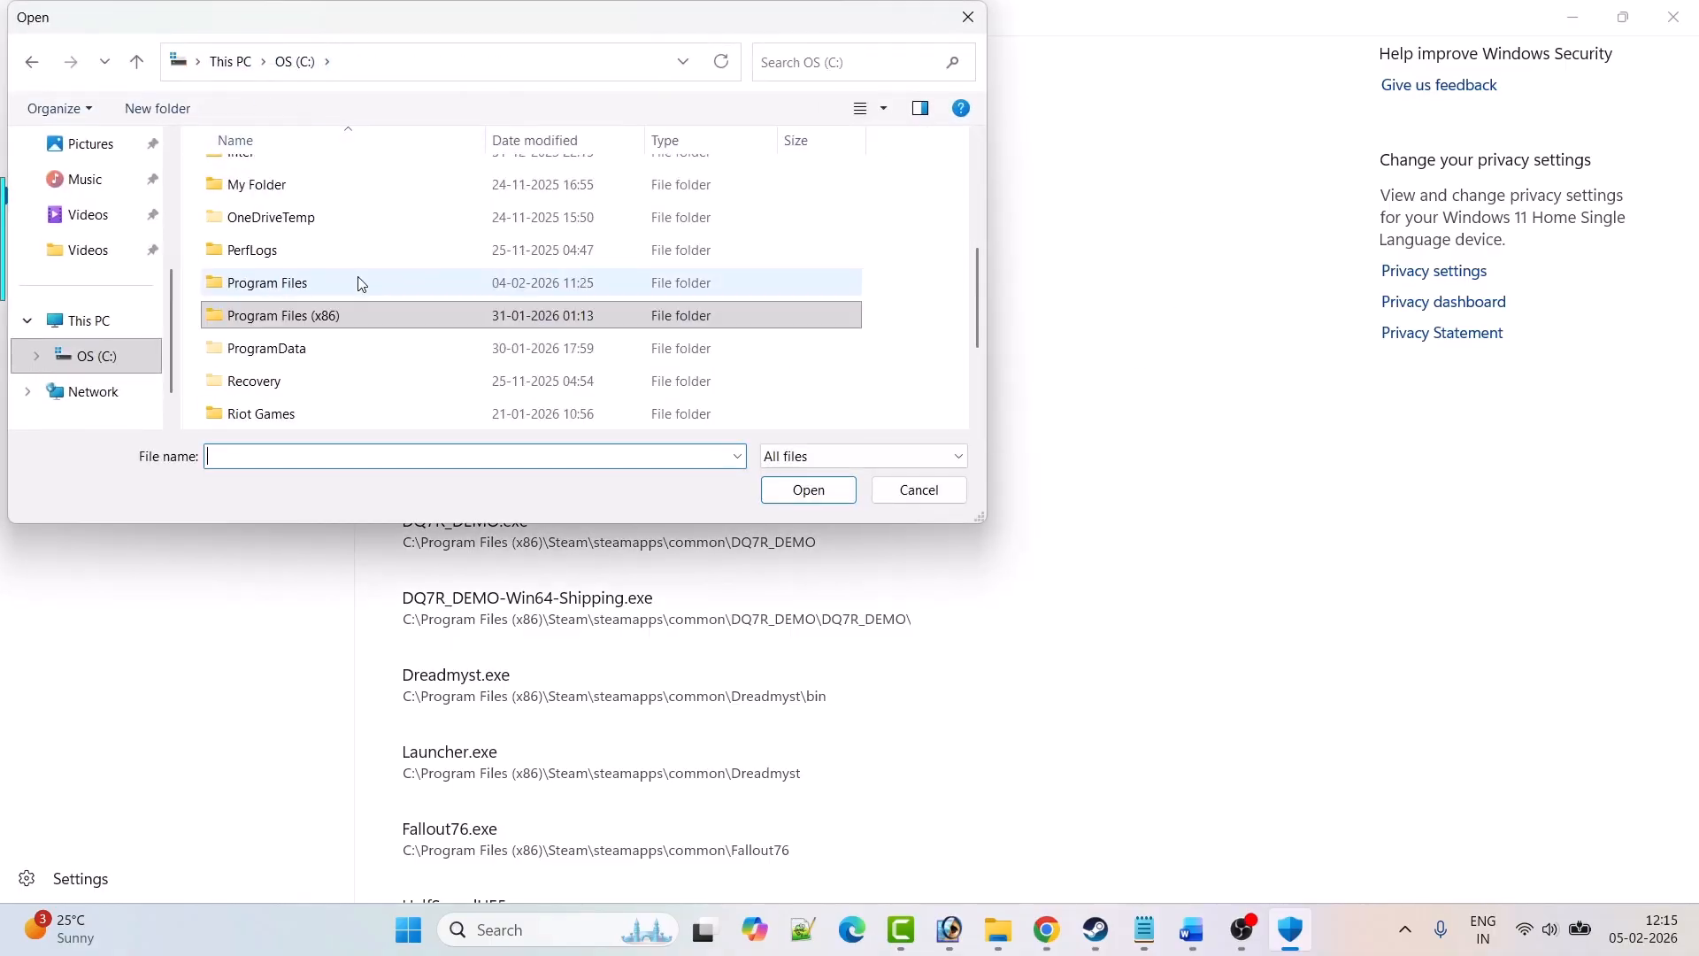
pyautogui.click(336, 320)
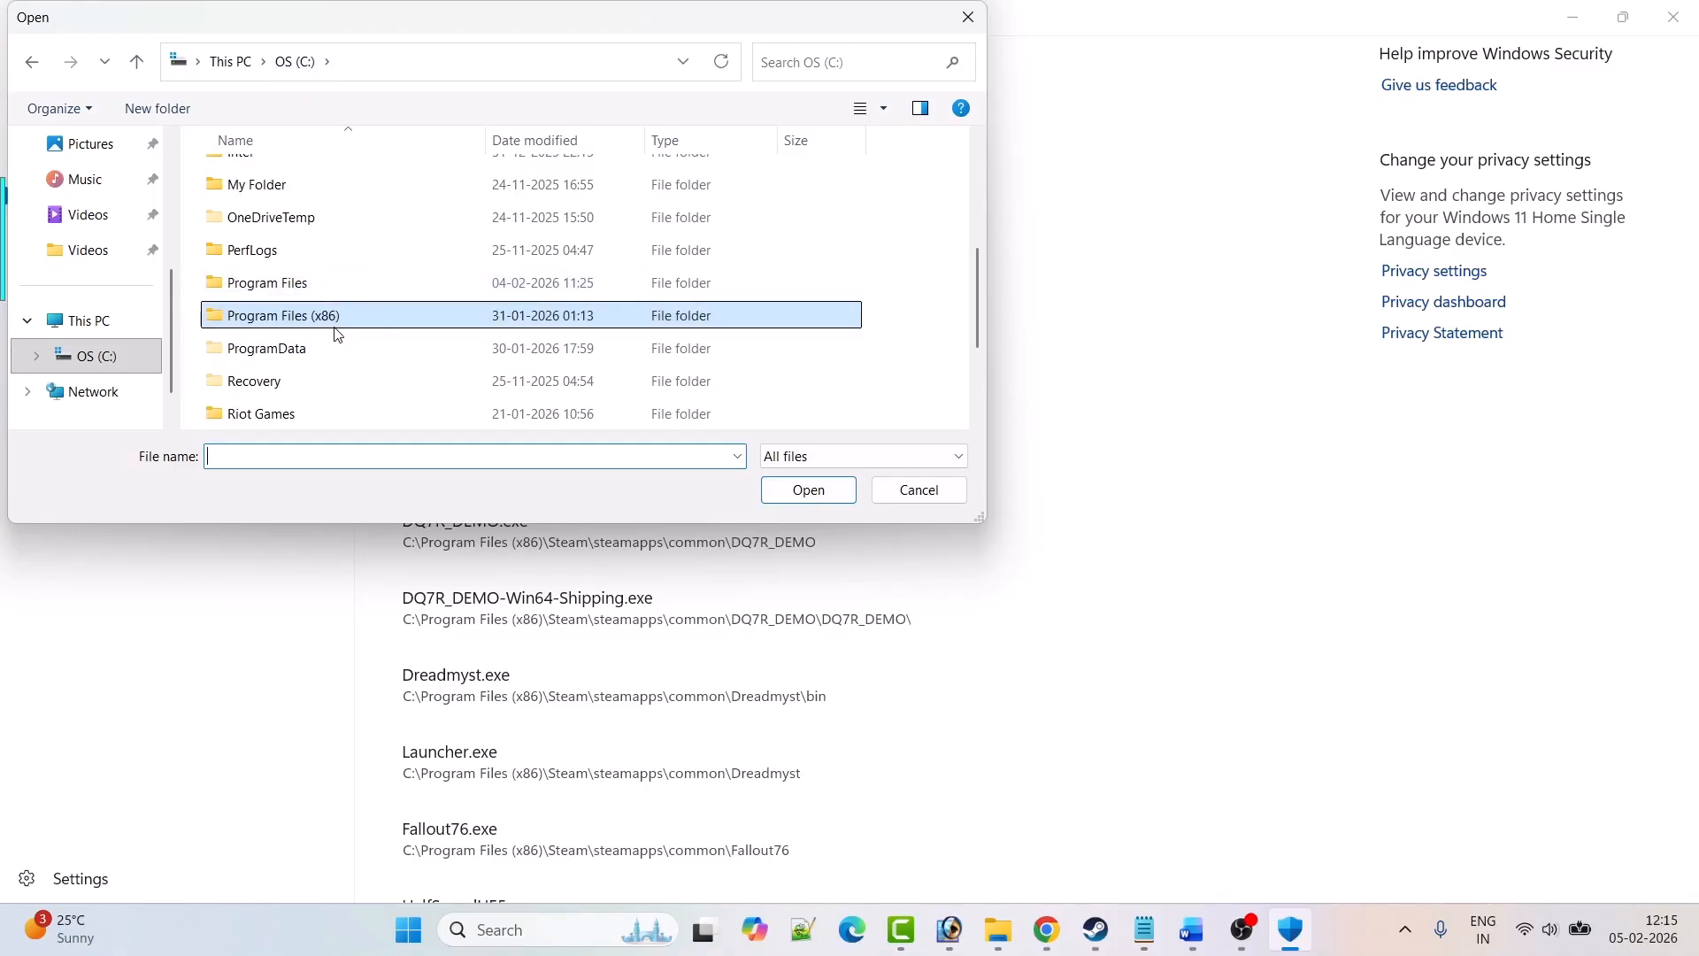
pyautogui.doubleClick(354, 323)
pyautogui.click(360, 322)
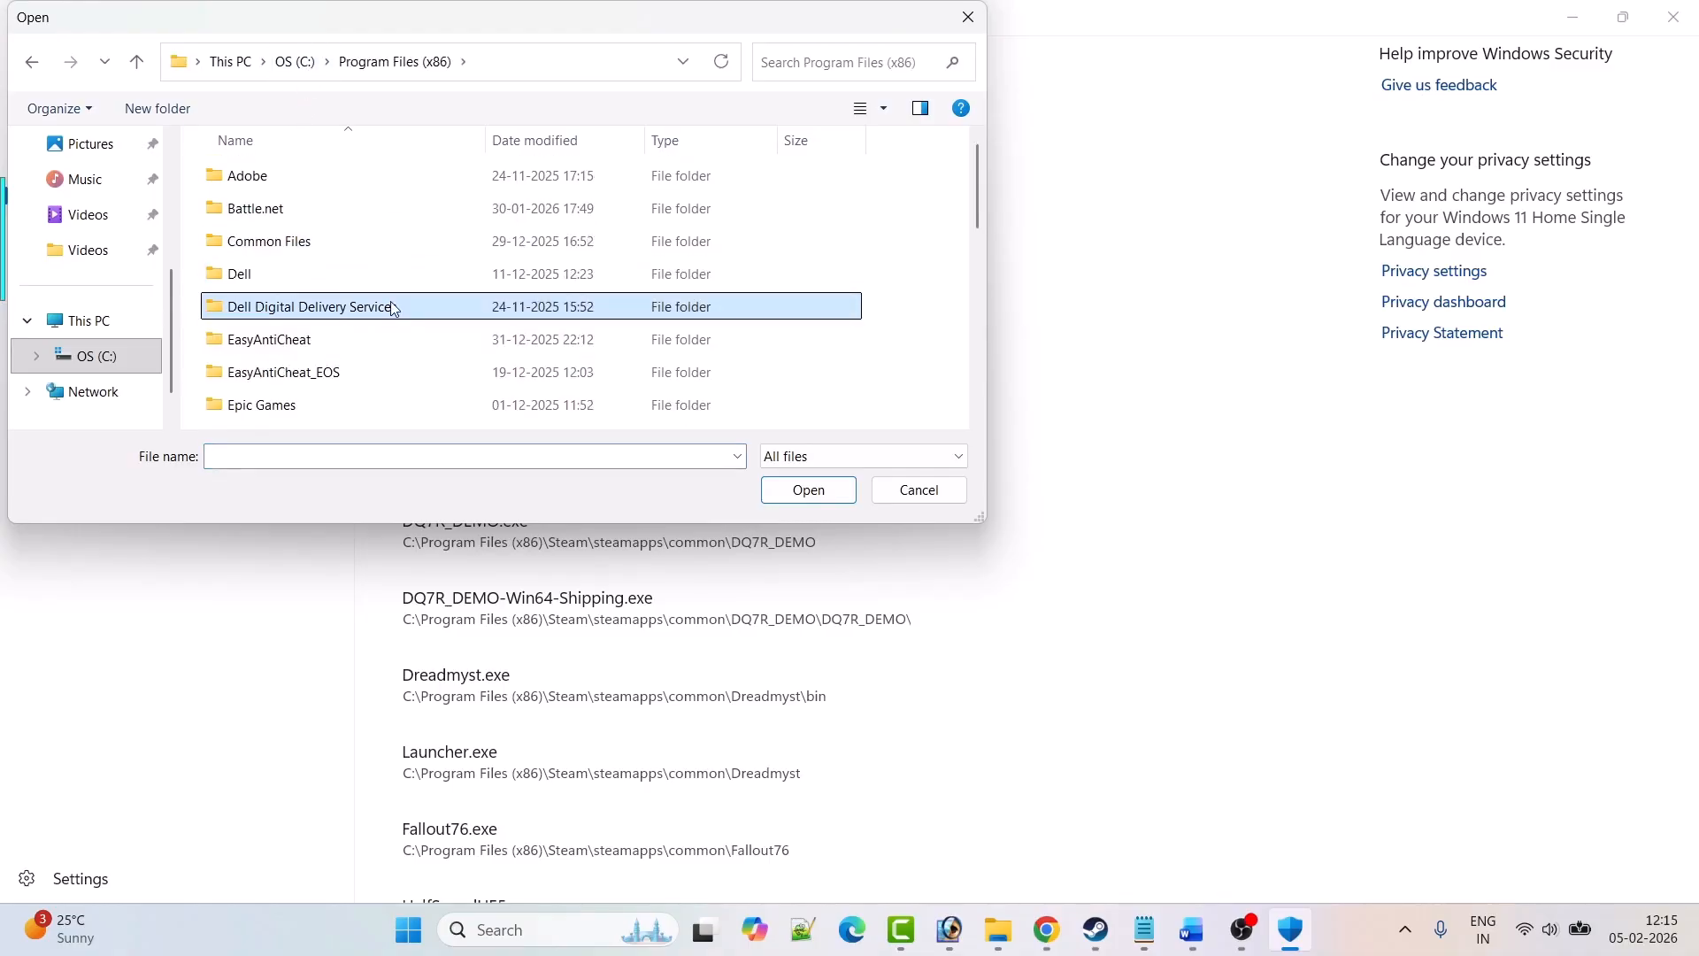
# - Add ArcClient from the Steam\steamapps\common\PUBG BLINDSPOT folder to the apps allowed through Controlled folder access
pyautogui.press('s')
pyautogui.press('Return')
pyautogui.press('s')
pyautogui.press('s')
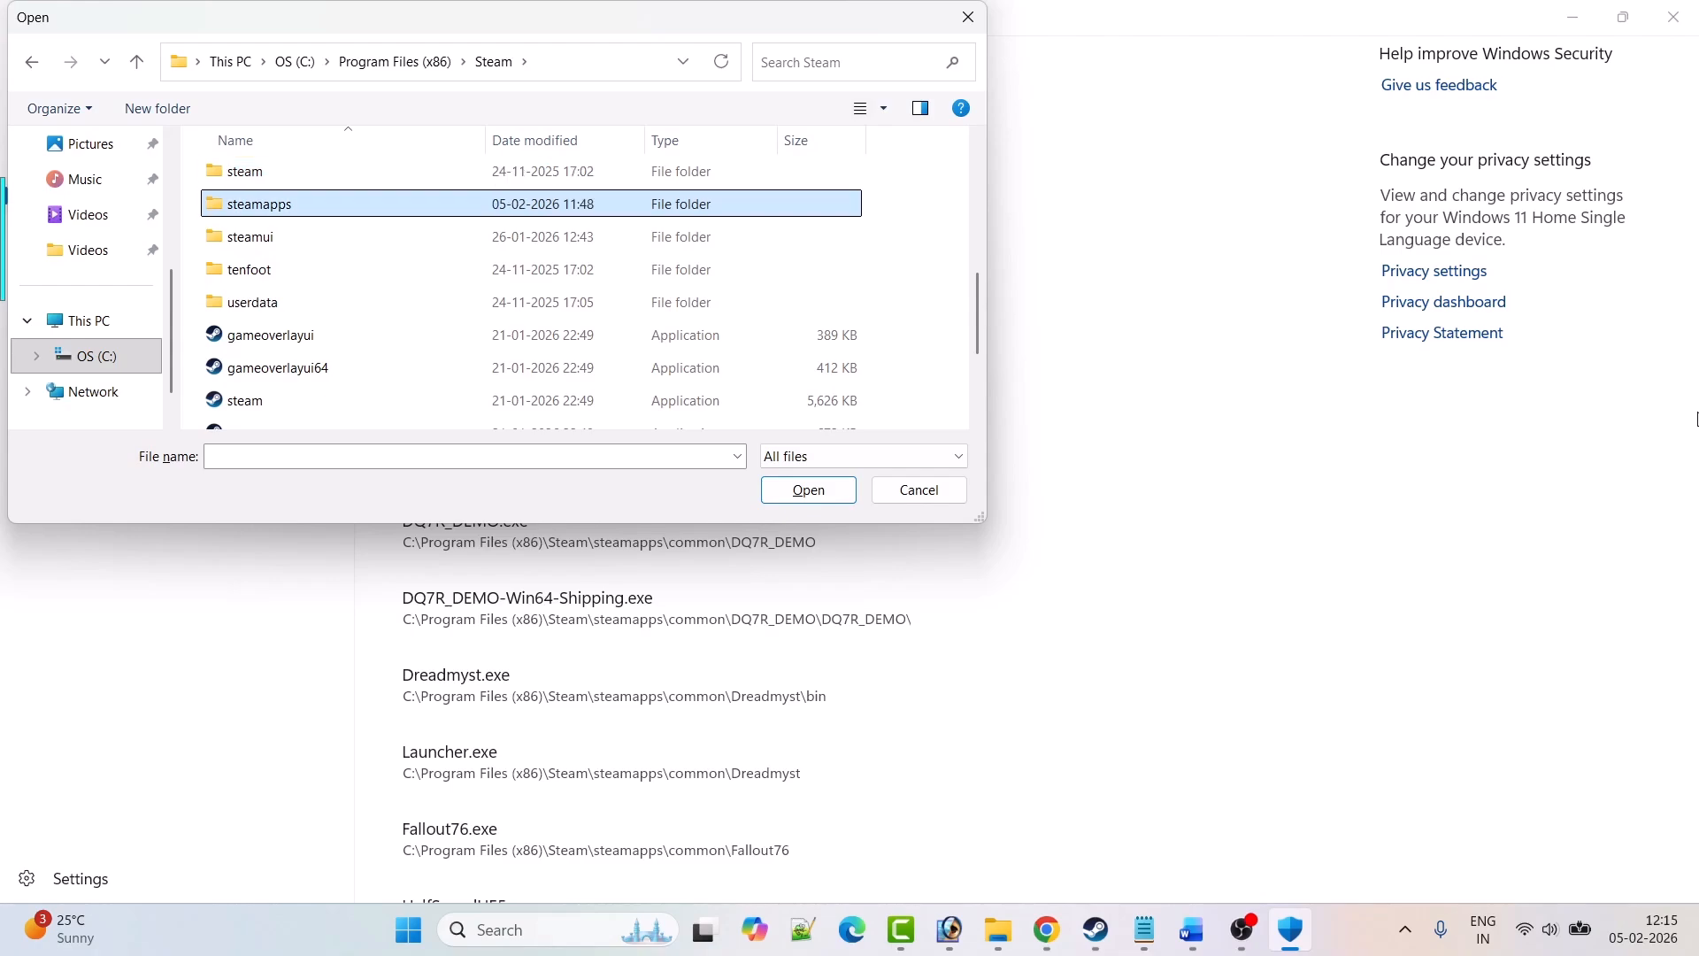
pyautogui.press('Return')
pyautogui.press('c')
pyautogui.press('Return')
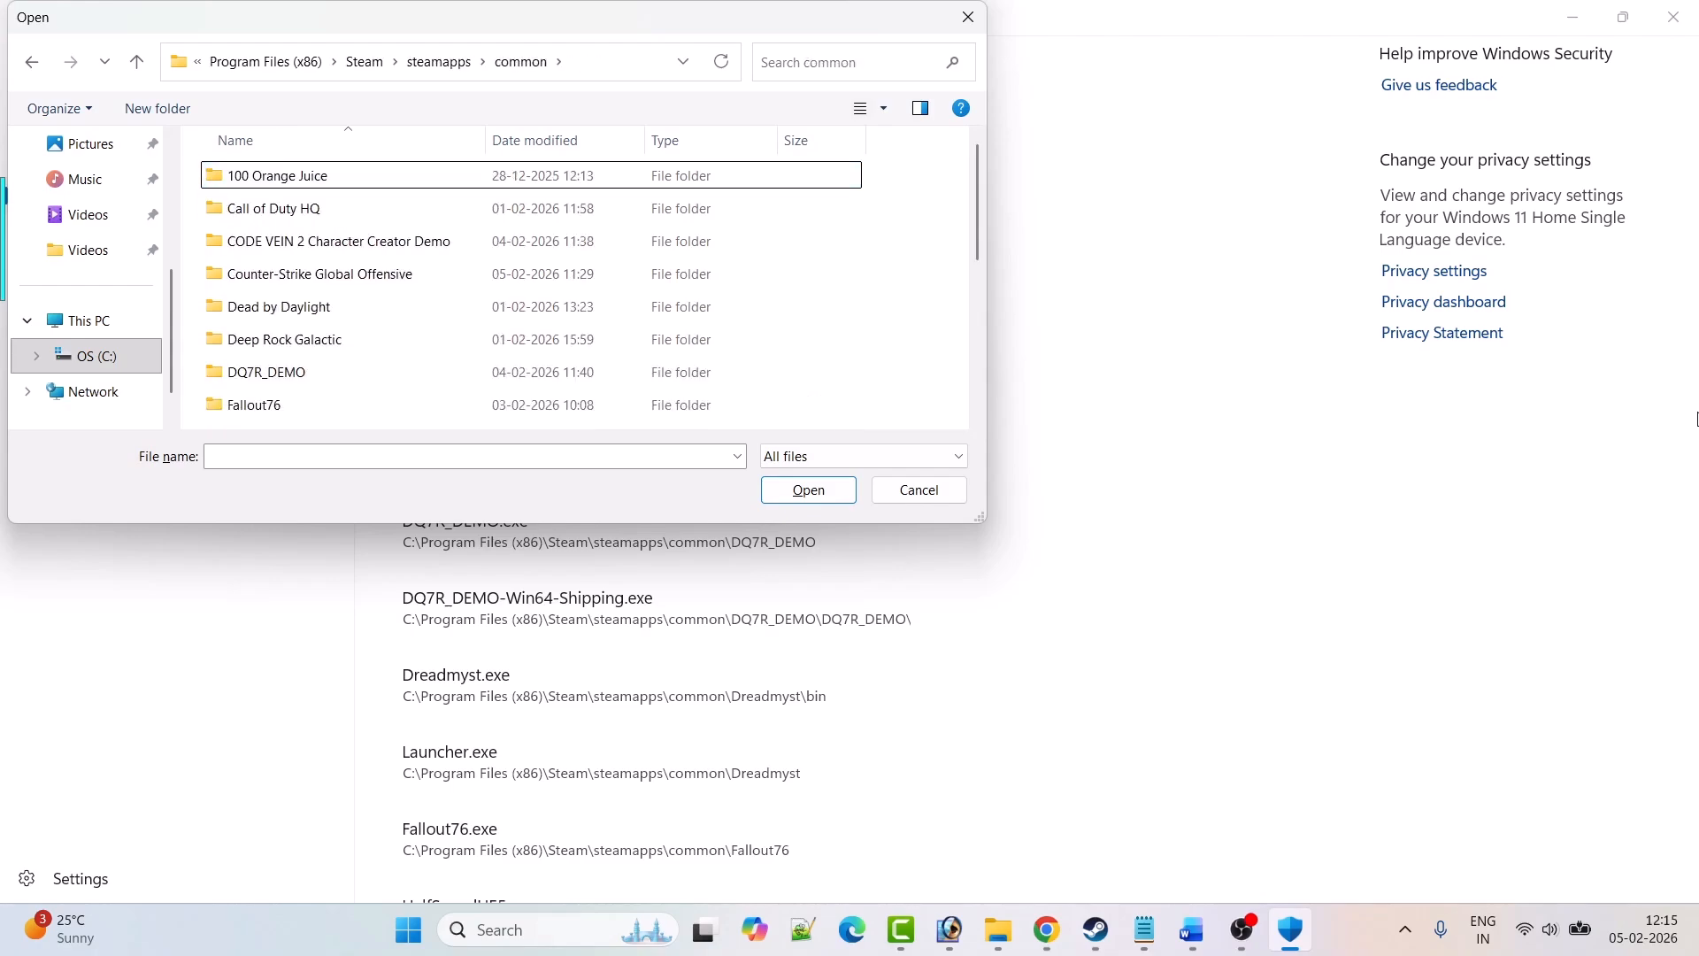
pyautogui.press('p')
pyautogui.press('p')
pyautogui.press('p')
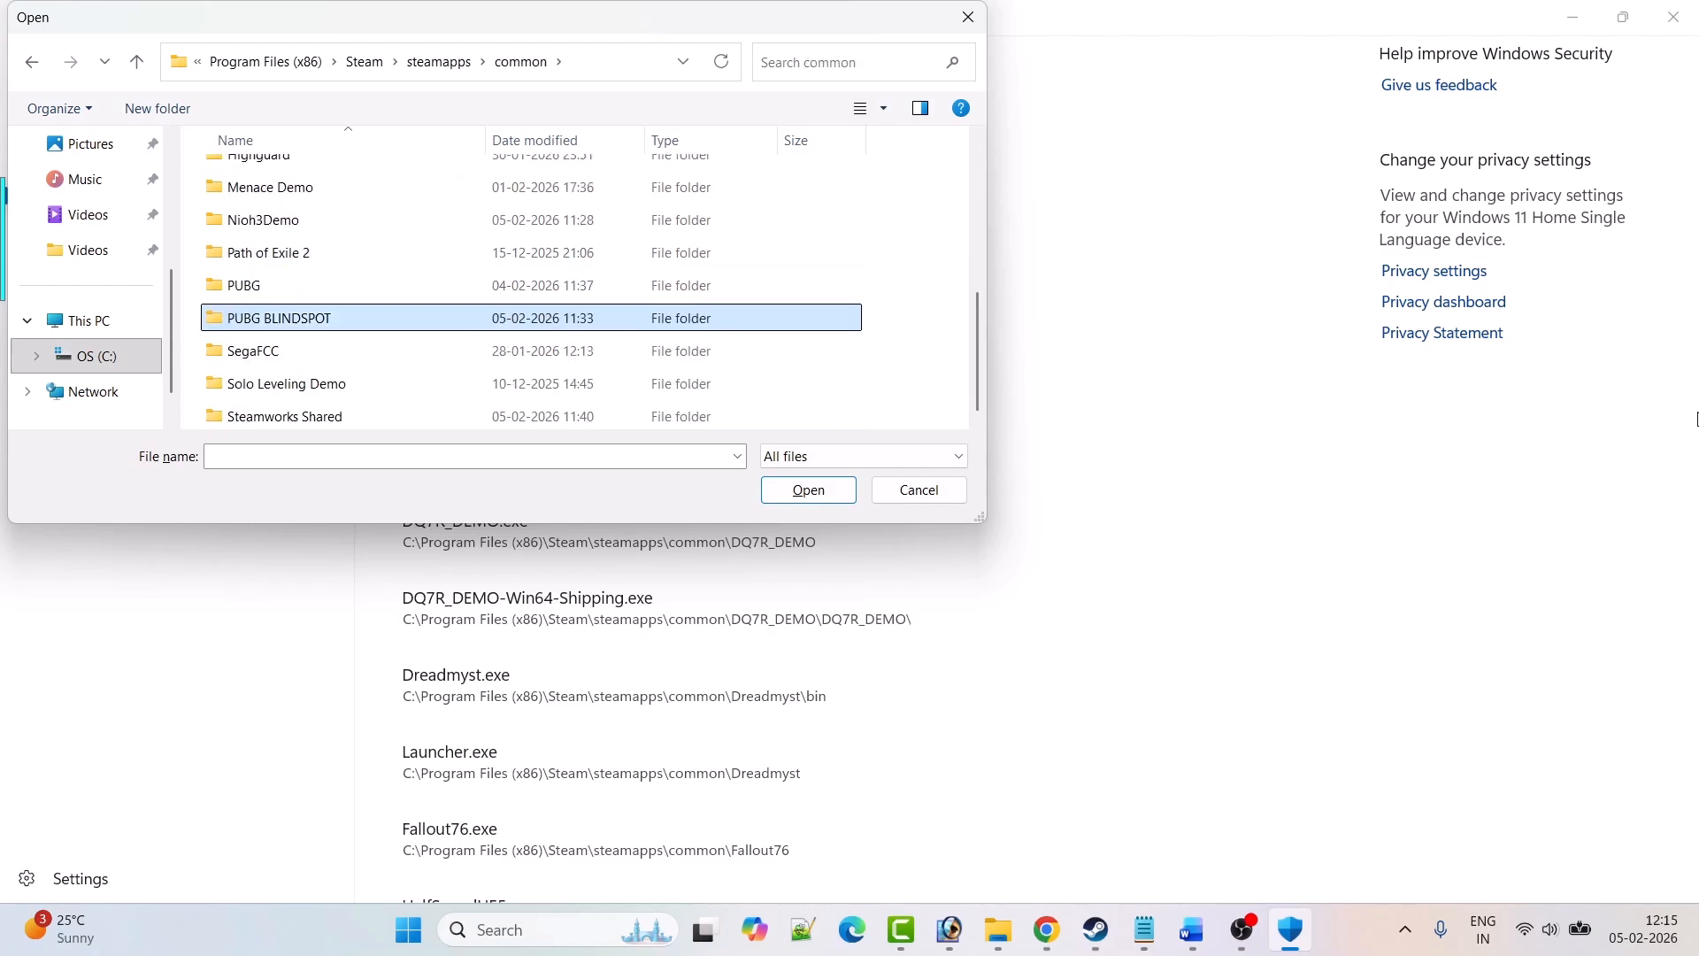
pyautogui.press('Return')
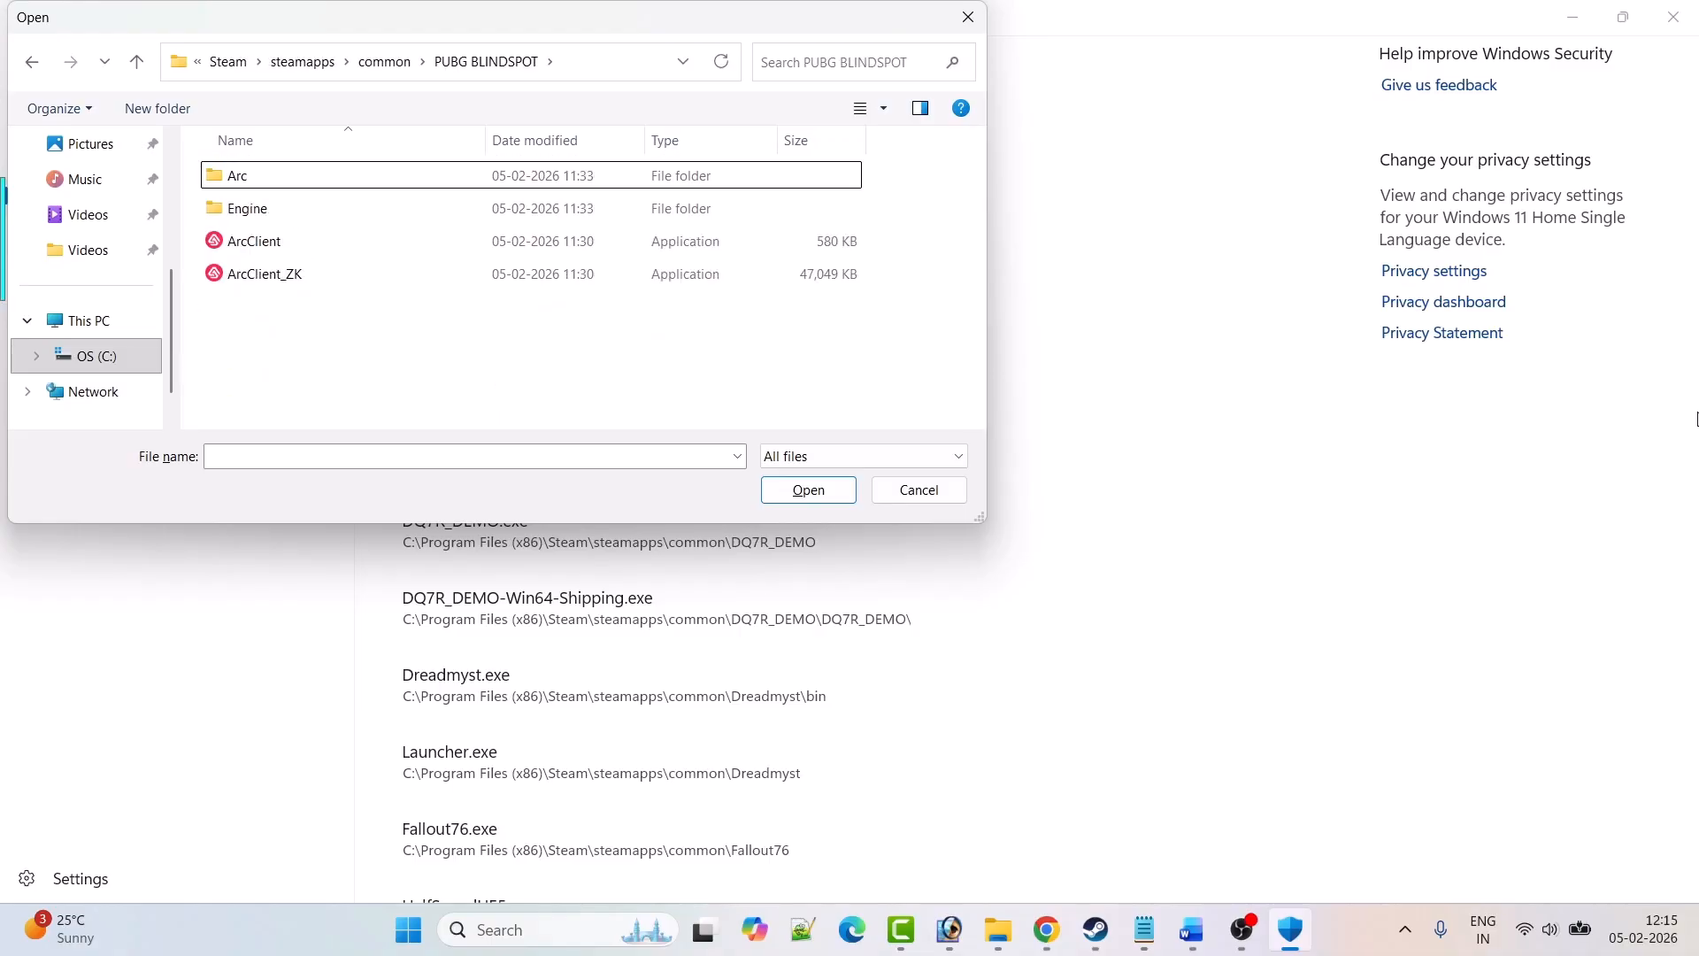
pyautogui.click(280, 250)
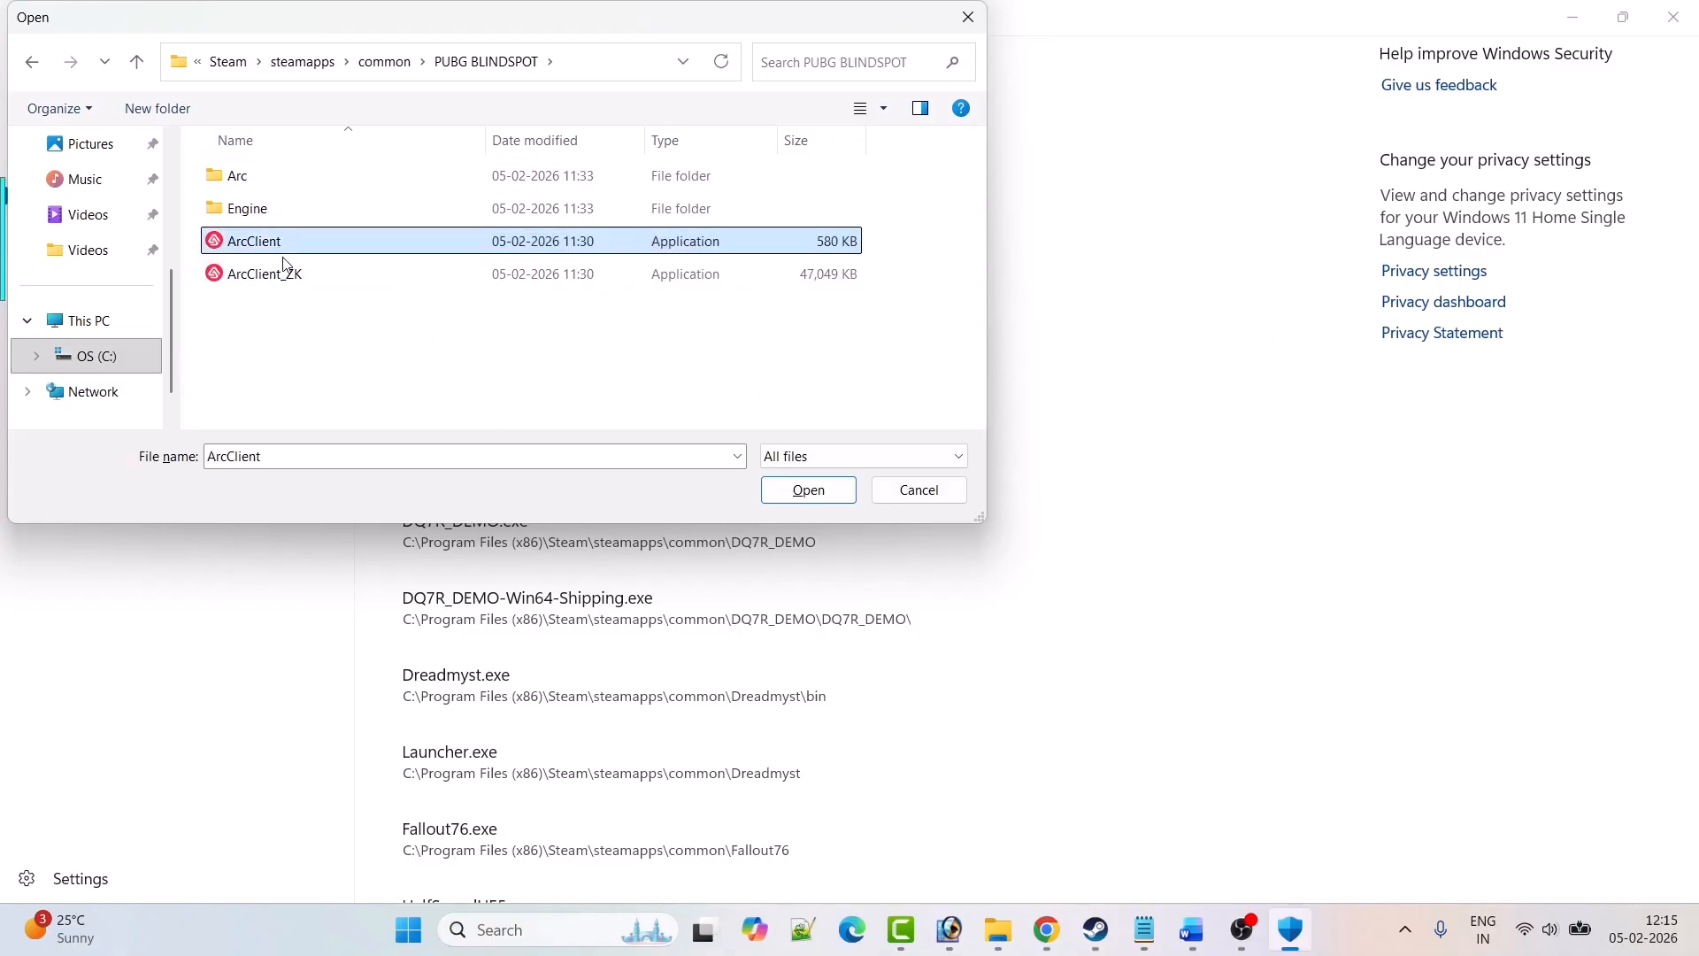
pyautogui.click(800, 491)
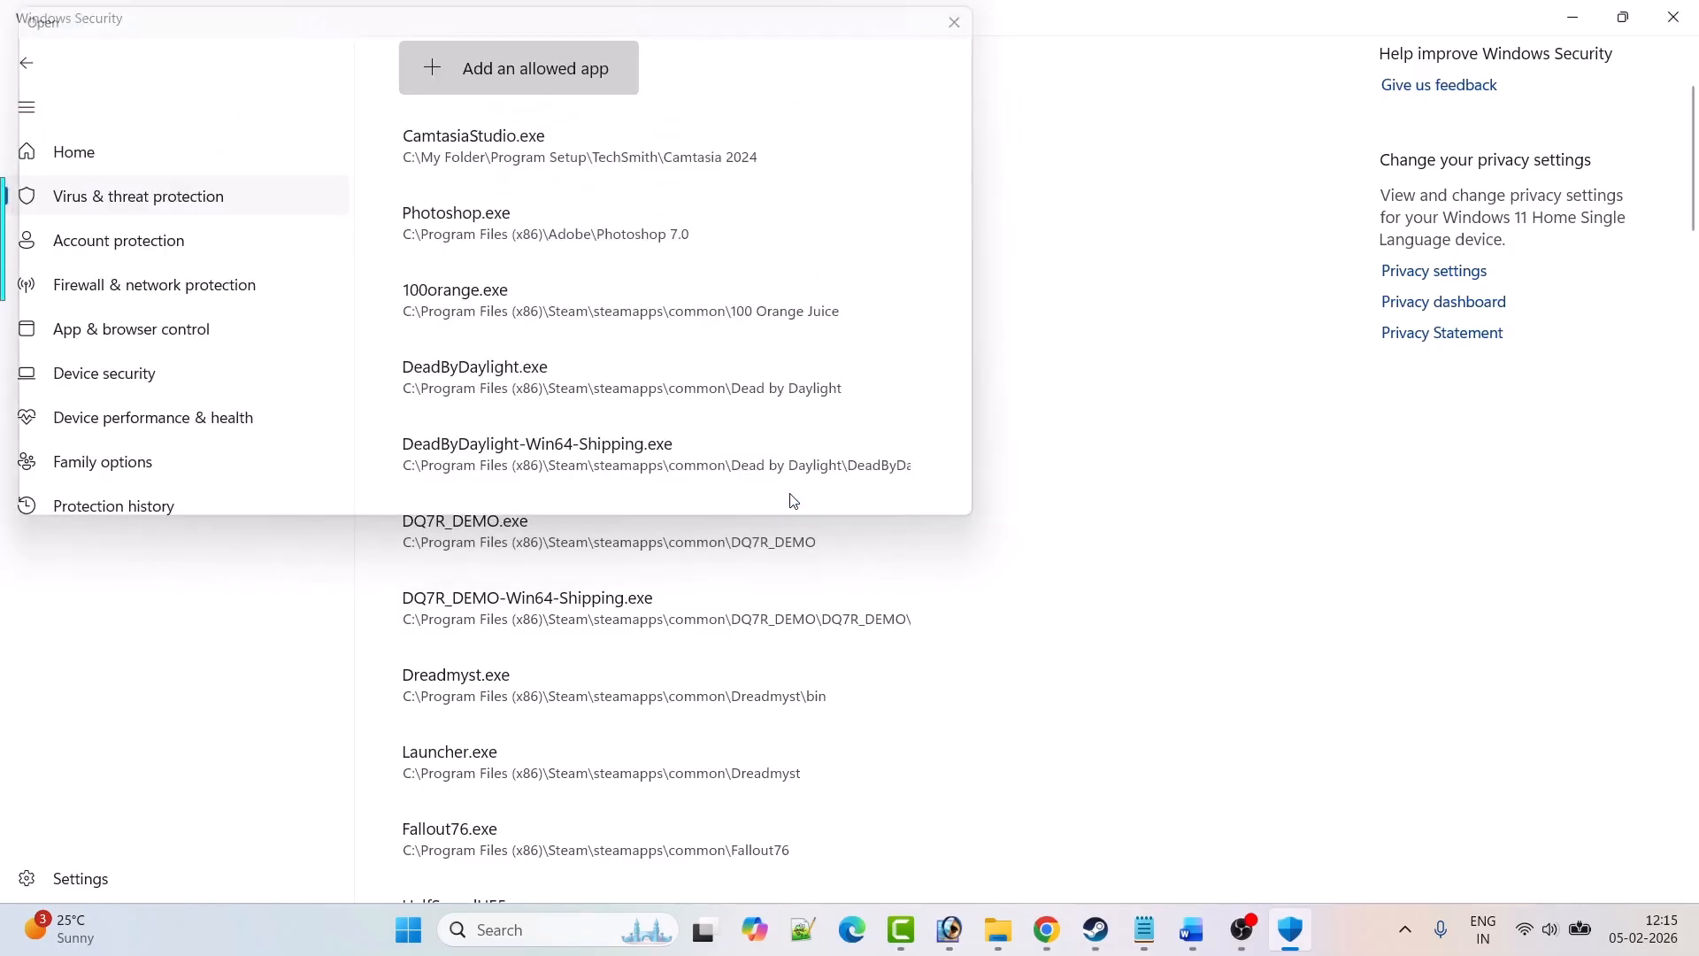
# - Add ArcClient_ZK from the PUBG BLINDSPOT folder as another app allowed through Controlled folder access
pyautogui.click(434, 71)
pyautogui.click(504, 155)
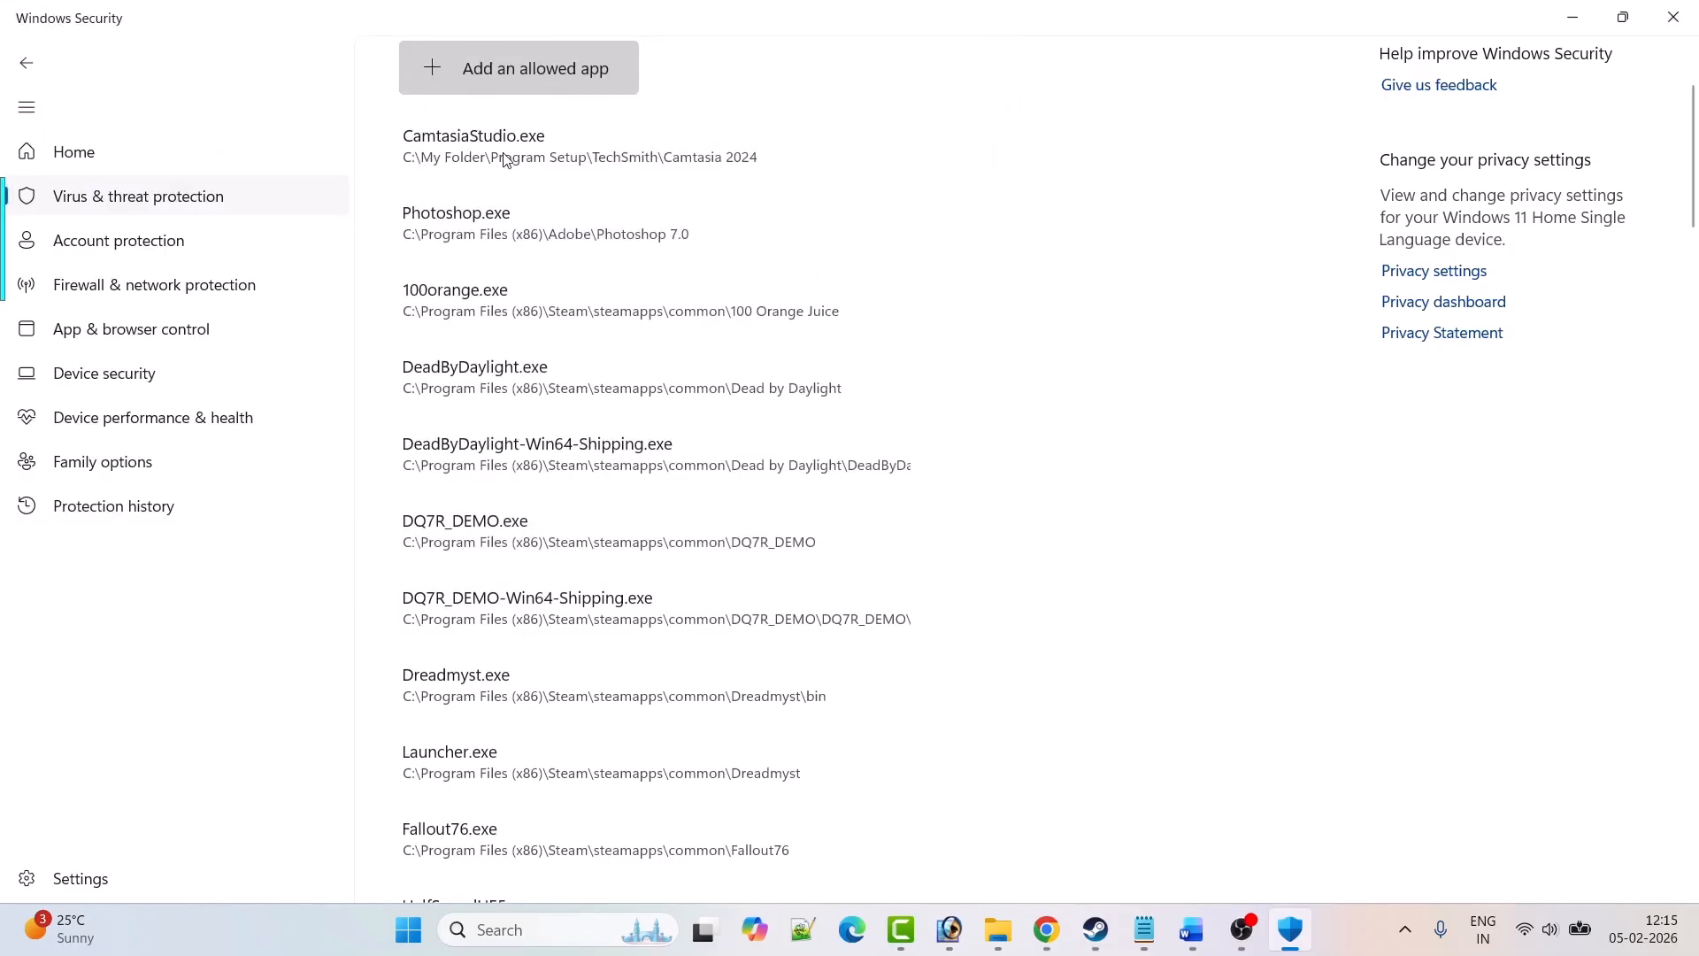
pyautogui.click(266, 274)
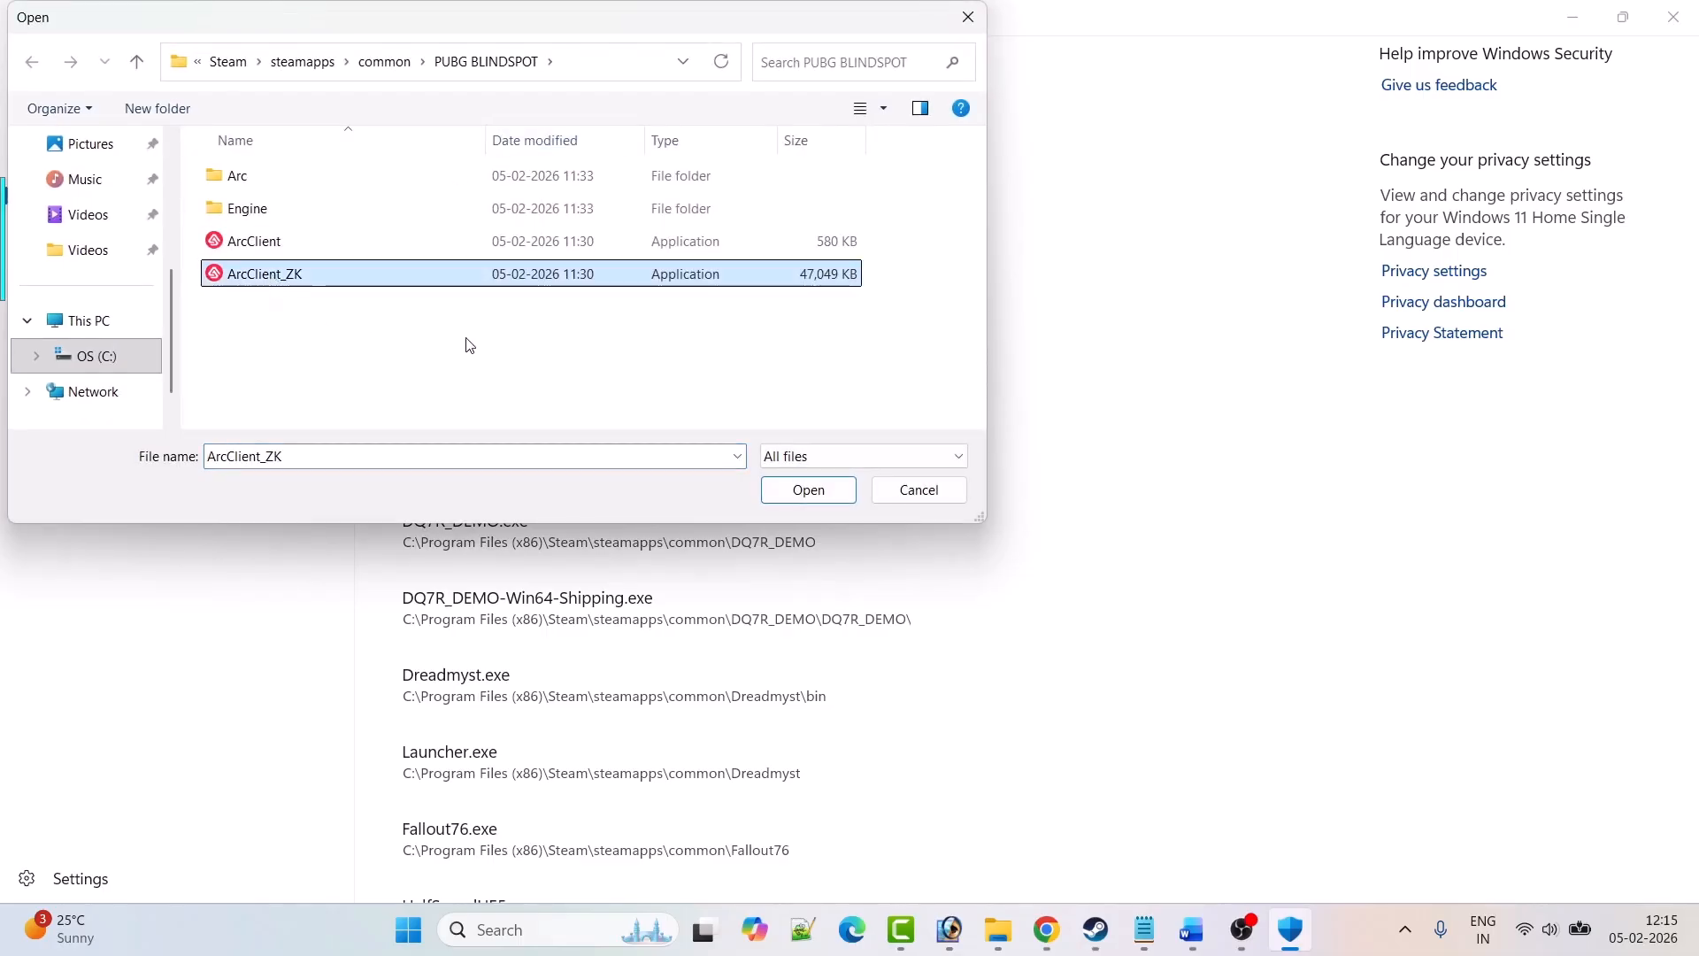
pyautogui.click(810, 492)
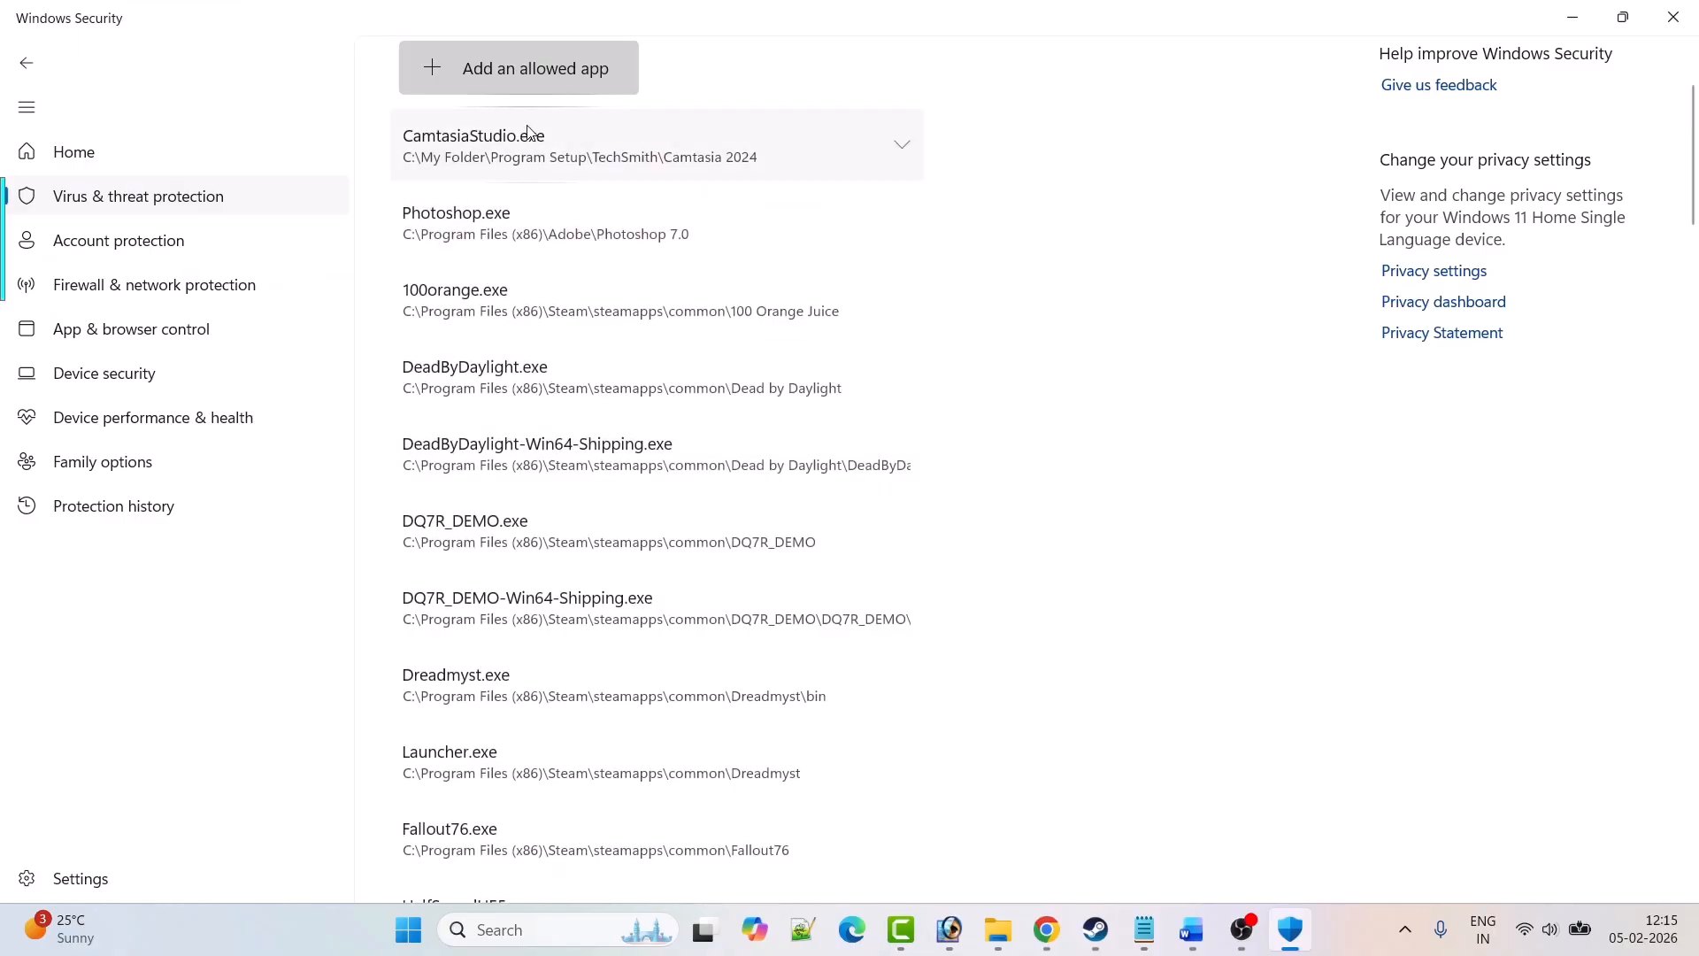
# - Add ArcClient-Win64-Shipping from the game's Arc\Binaries\Win64 folder to the apps allowed through Controlled folder access
pyautogui.click(439, 70)
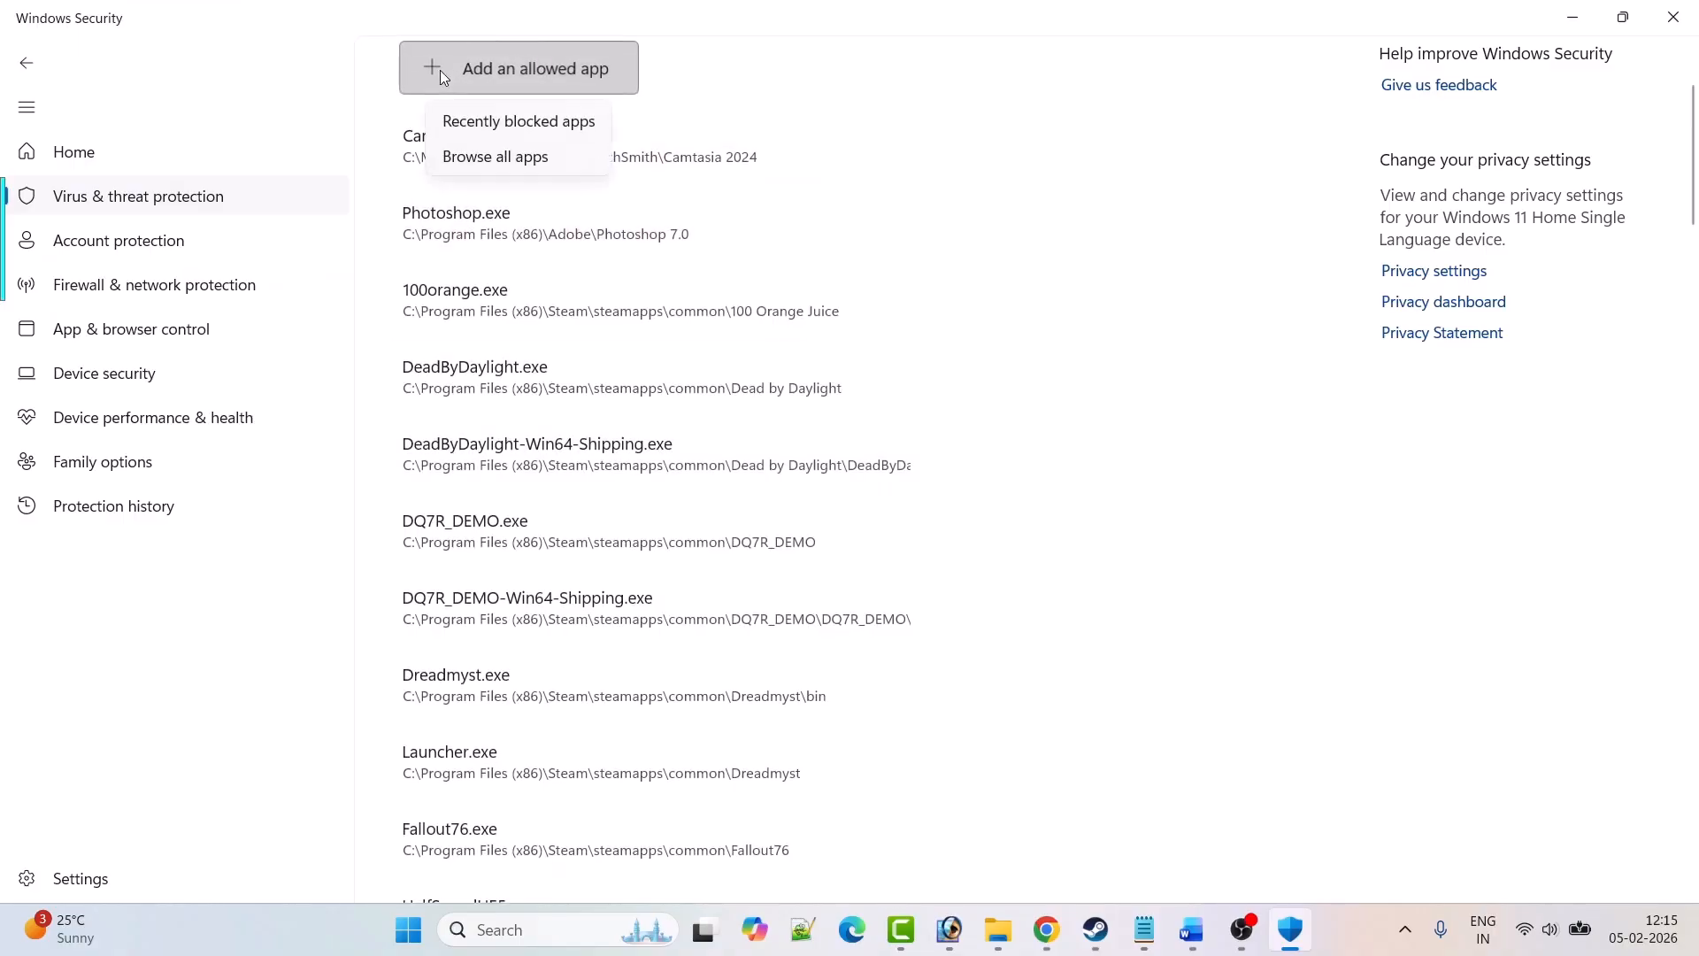
pyautogui.click(532, 168)
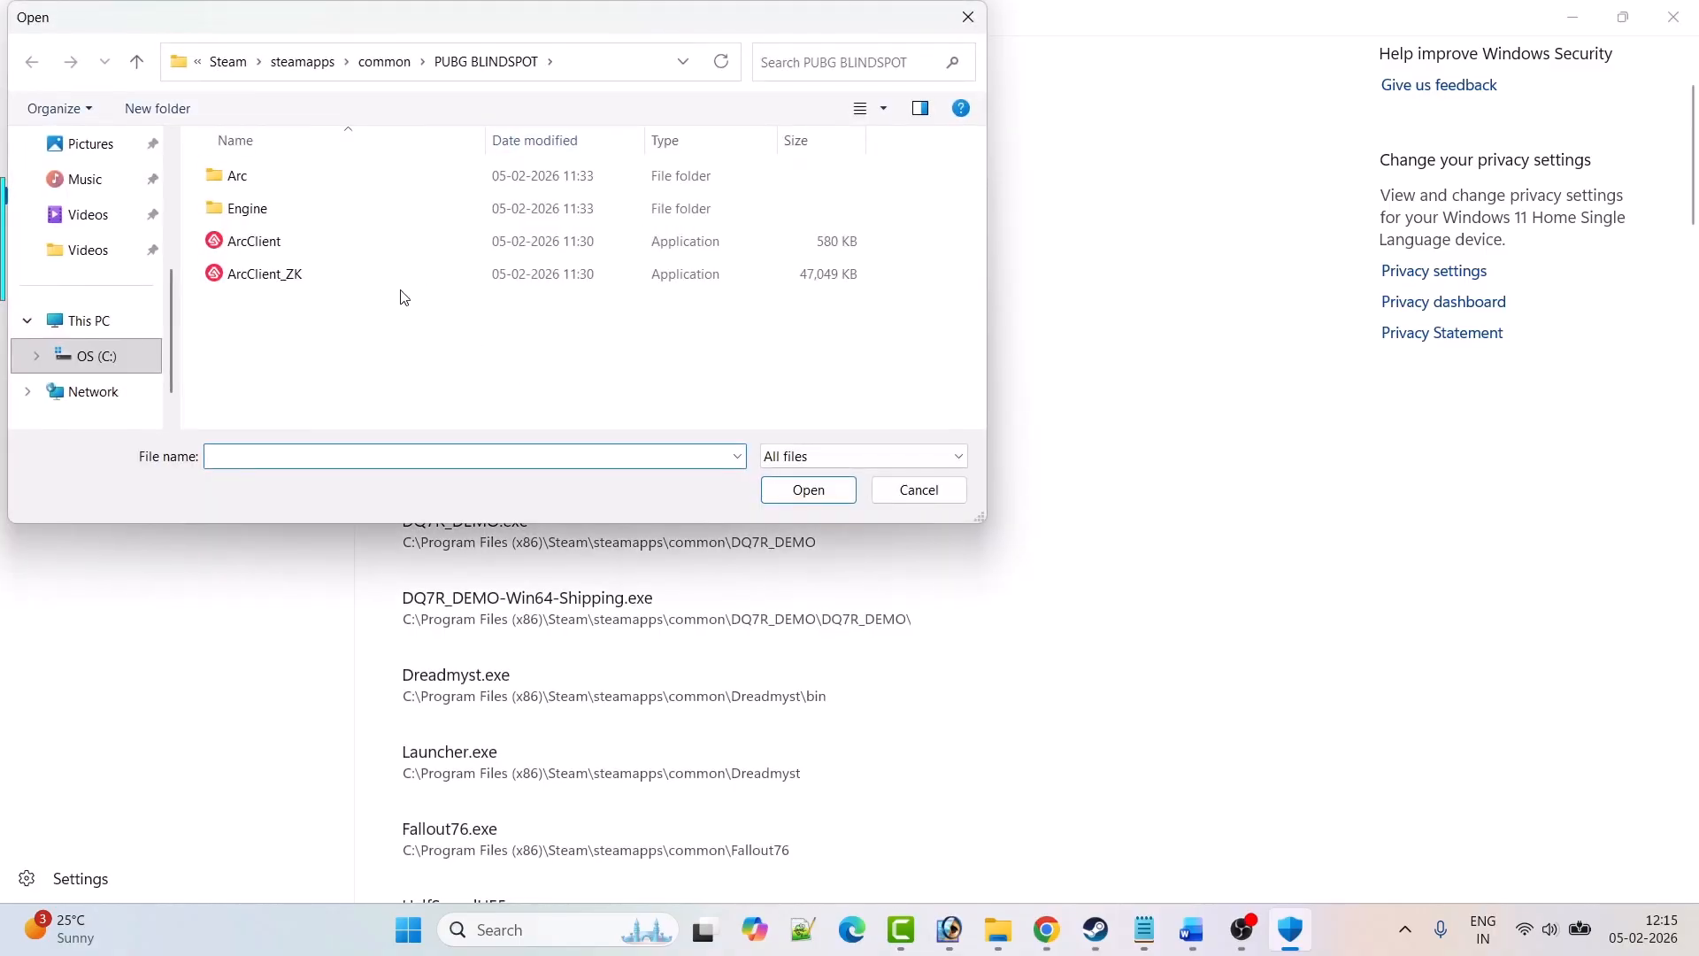
pyautogui.doubleClick(254, 179)
pyautogui.doubleClick(310, 183)
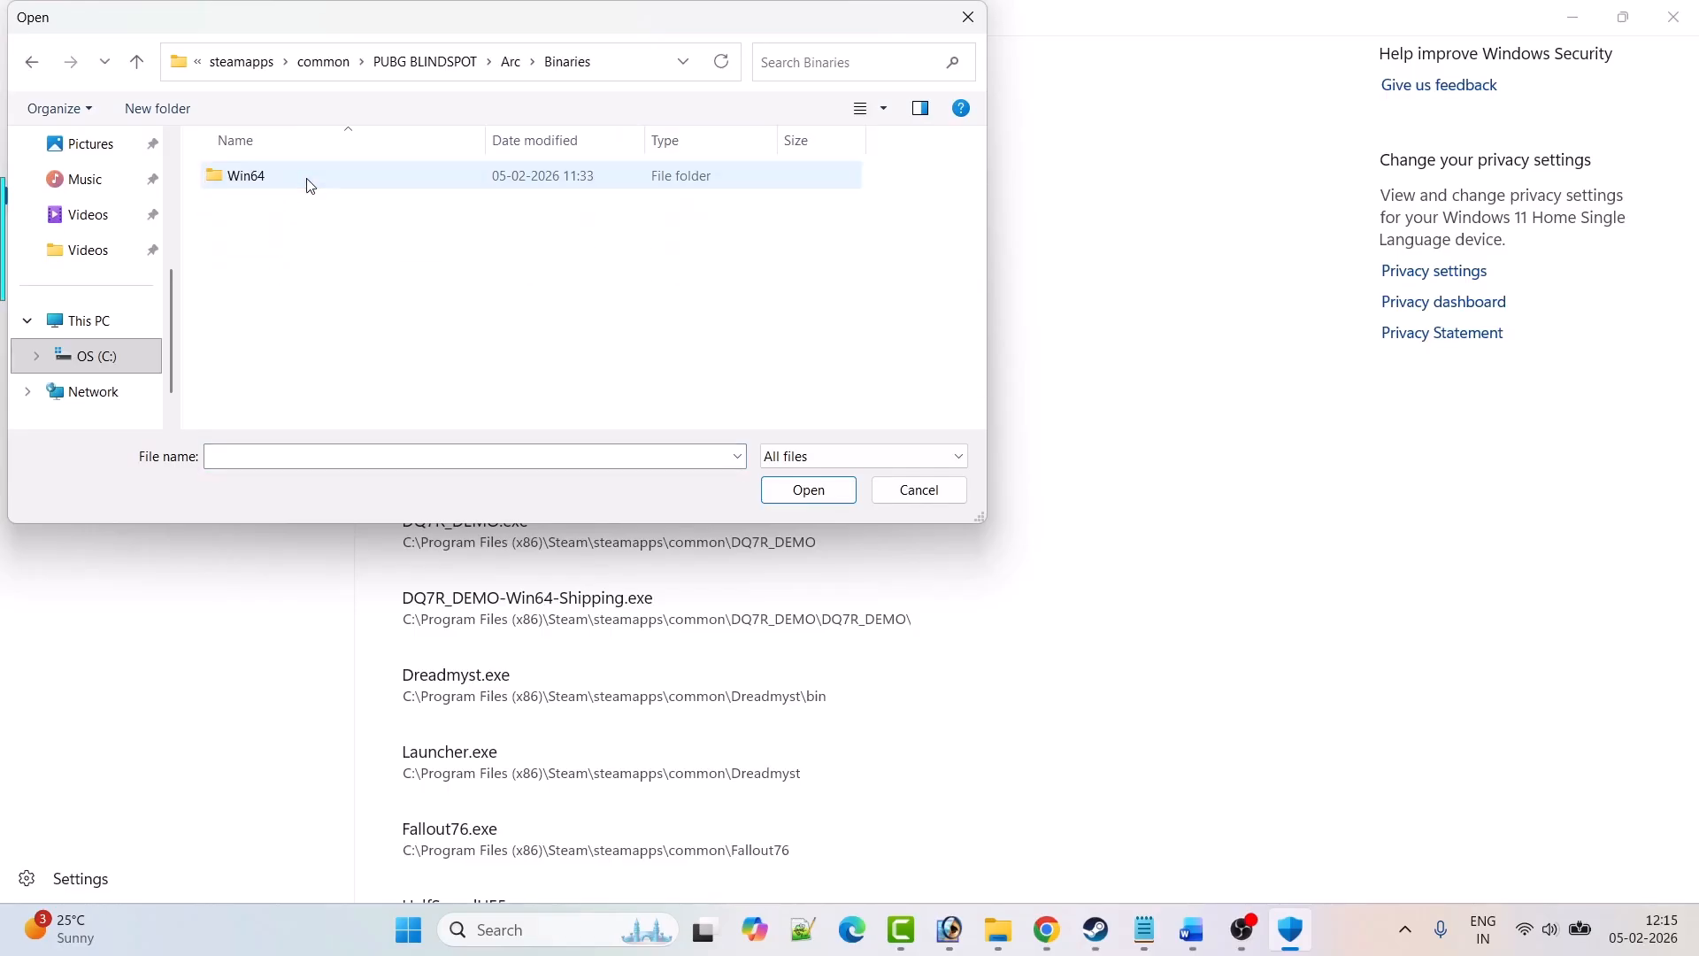
pyautogui.doubleClick(285, 190)
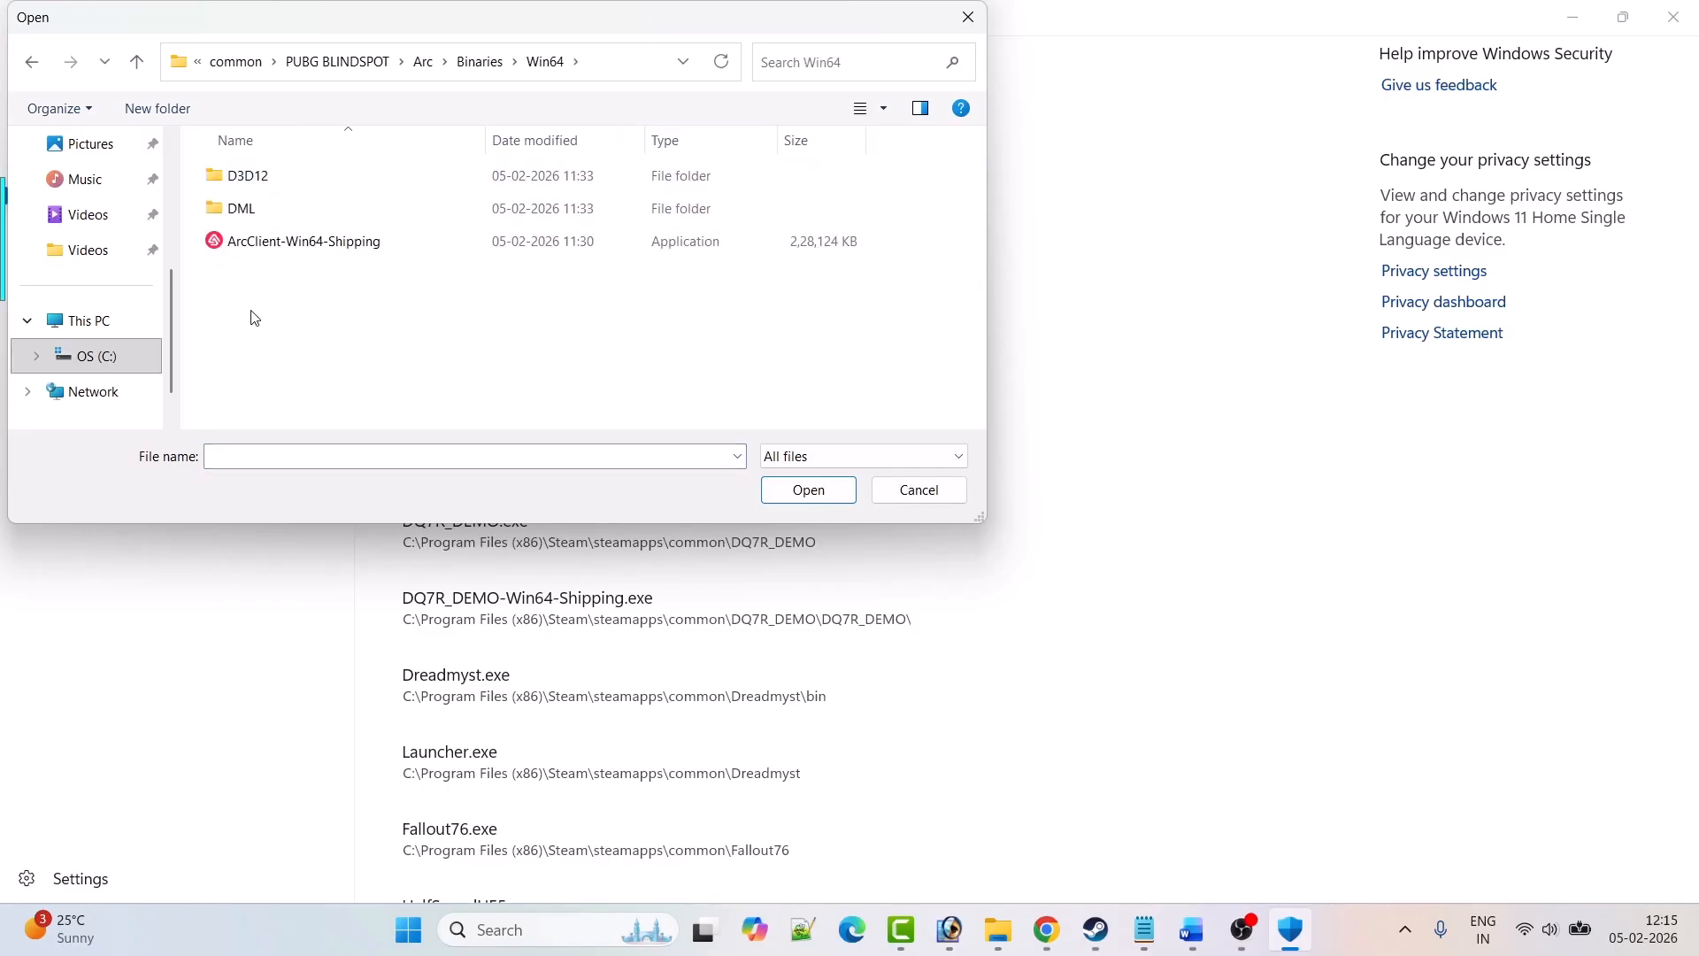
pyautogui.click(301, 248)
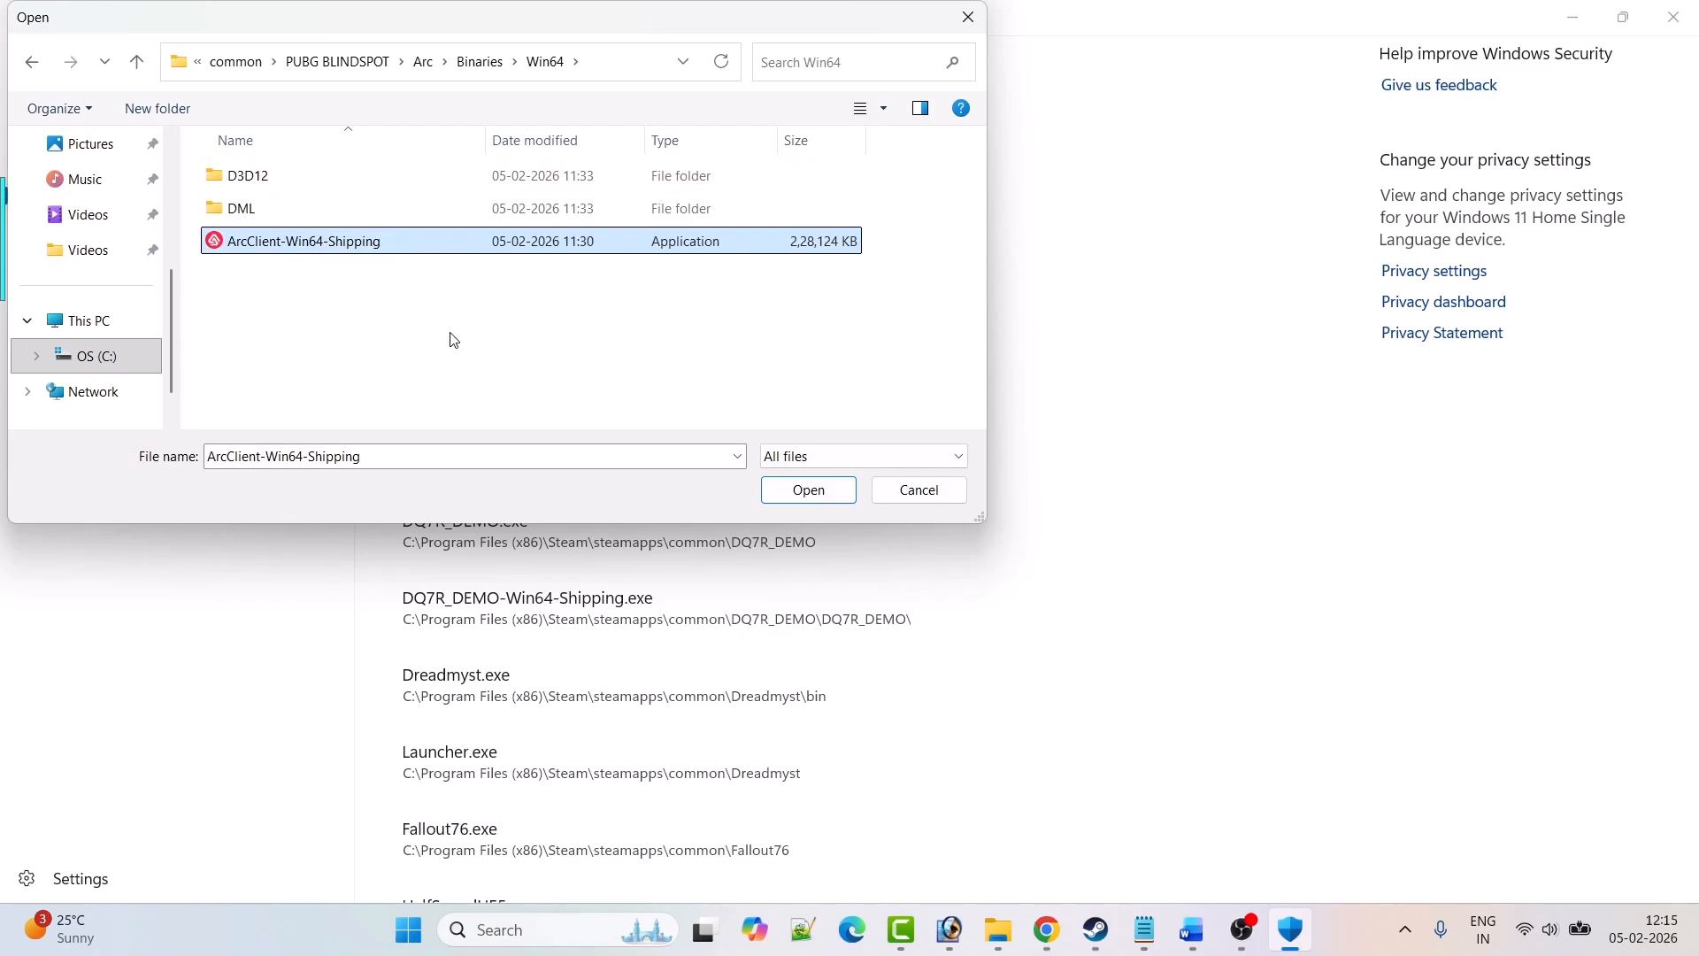
pyautogui.click(808, 494)
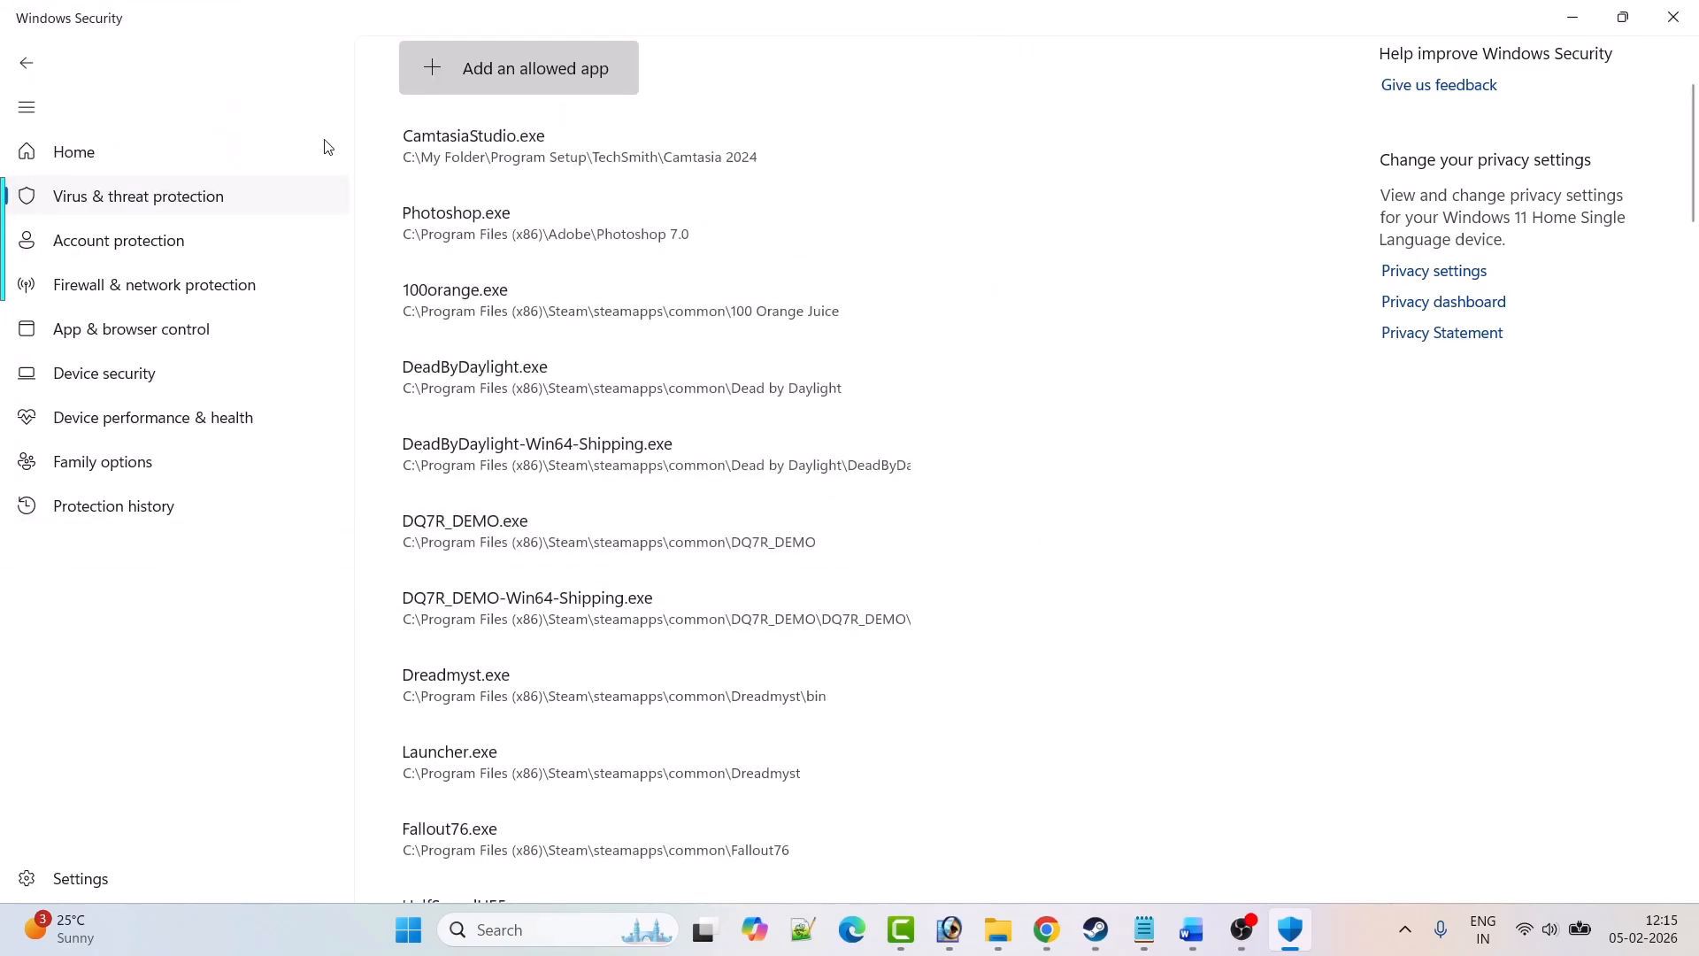
# - Return to the Windows Security home page and open the firewall's list of allowed apps
pyautogui.click(26, 63)
pyautogui.click(27, 62)
pyautogui.click(26, 63)
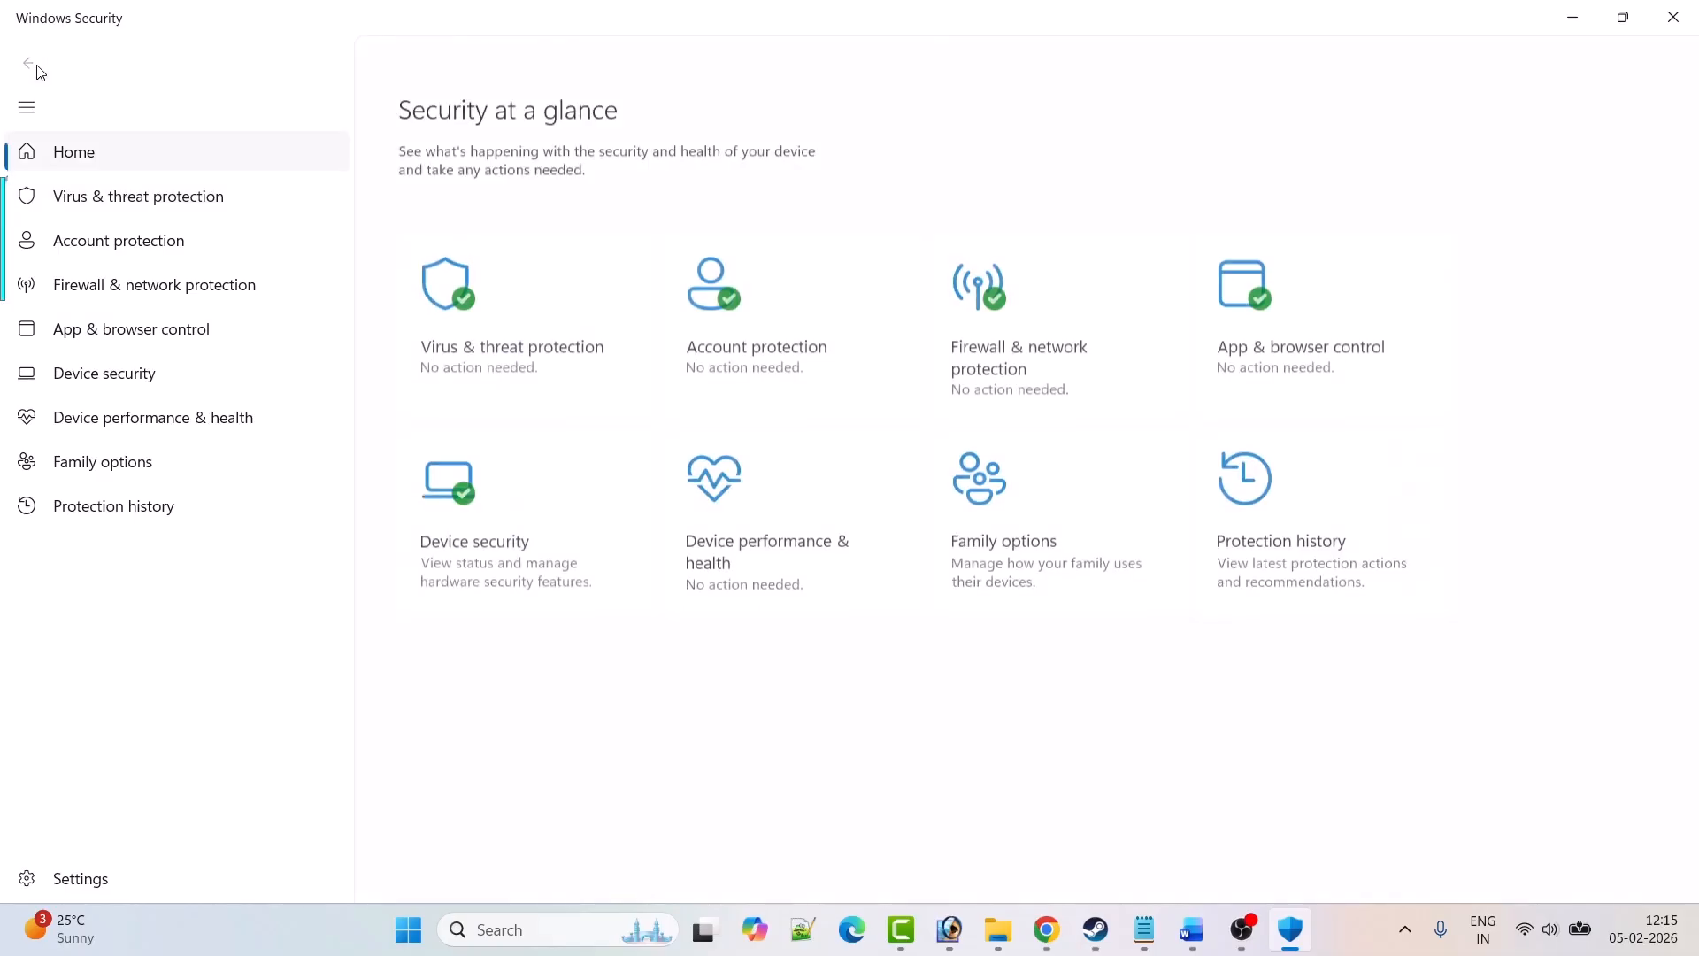
pyautogui.click(1040, 369)
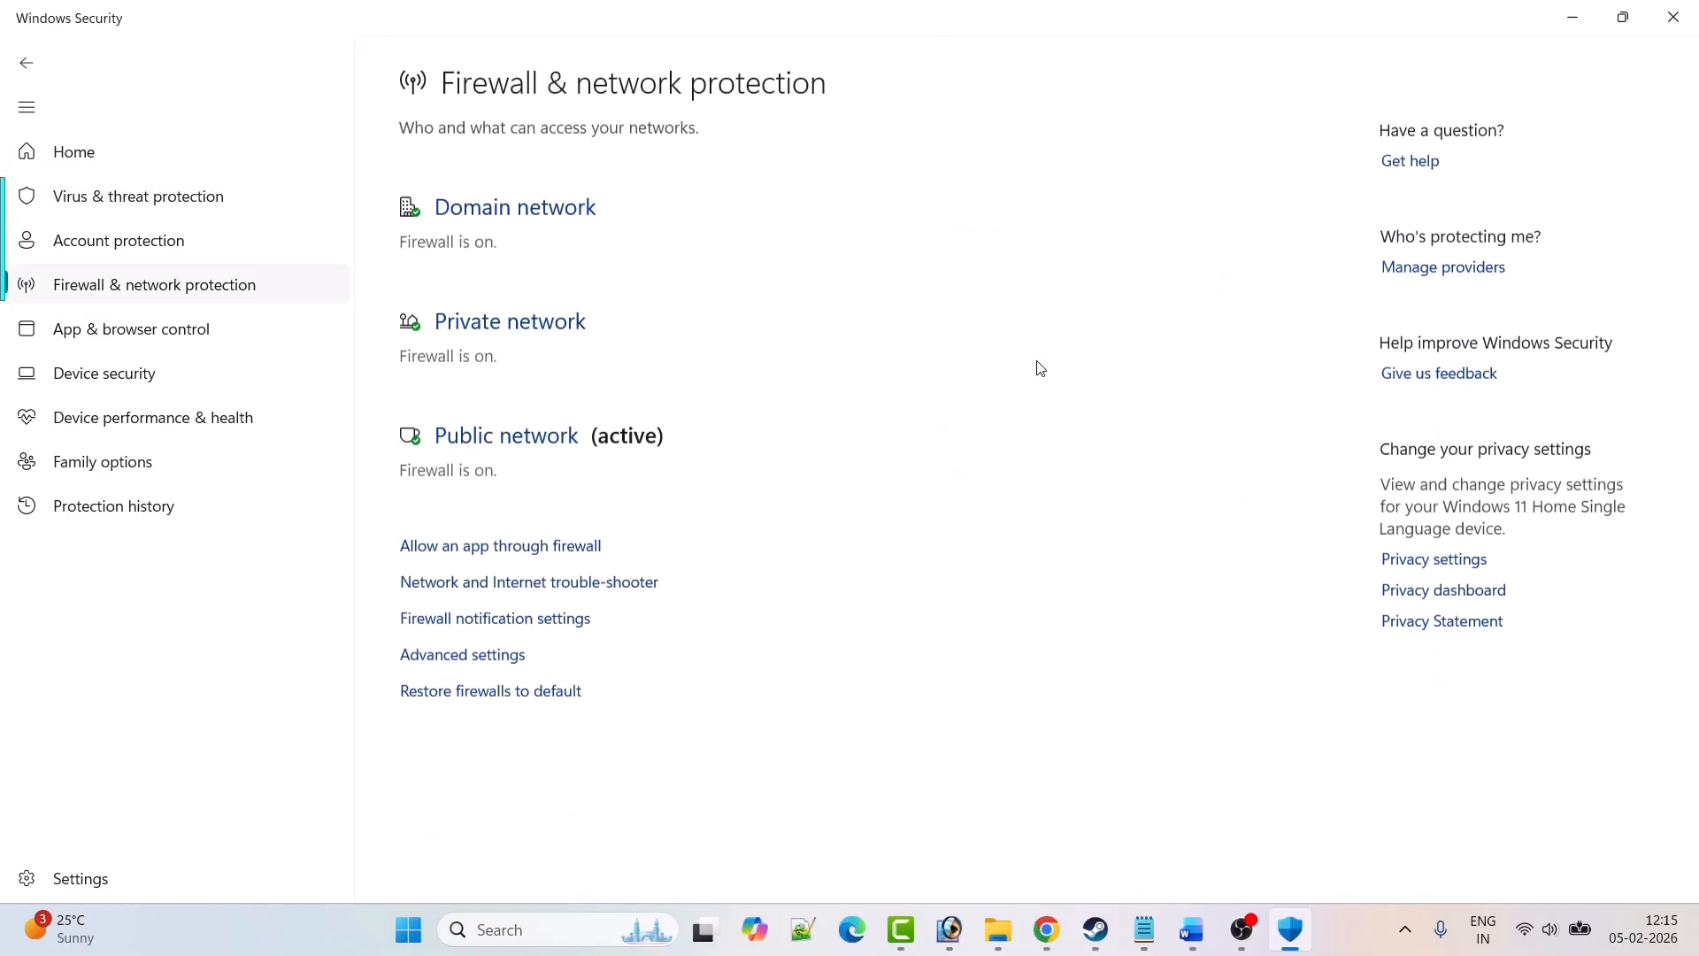
pyautogui.click(521, 556)
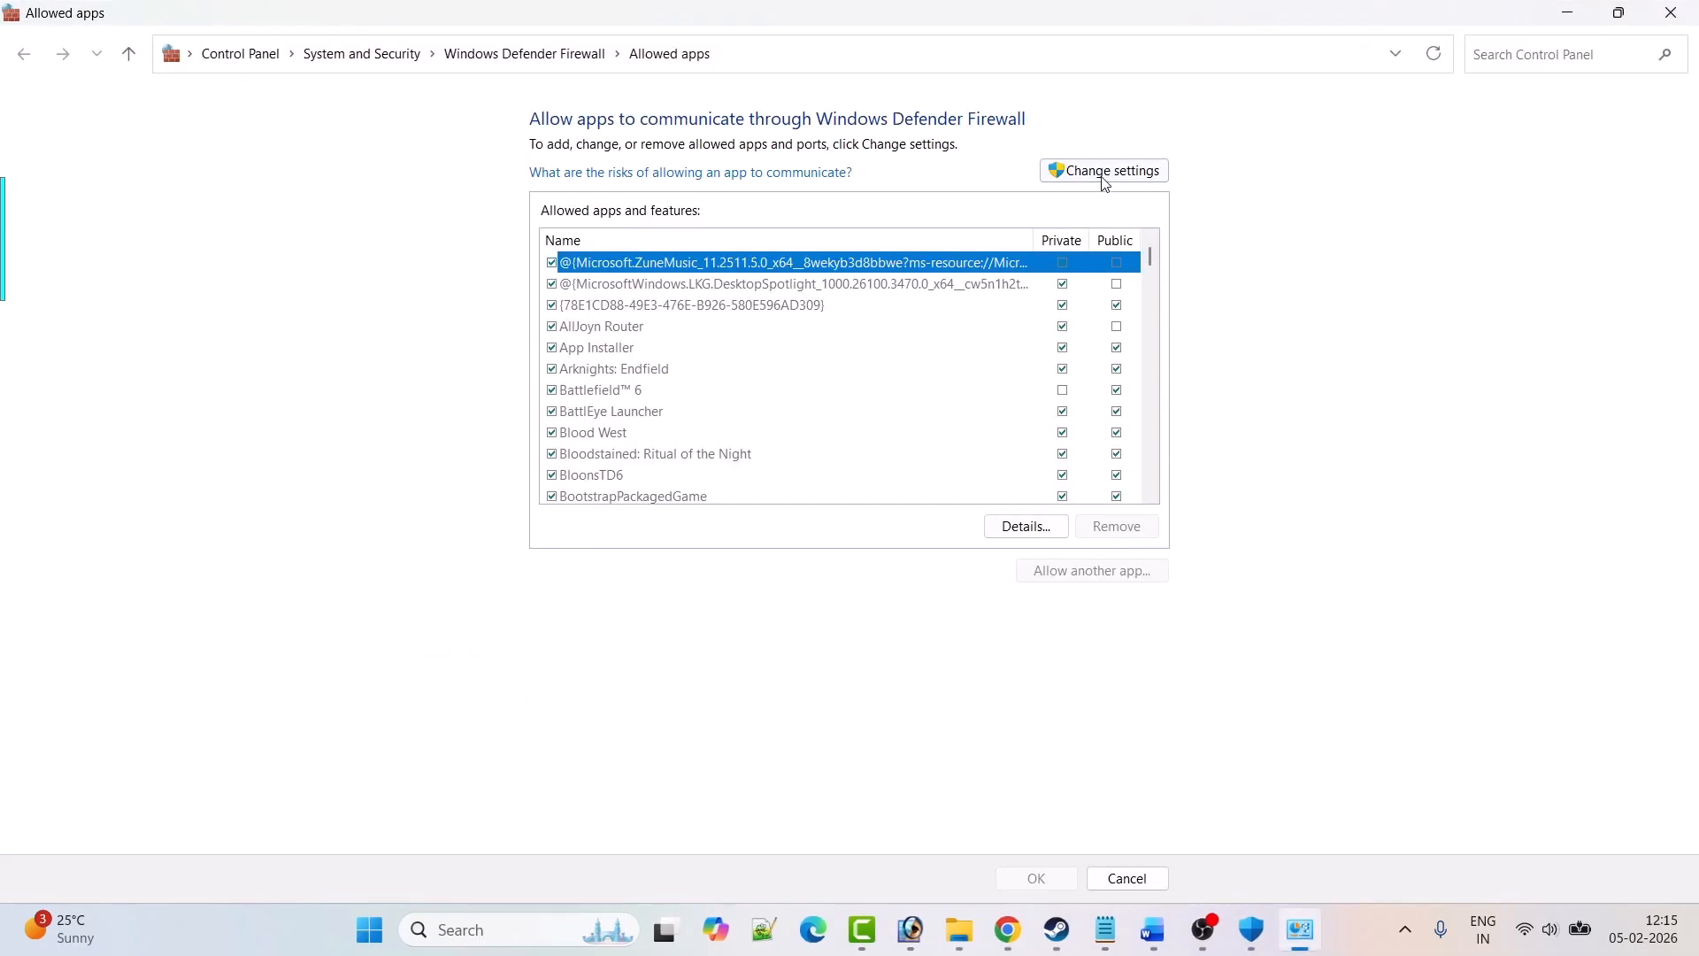
# - Make the firewall's allowed apps list editable and start browsing for another app to allow
pyautogui.click(1105, 176)
pyautogui.click(1122, 570)
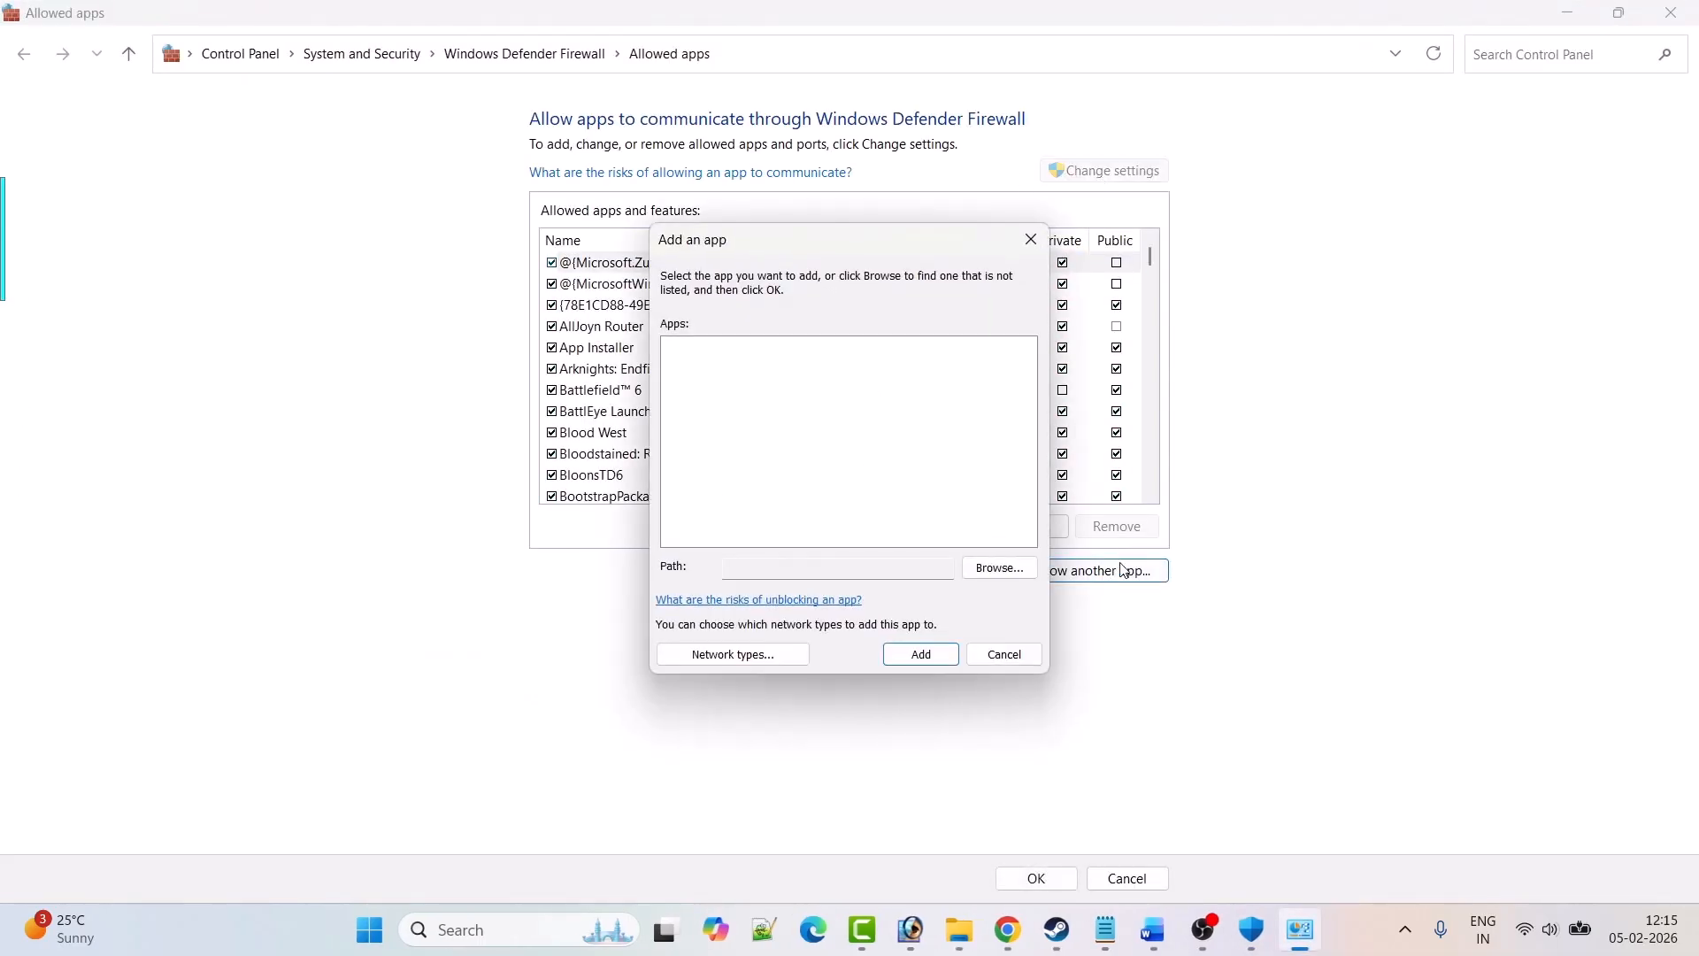
pyautogui.click(998, 568)
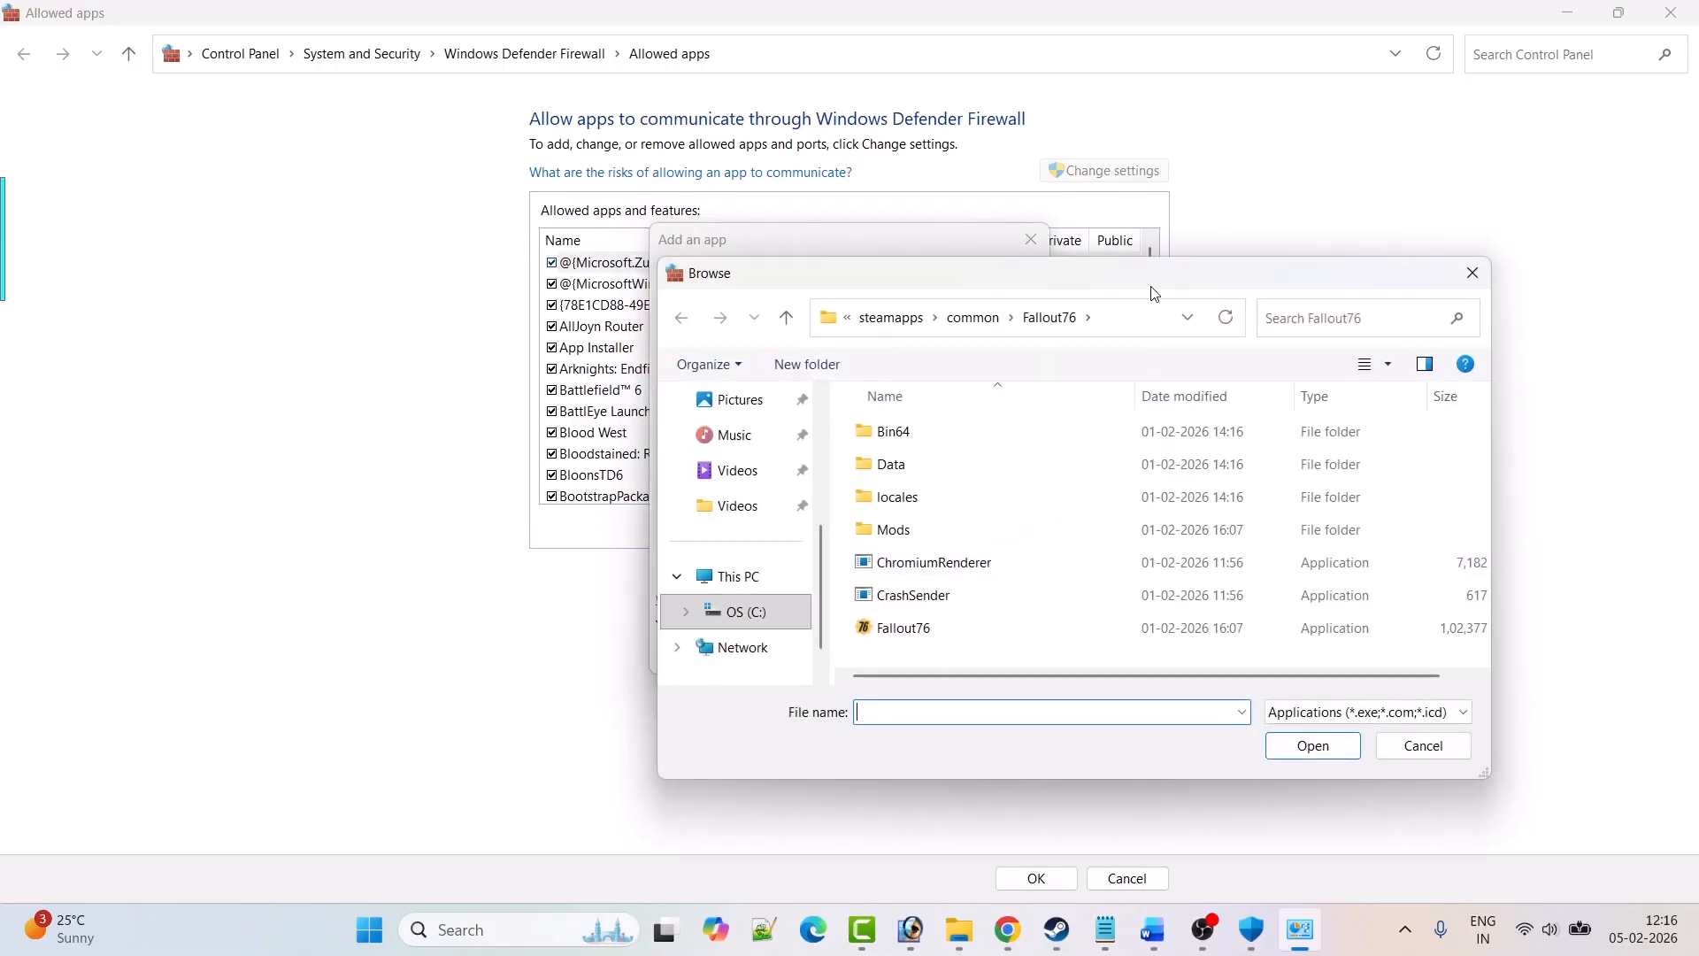
pyautogui.moveTo(1154, 293); pyautogui.dragTo(1070, 276)
# - Browse to the Program Files (x86)\Steam\steamapps\common\PUBG BLINDSPOT folder on drive C
pyautogui.click(808, 299)
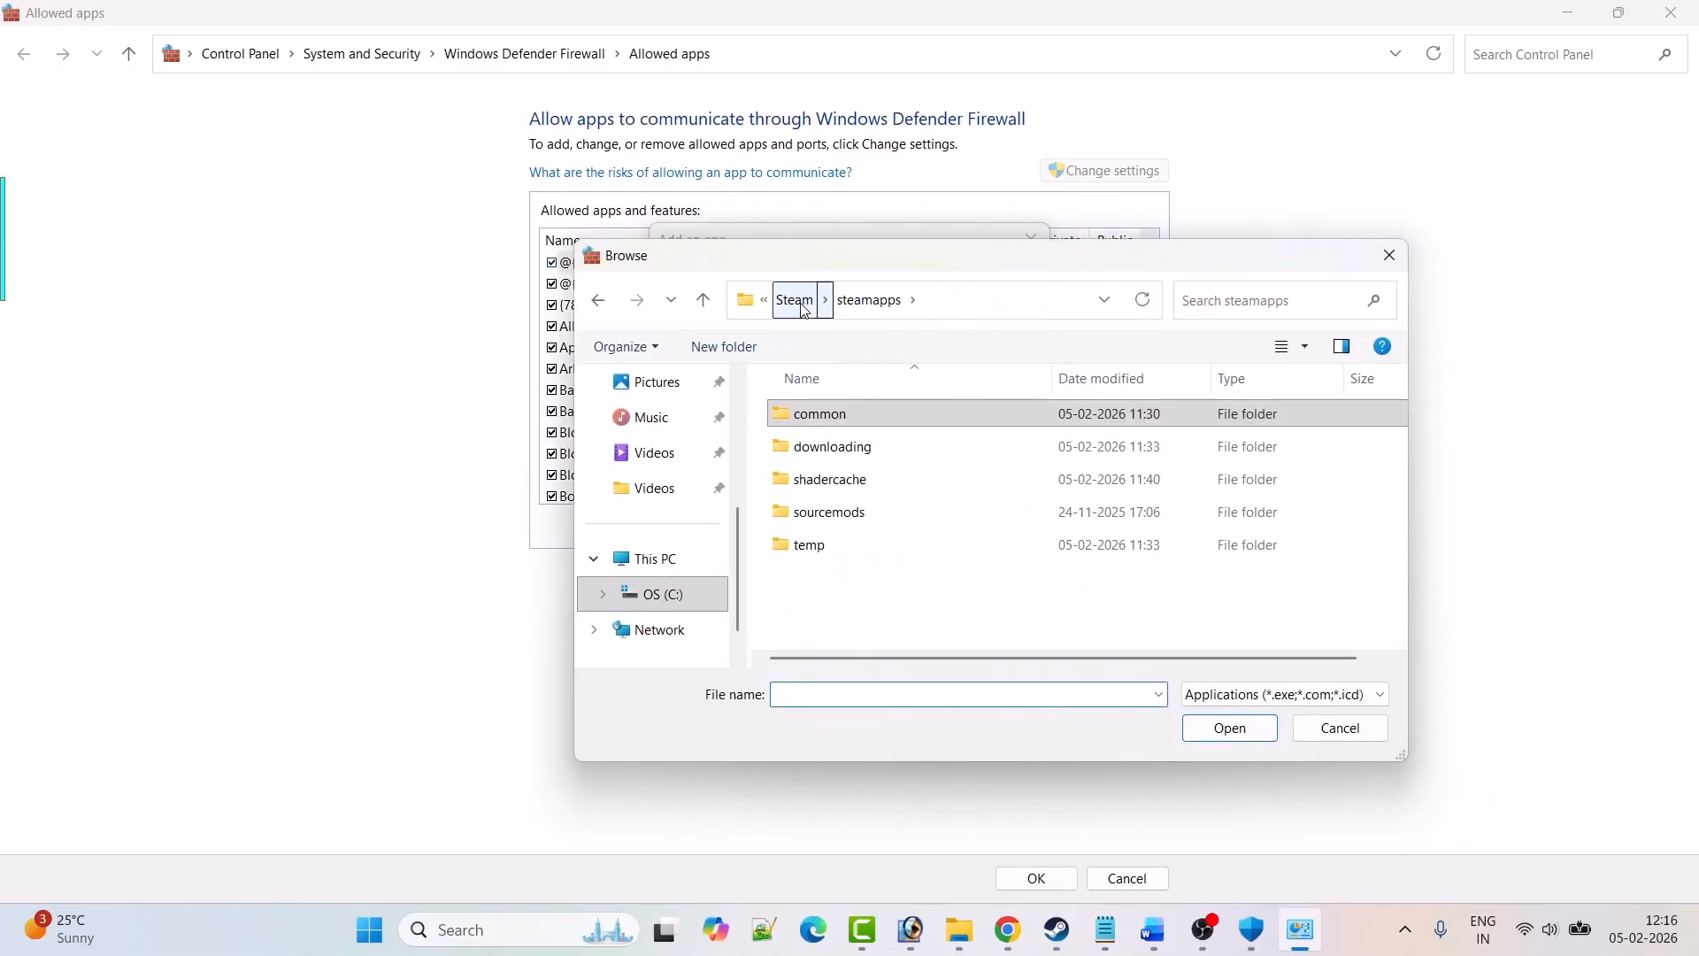
pyautogui.click(804, 305)
pyautogui.click(801, 303)
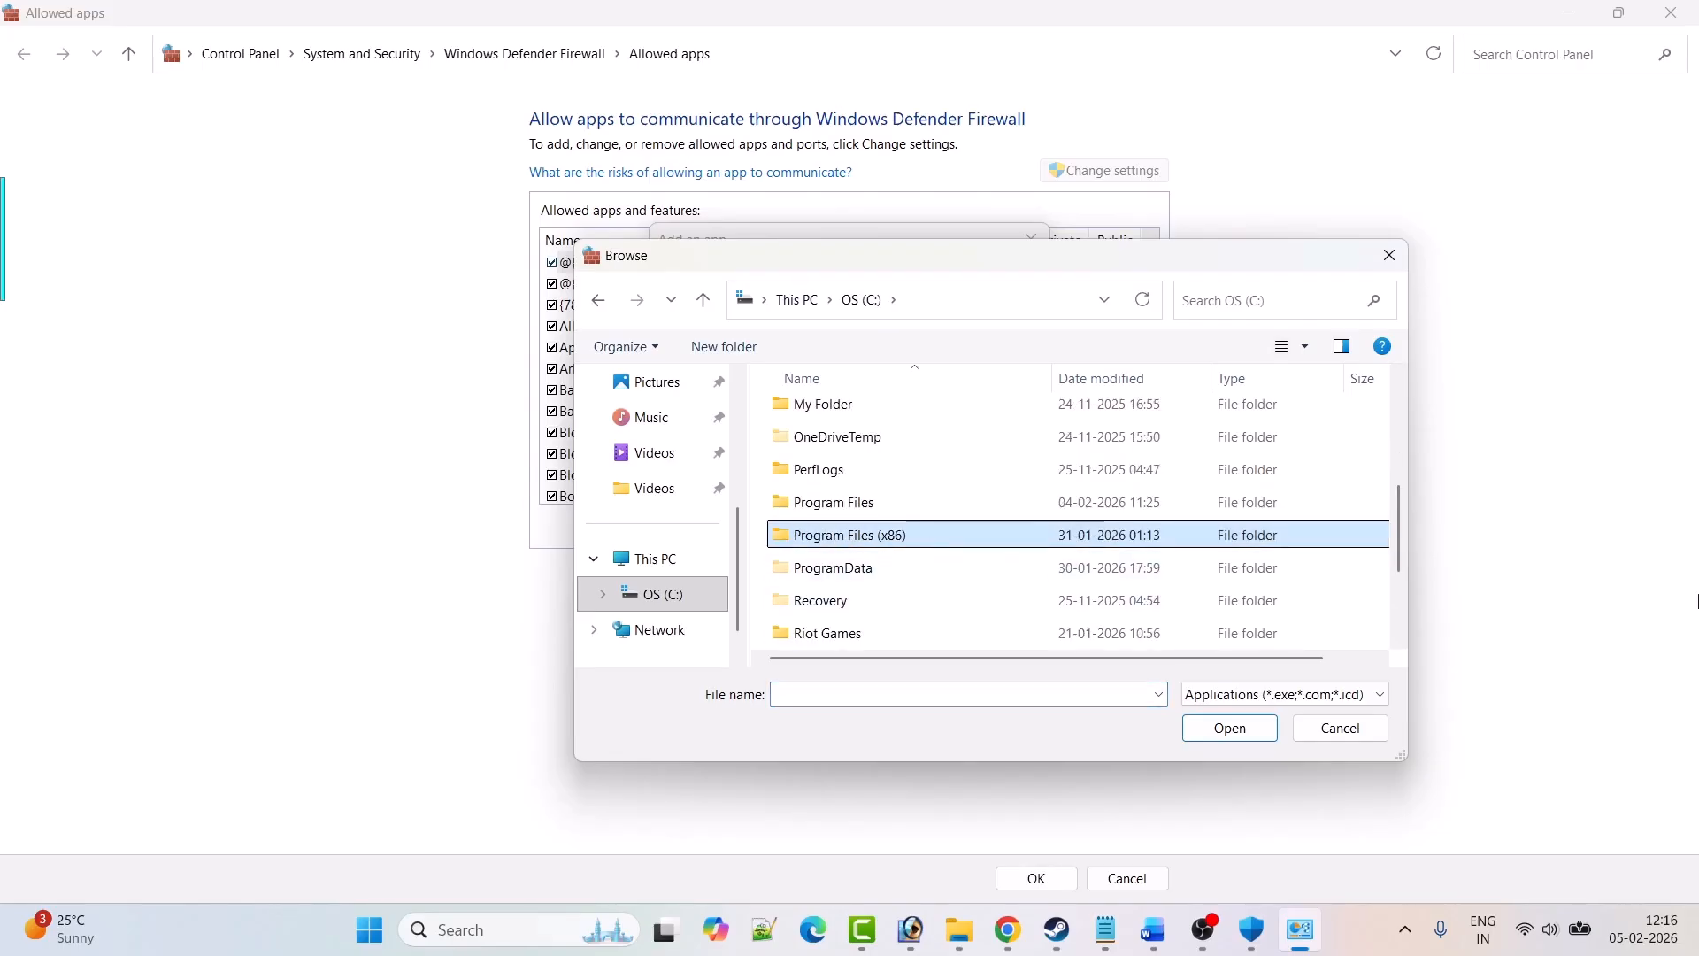
pyautogui.press('Return')
pyautogui.write('steam')
pyautogui.press('Return')
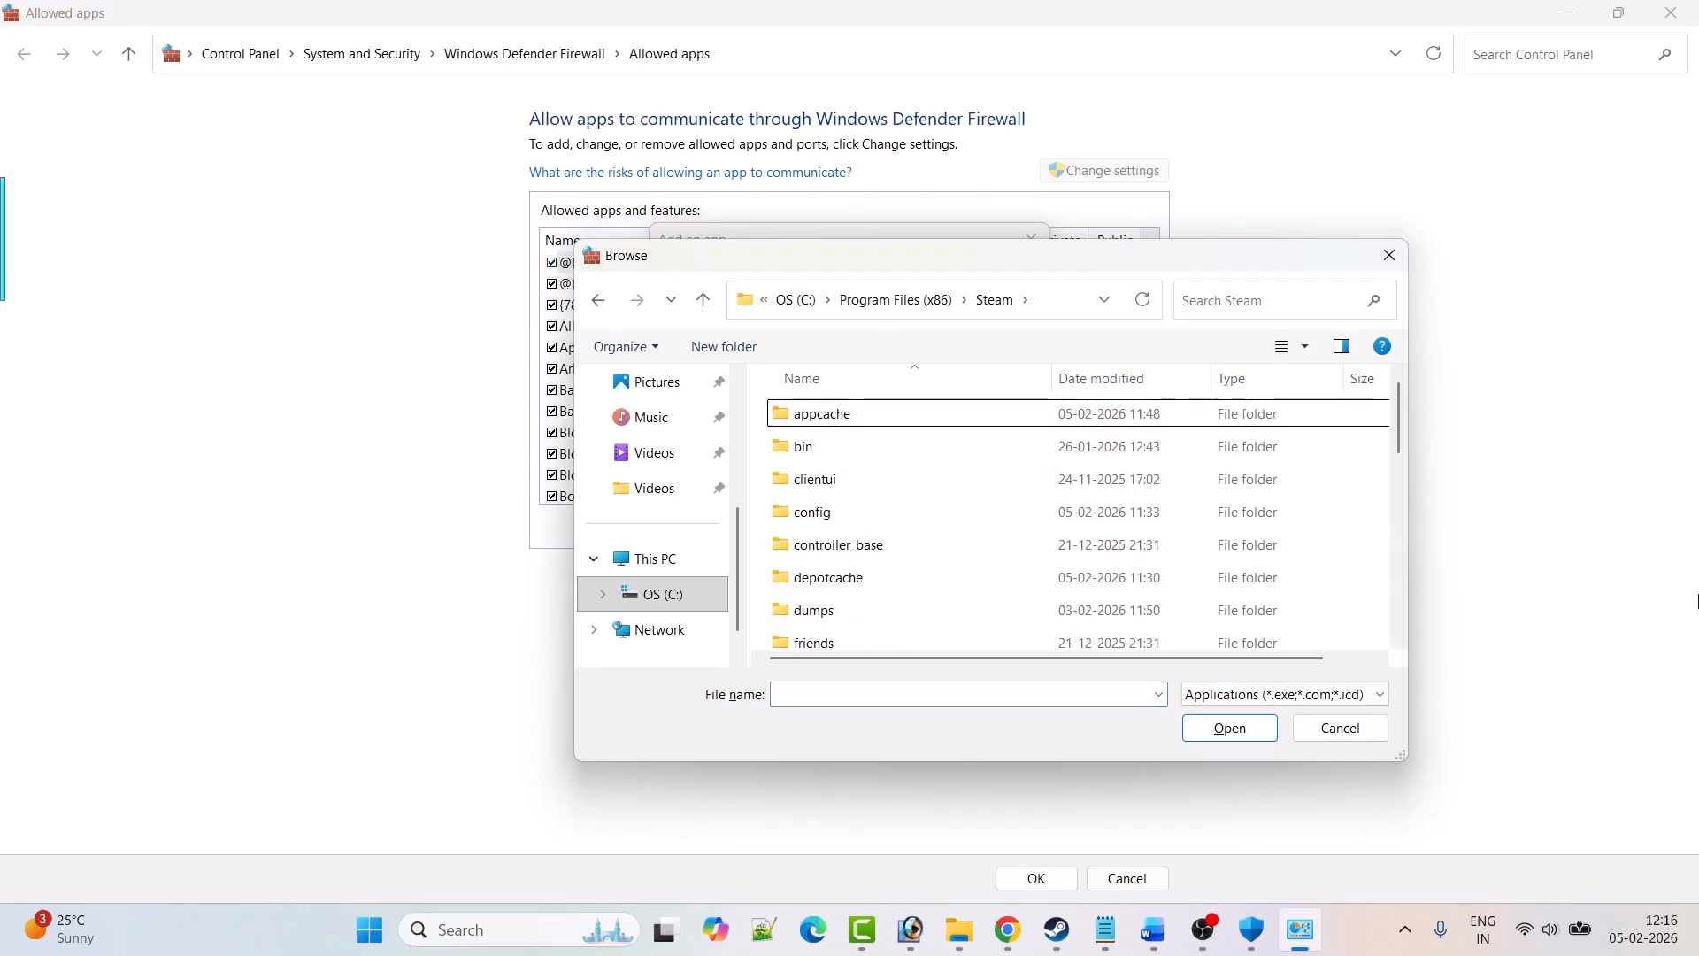
pyautogui.write('steamapps')
pyautogui.press('Return')
pyautogui.write('common')
pyautogui.press('Return')
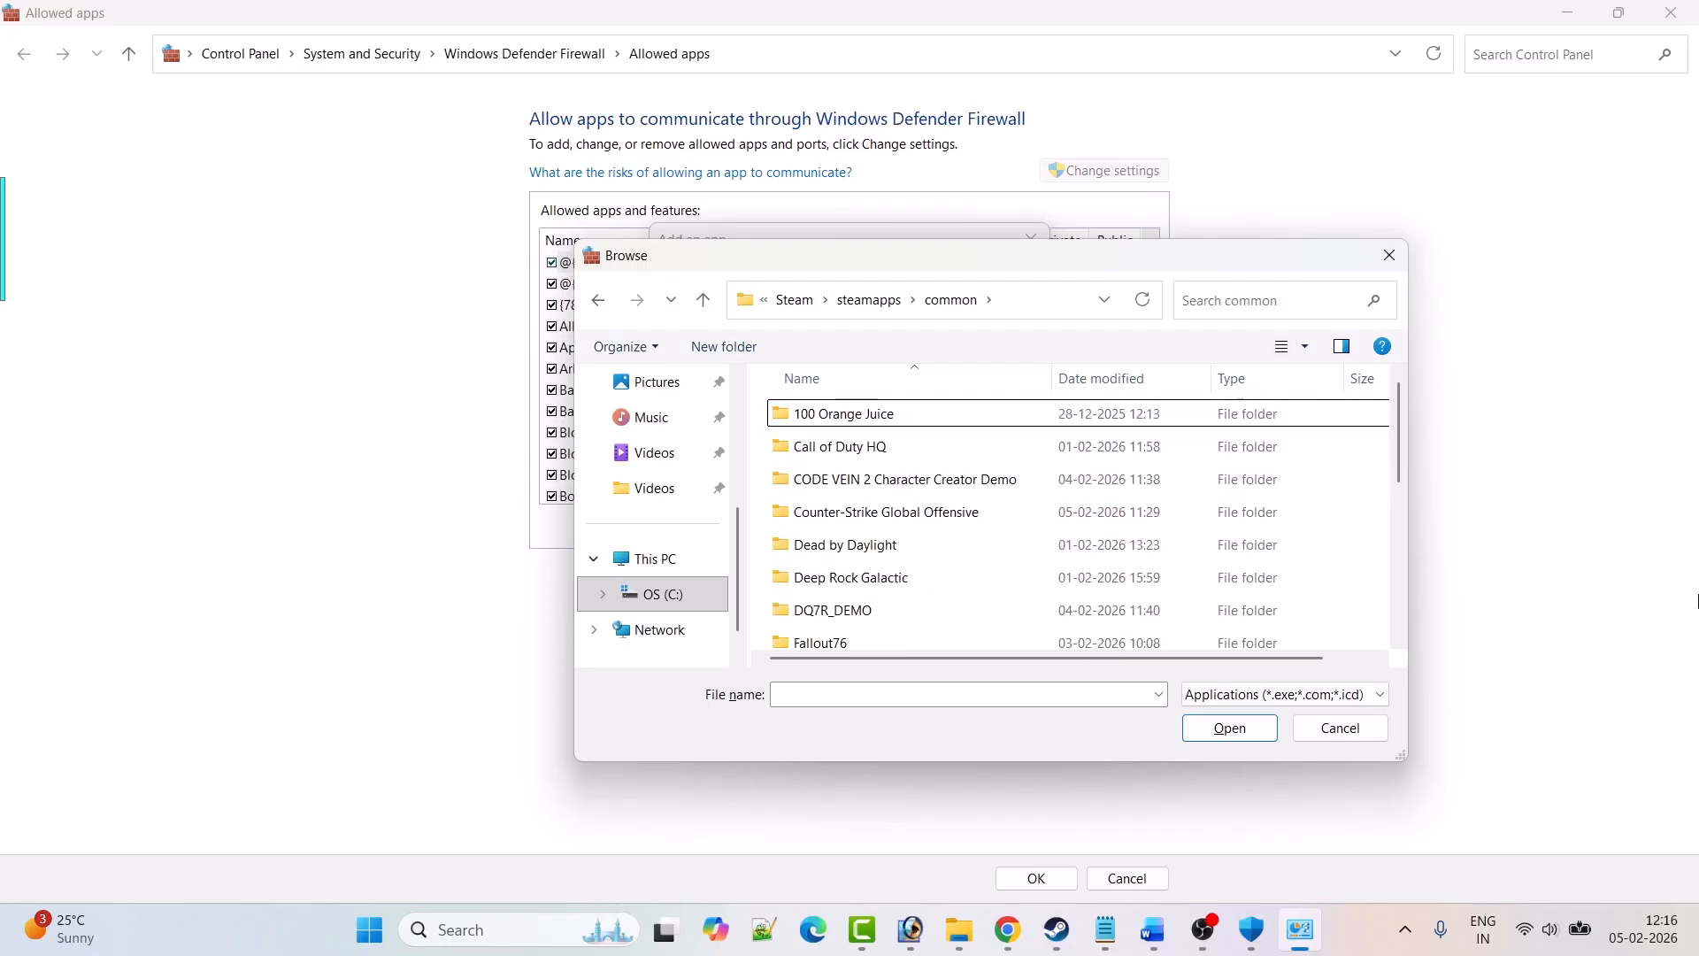
pyautogui.write('pu')
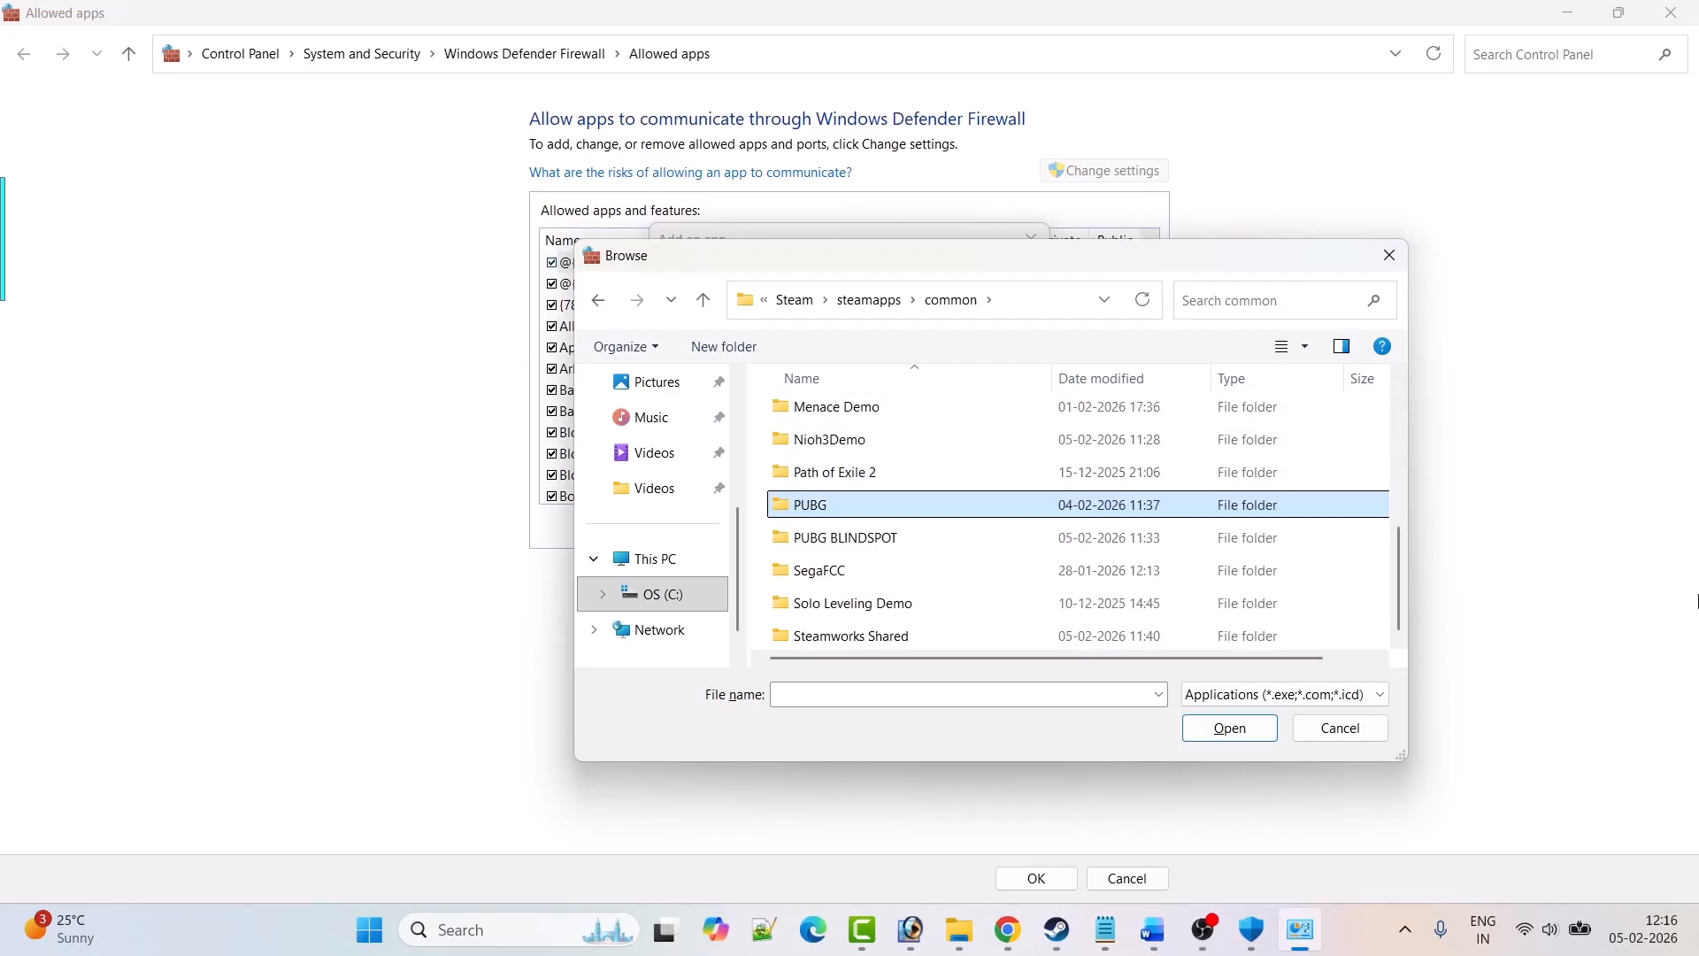
pyautogui.press('Down')
pyautogui.press('Return')
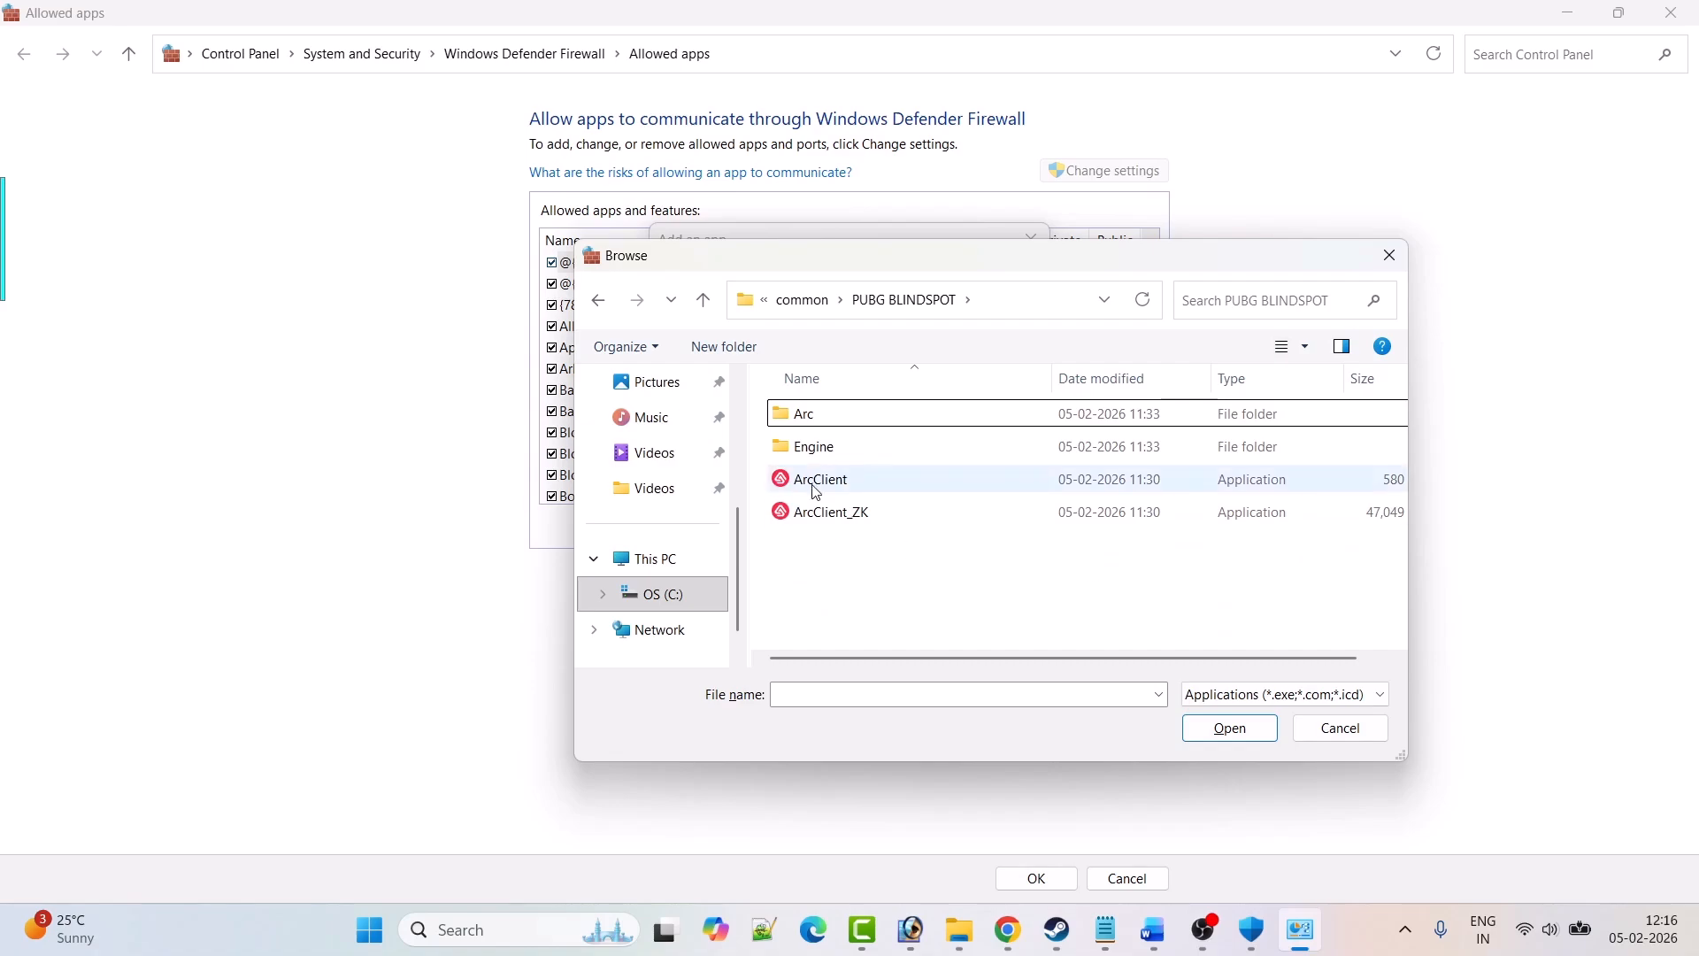
# - Add ArcClient to the firewall's allowed apps and allow it on private networks as well
pyautogui.click(816, 485)
pyautogui.click(1224, 728)
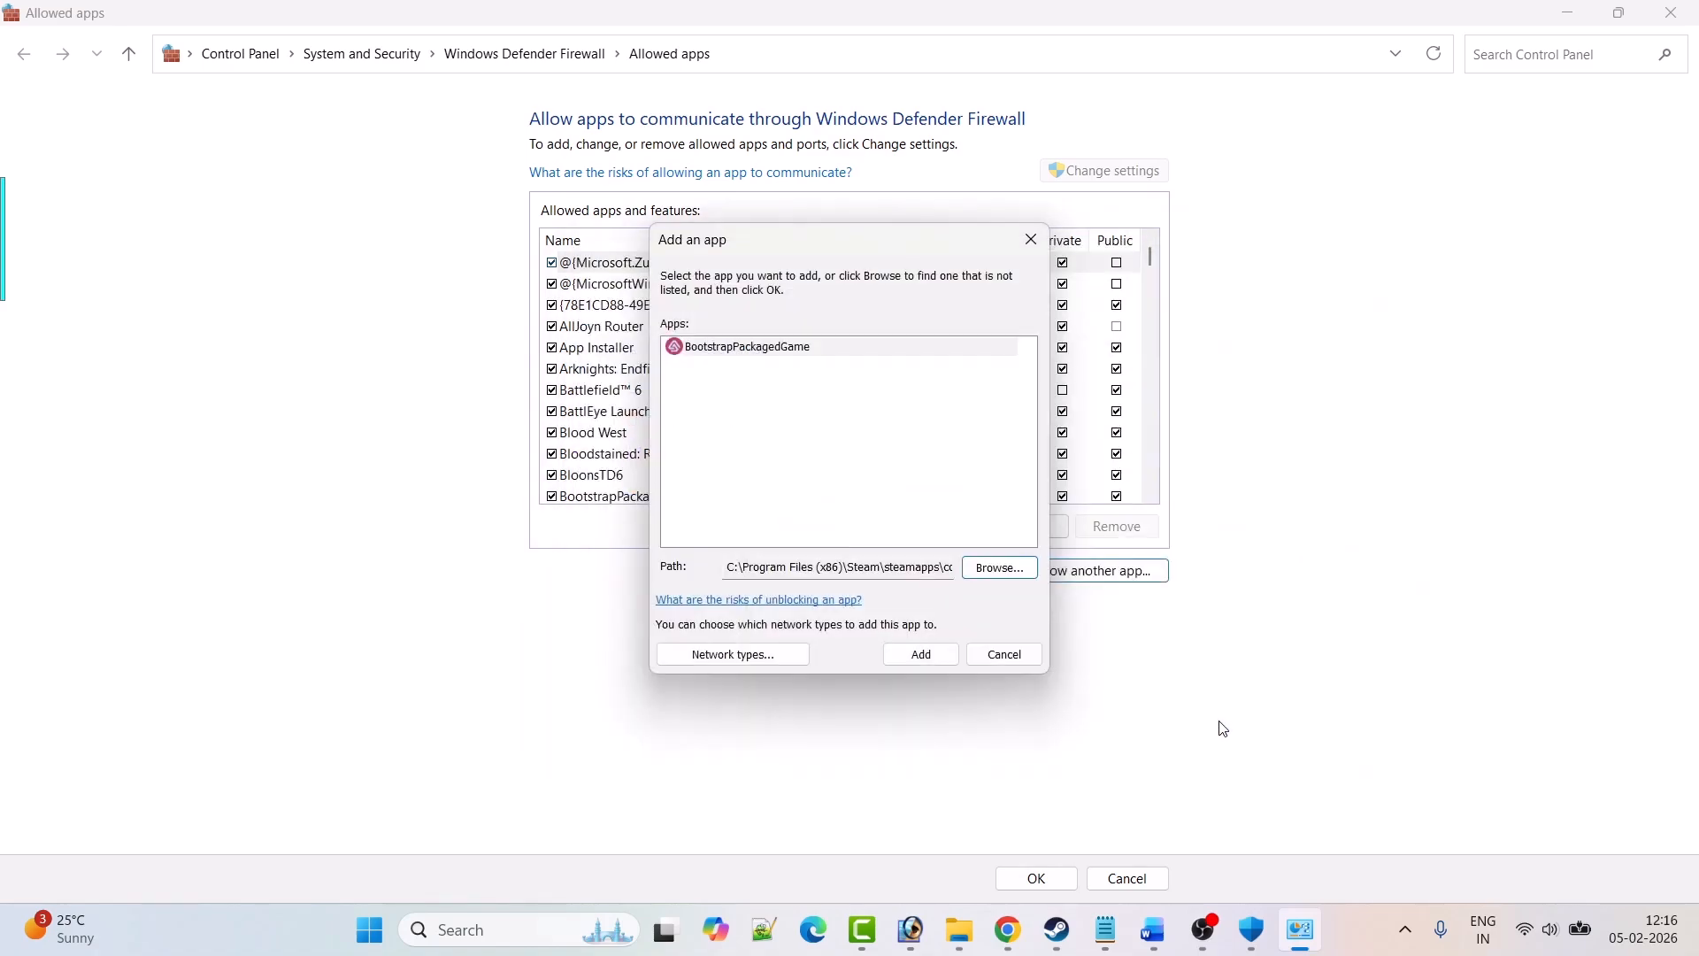
pyautogui.click(922, 658)
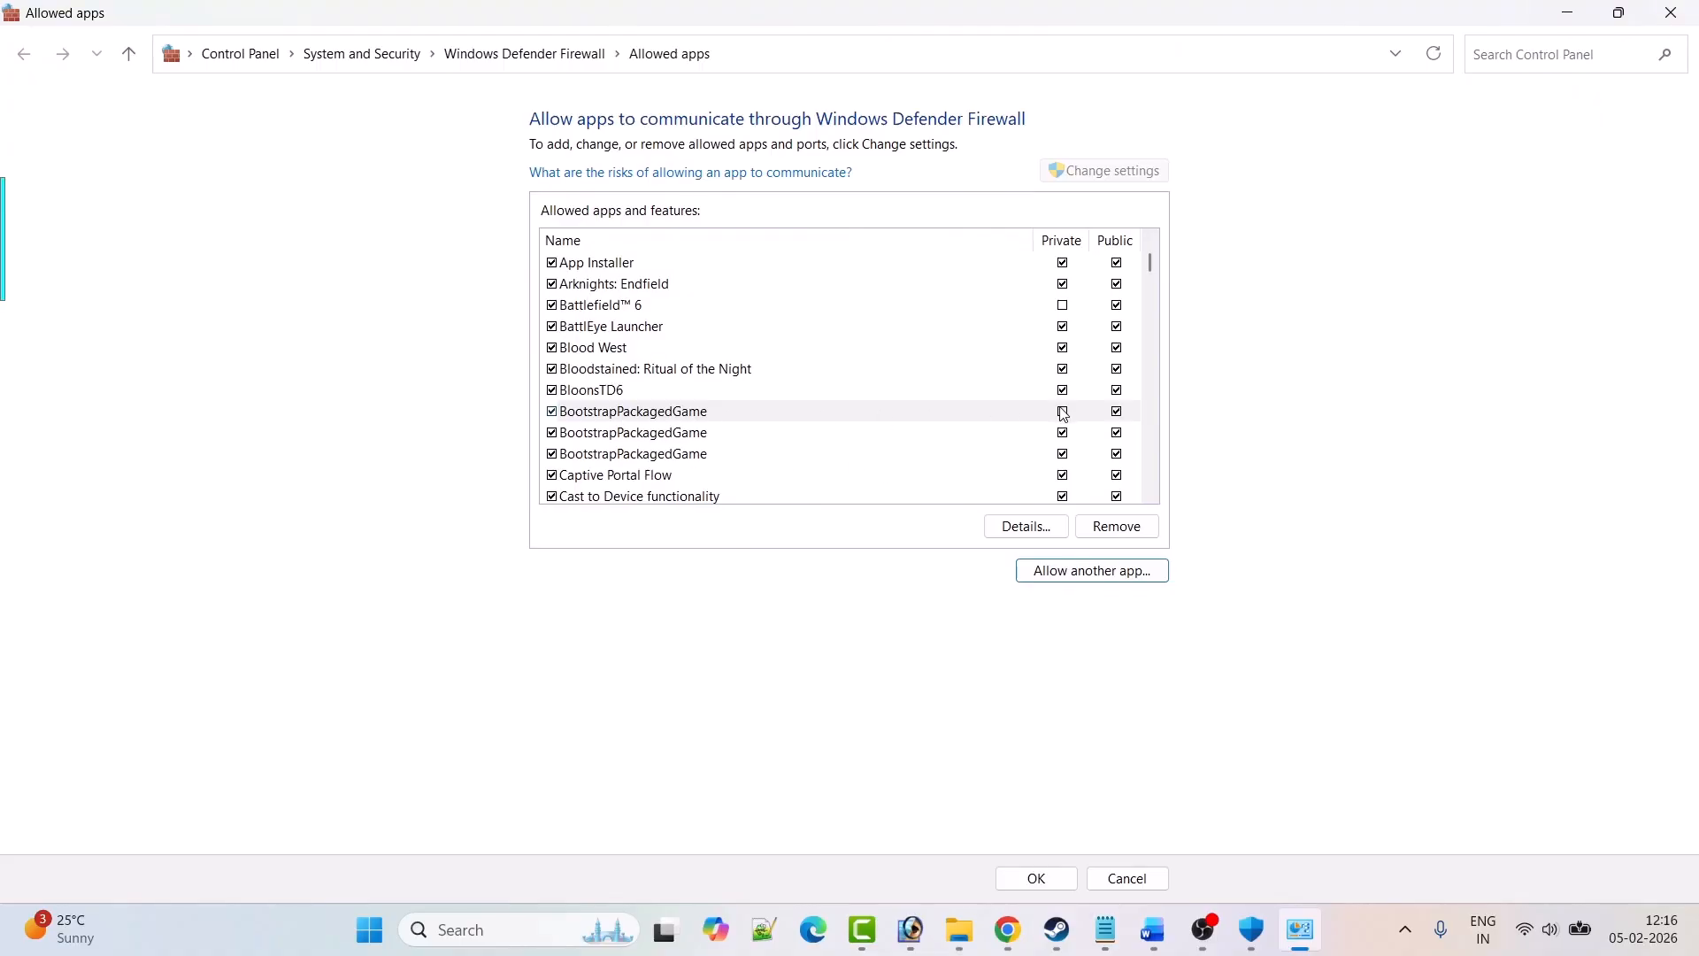
pyautogui.click(1063, 412)
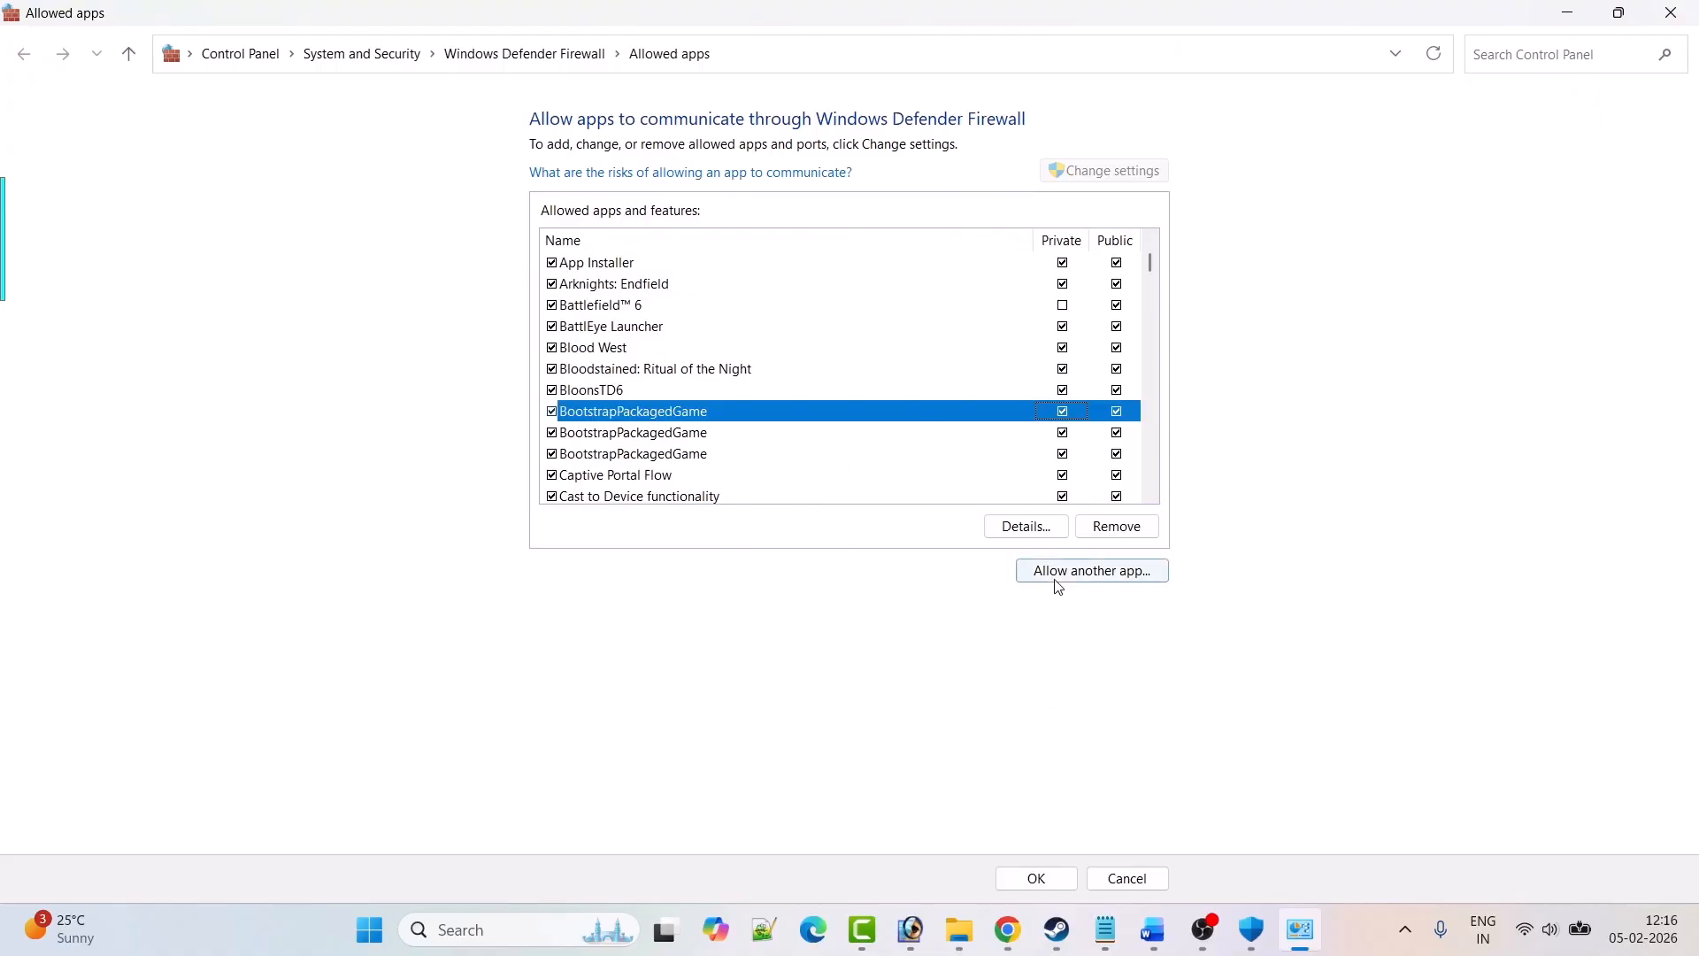
# - Try to add ArcClient_ZK from the PUBG BLINDSPOT folder to the firewall's allowed apps
pyautogui.click(1105, 575)
pyautogui.click(980, 556)
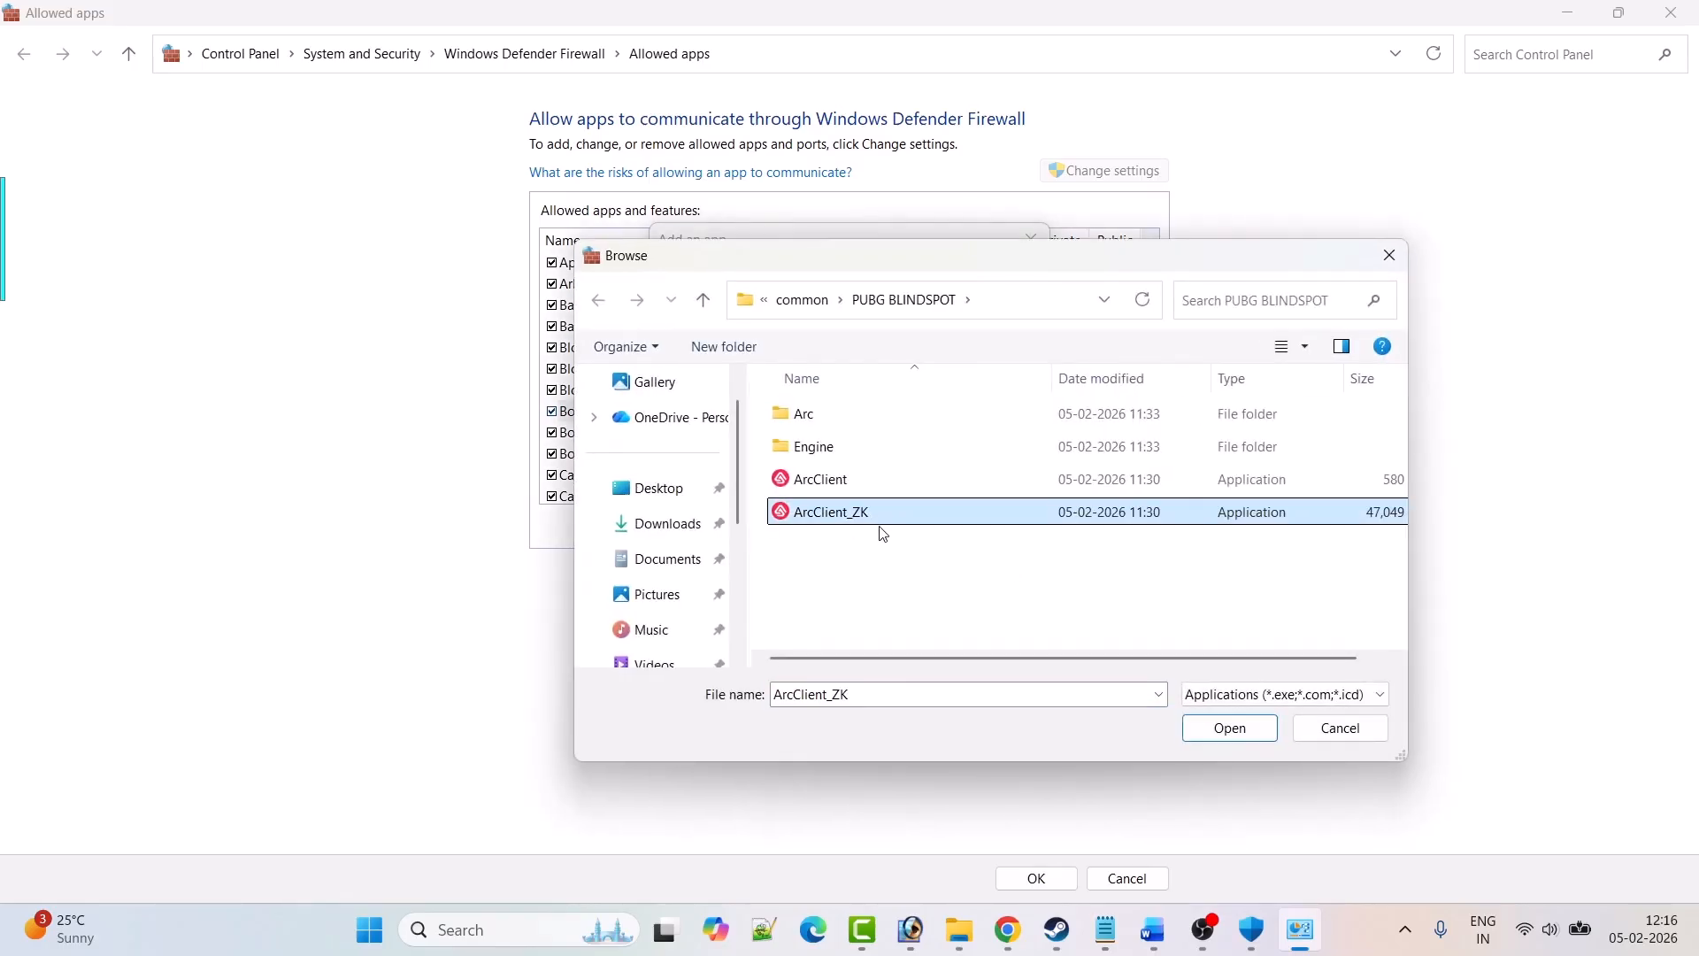
pyautogui.click(1225, 731)
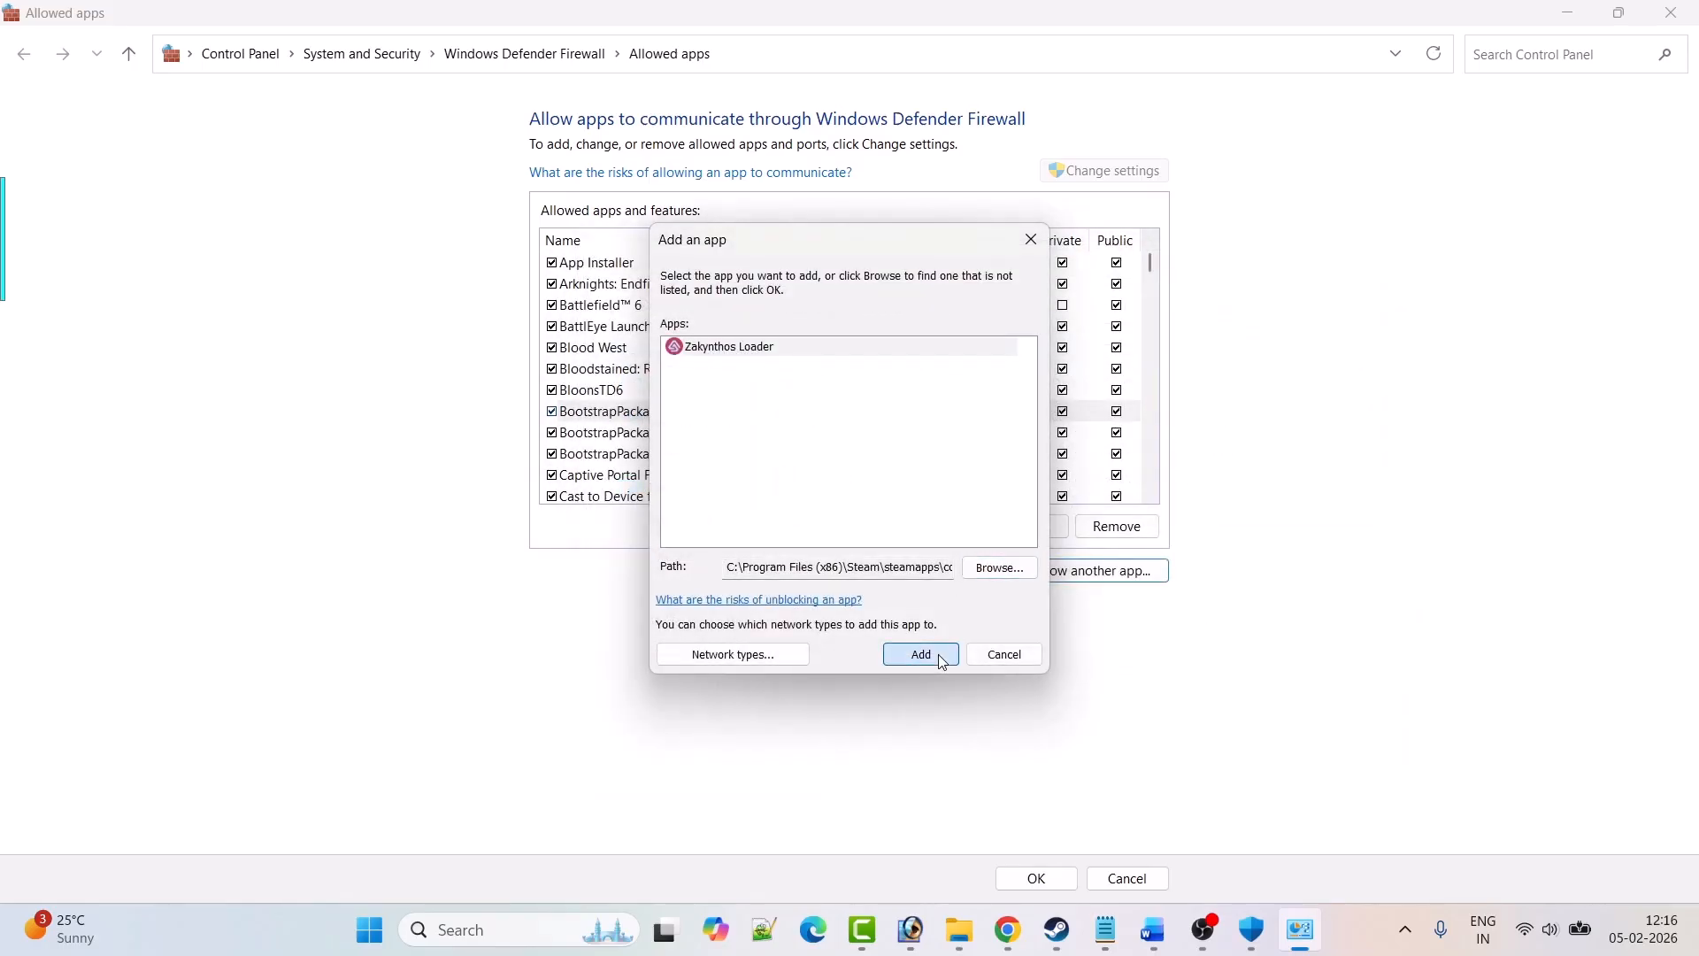
pyautogui.click(942, 663)
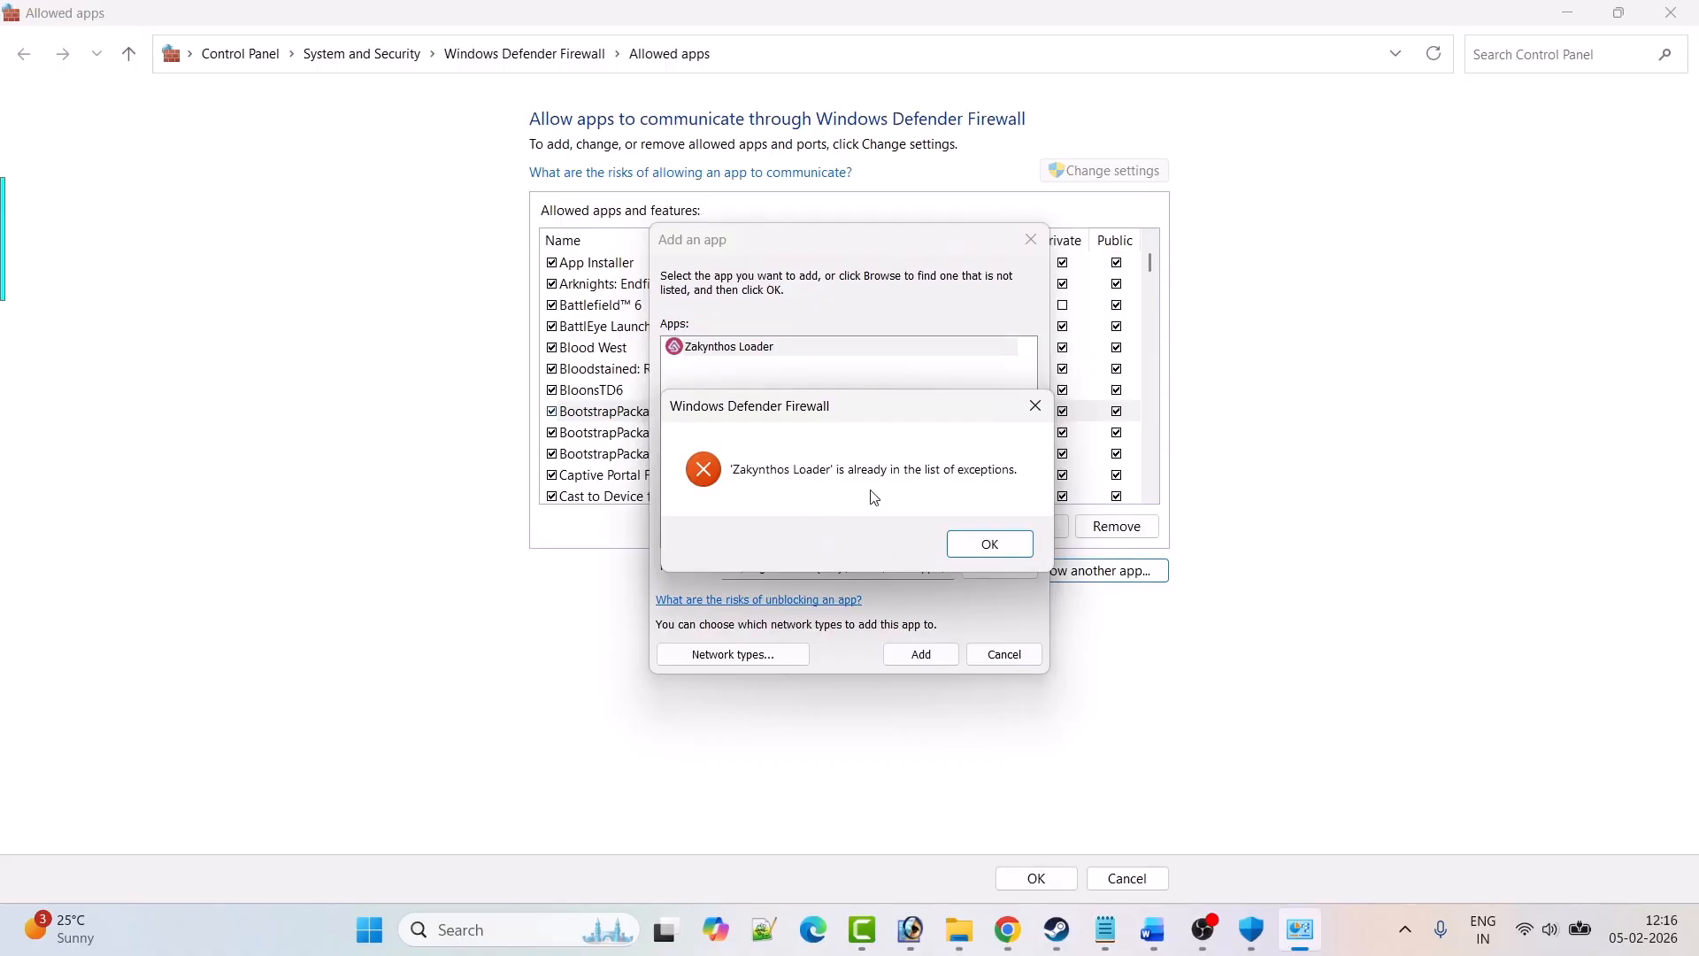
pyautogui.click(989, 543)
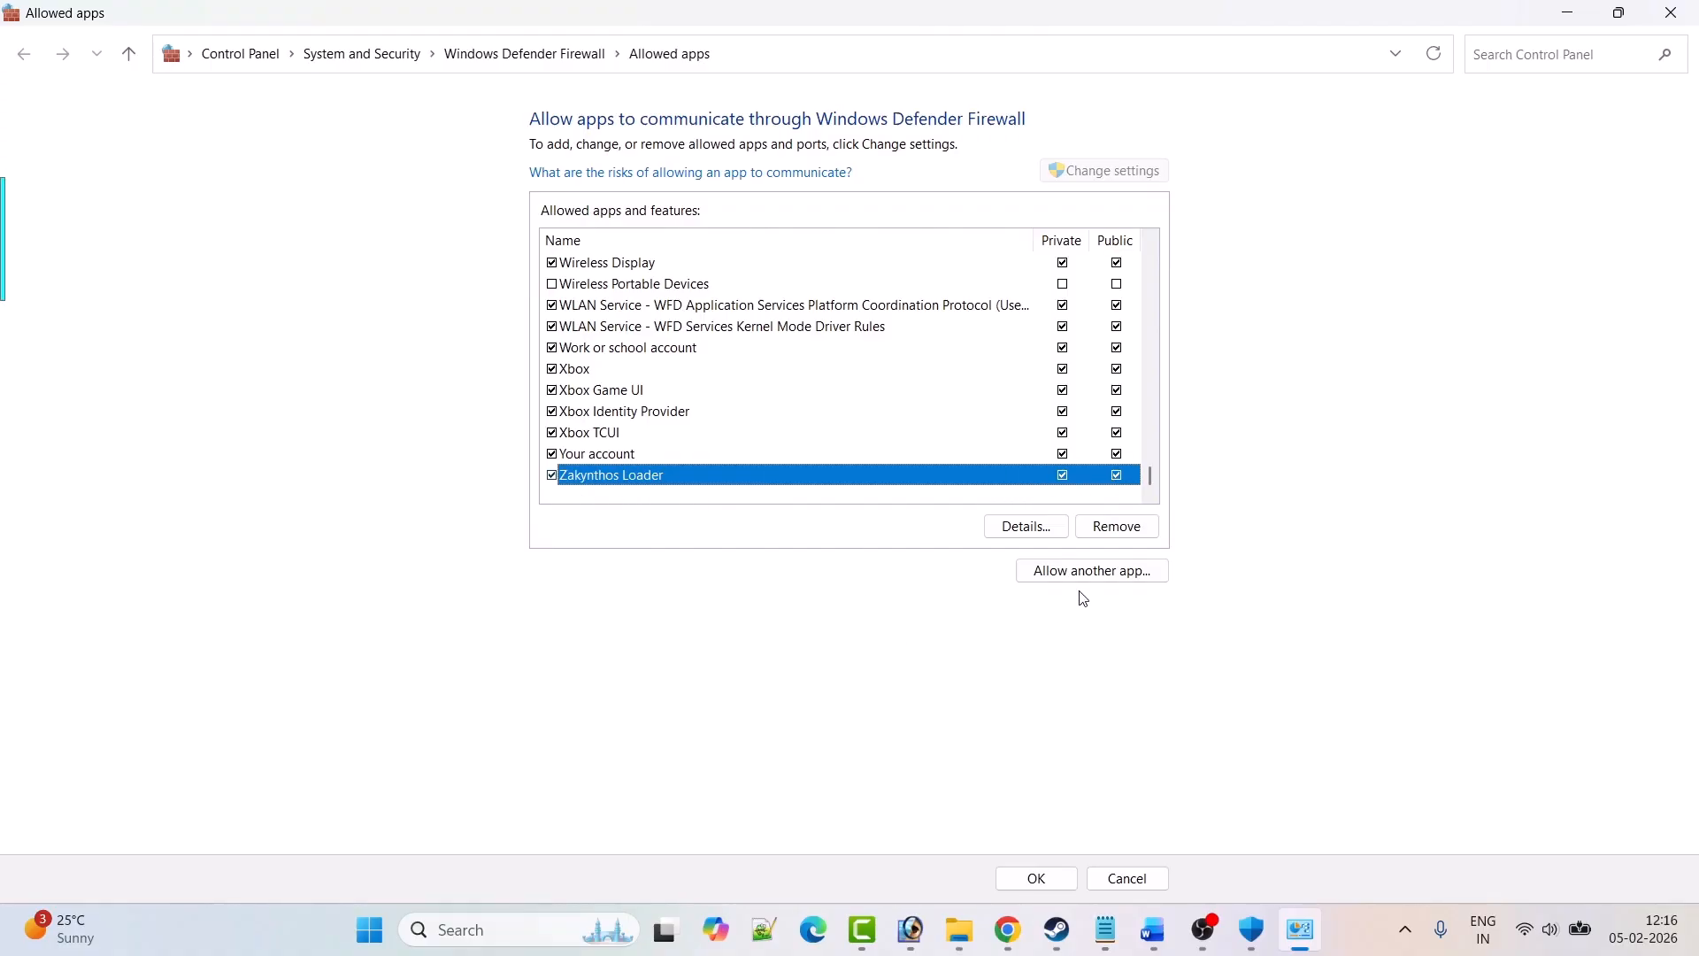
# - Allow ArcClient-Win64-Shipping from Arc\Binaries\Win64 through the firewall, including on private networks, and save the allowed apps list
pyautogui.click(1111, 580)
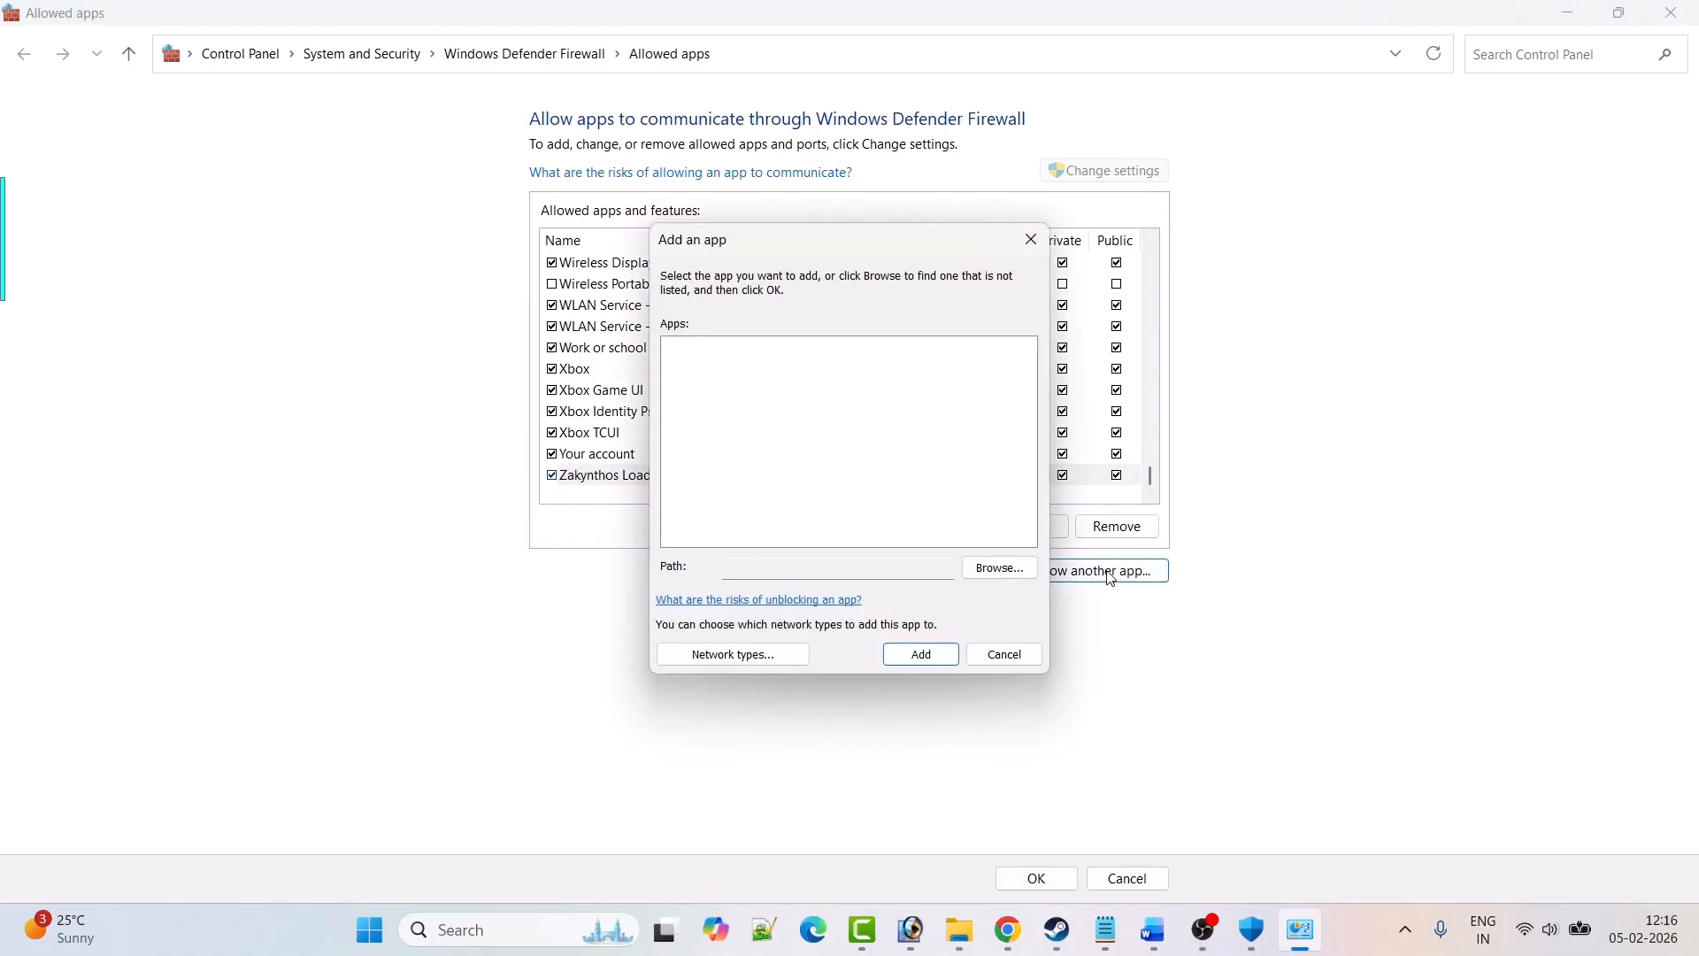
pyautogui.click(972, 564)
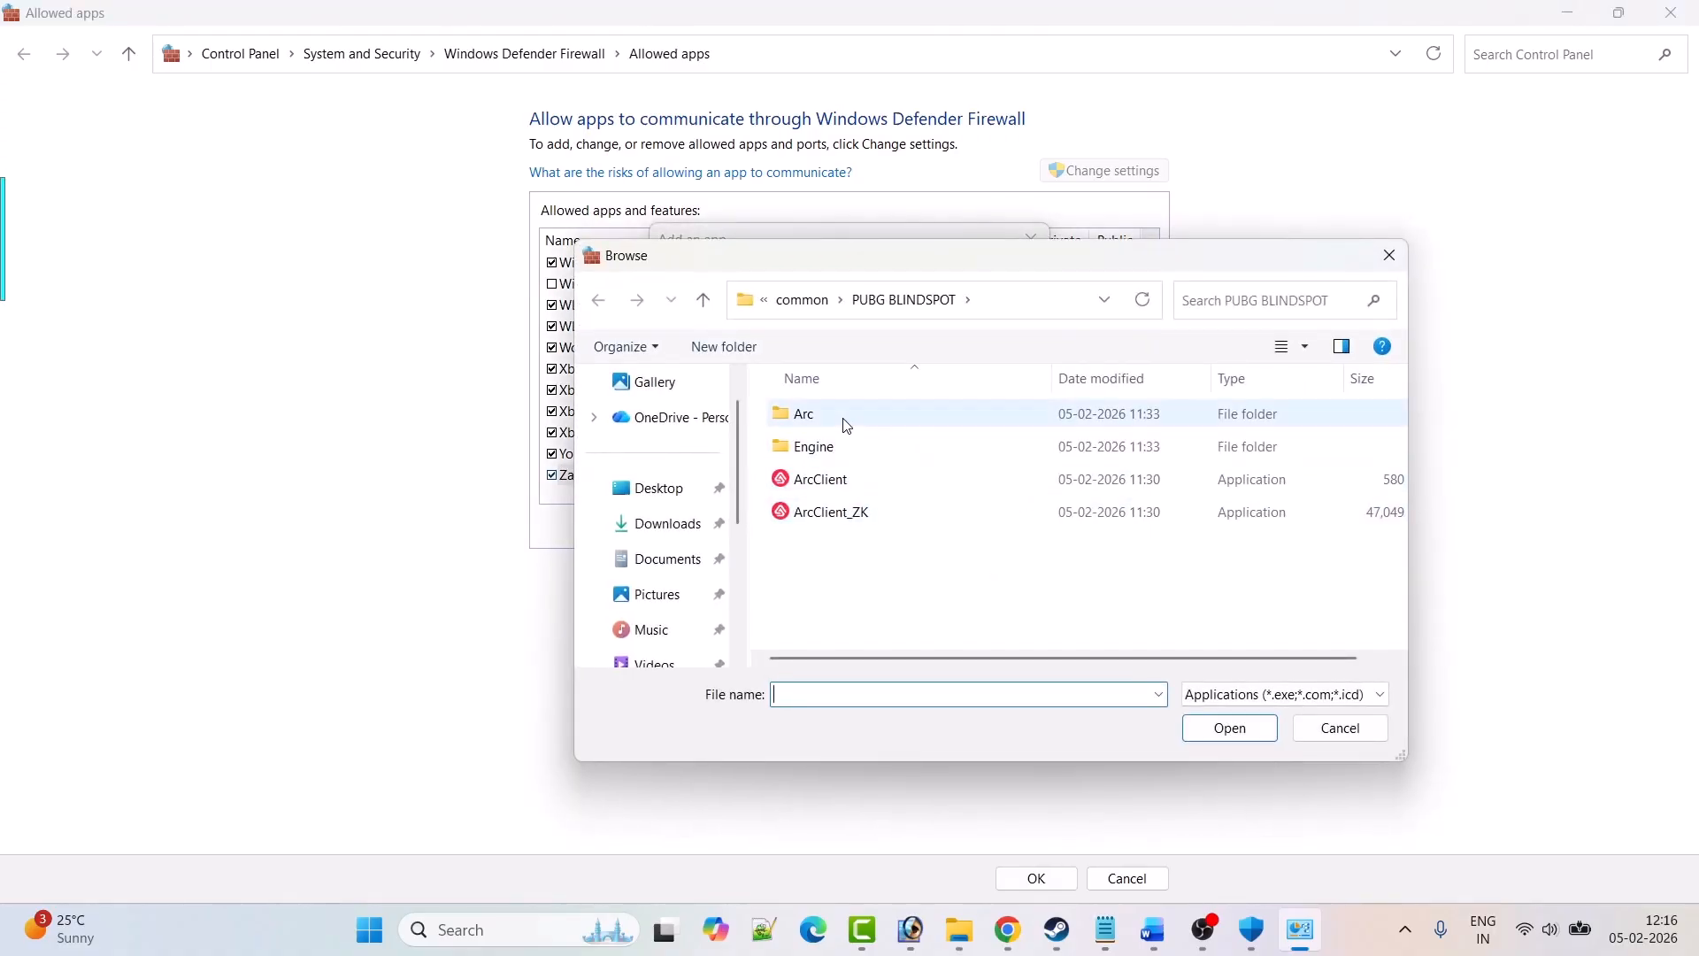
pyautogui.doubleClick(847, 425)
pyautogui.doubleClick(867, 428)
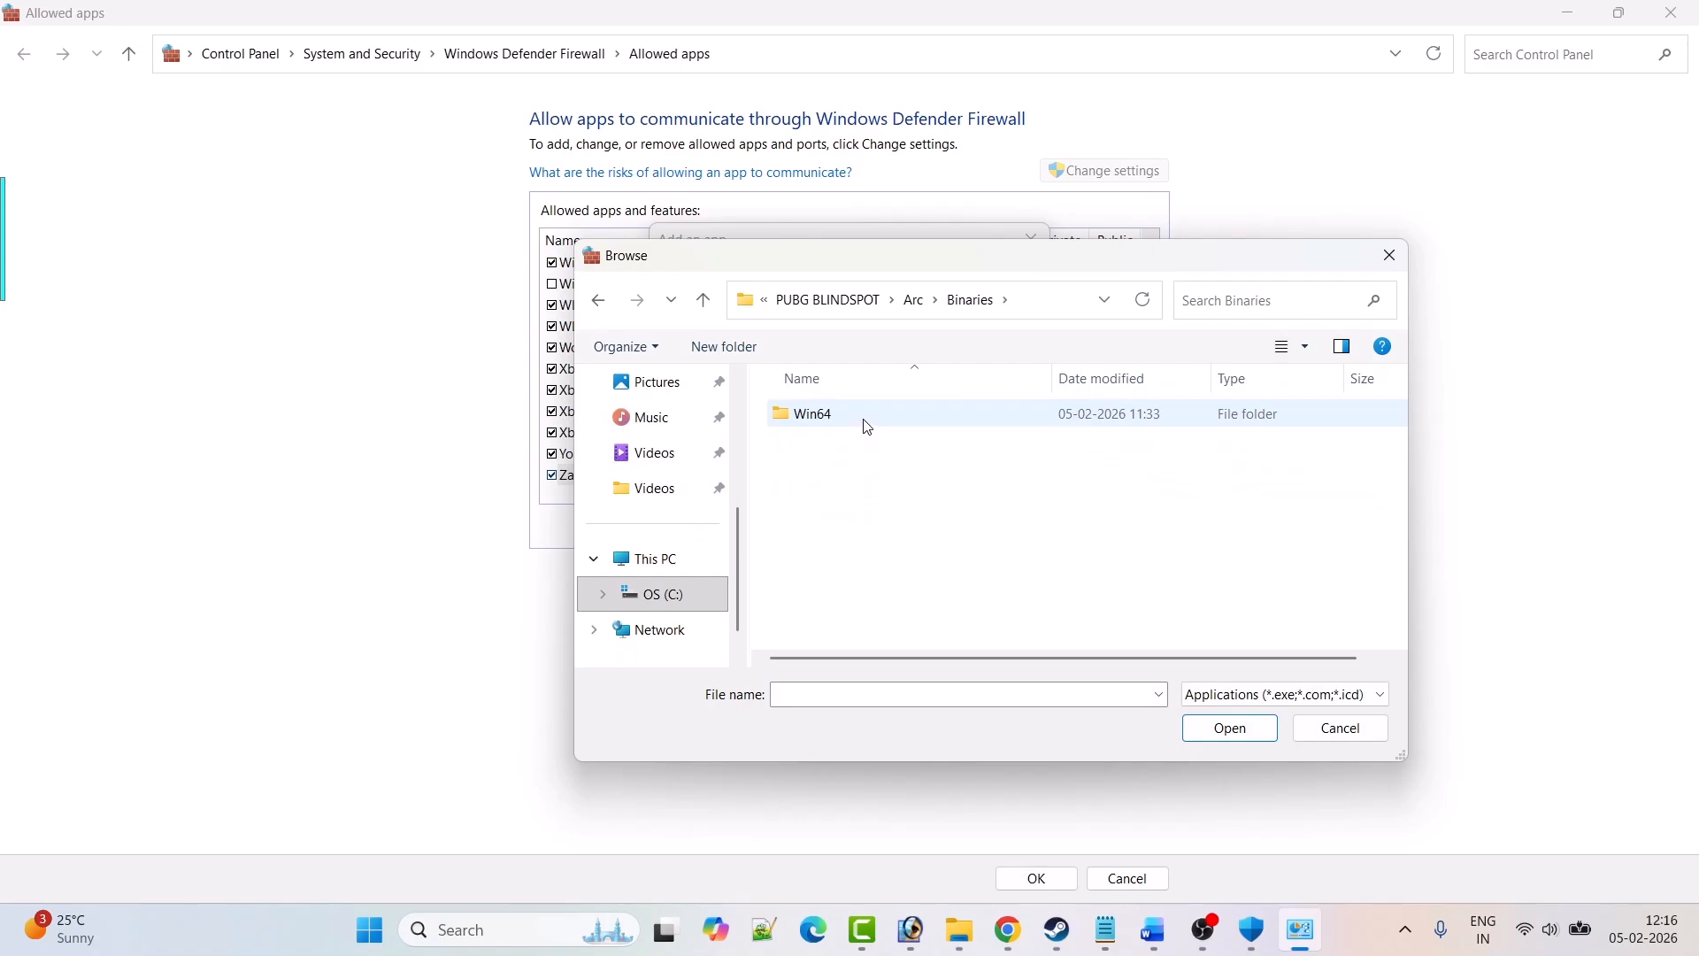
pyautogui.doubleClick(867, 427)
pyautogui.click(874, 488)
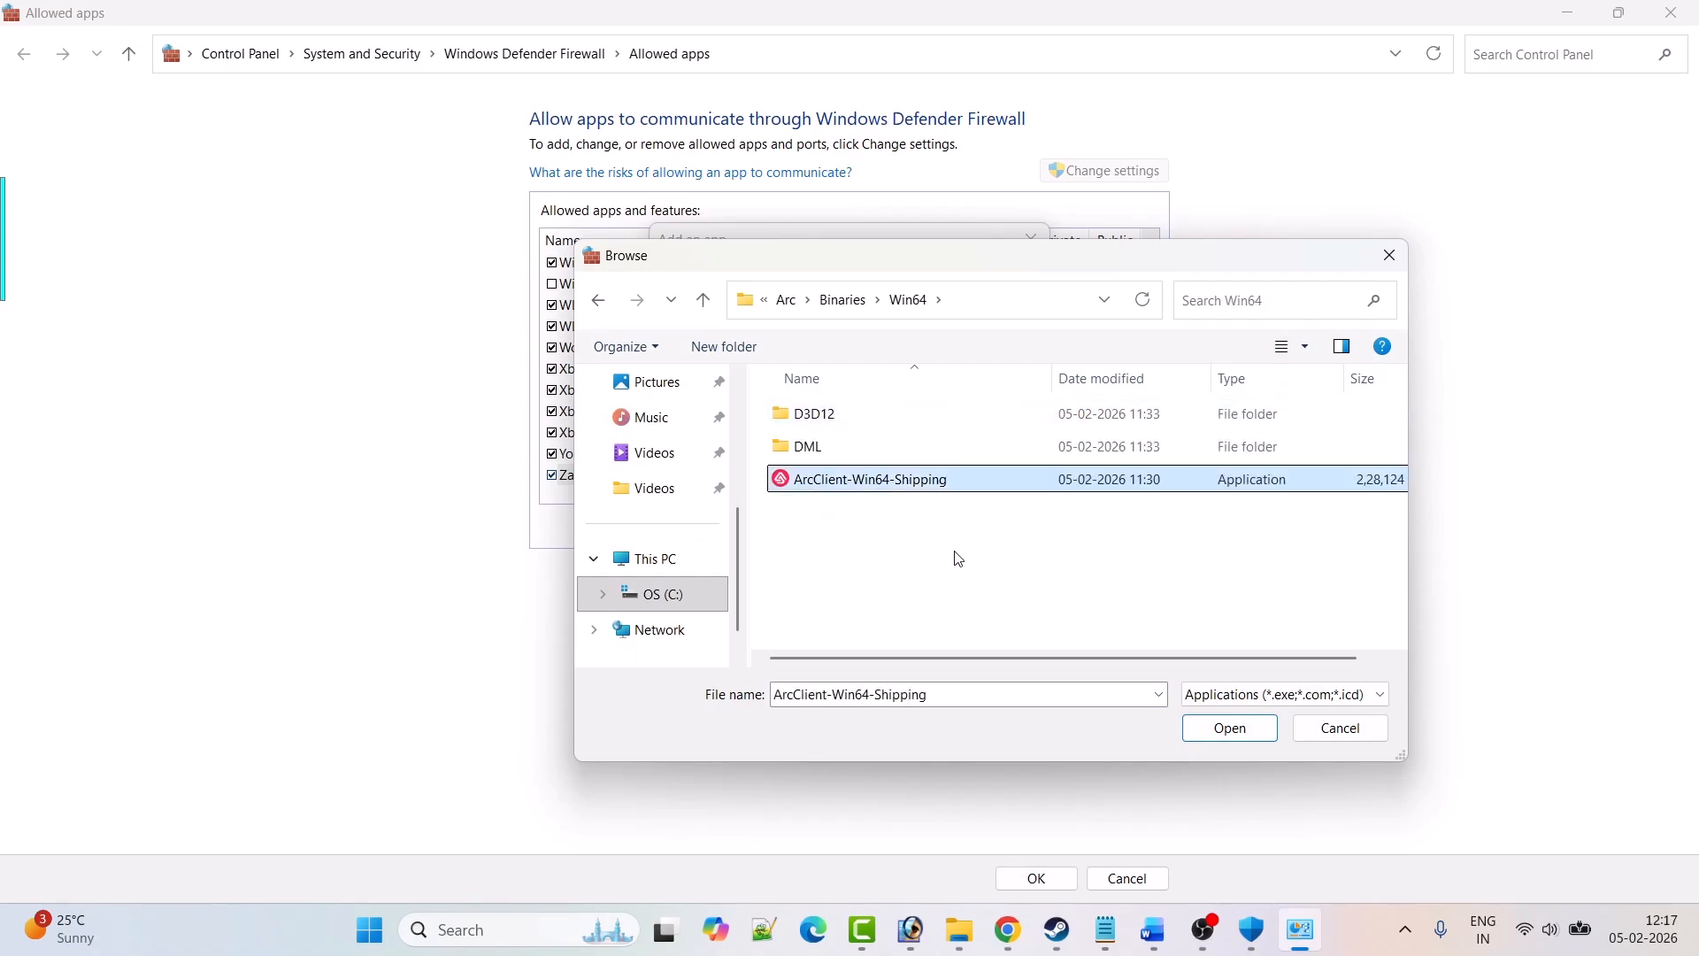
pyautogui.click(1225, 727)
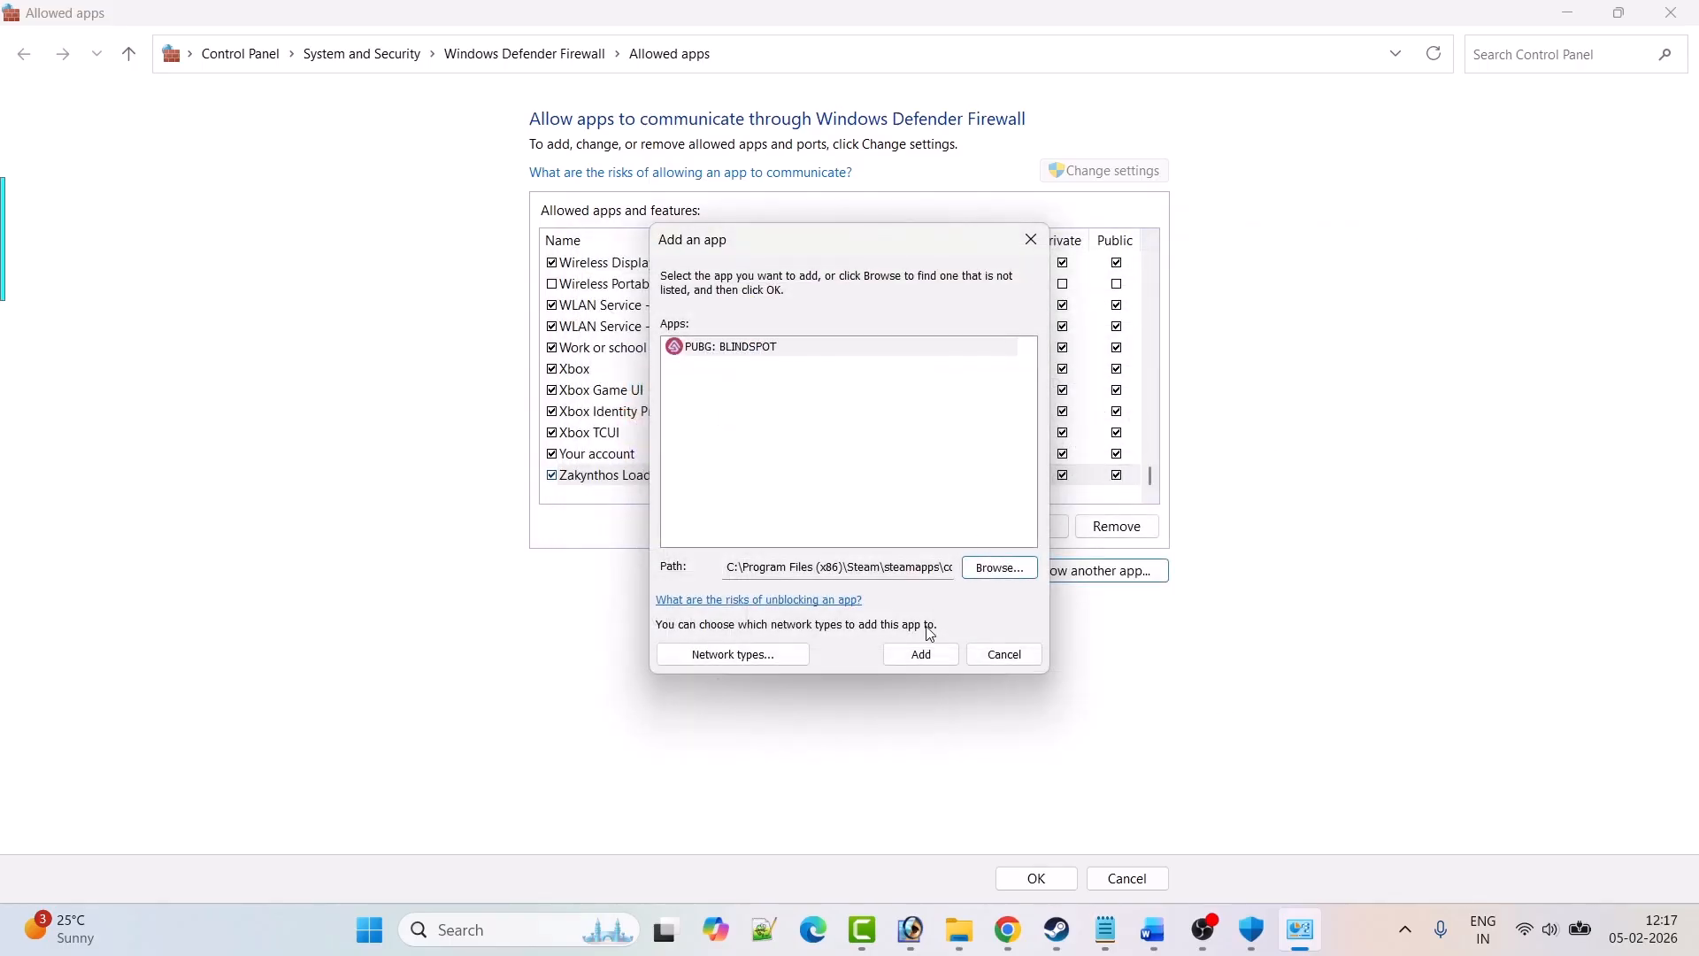
pyautogui.click(932, 655)
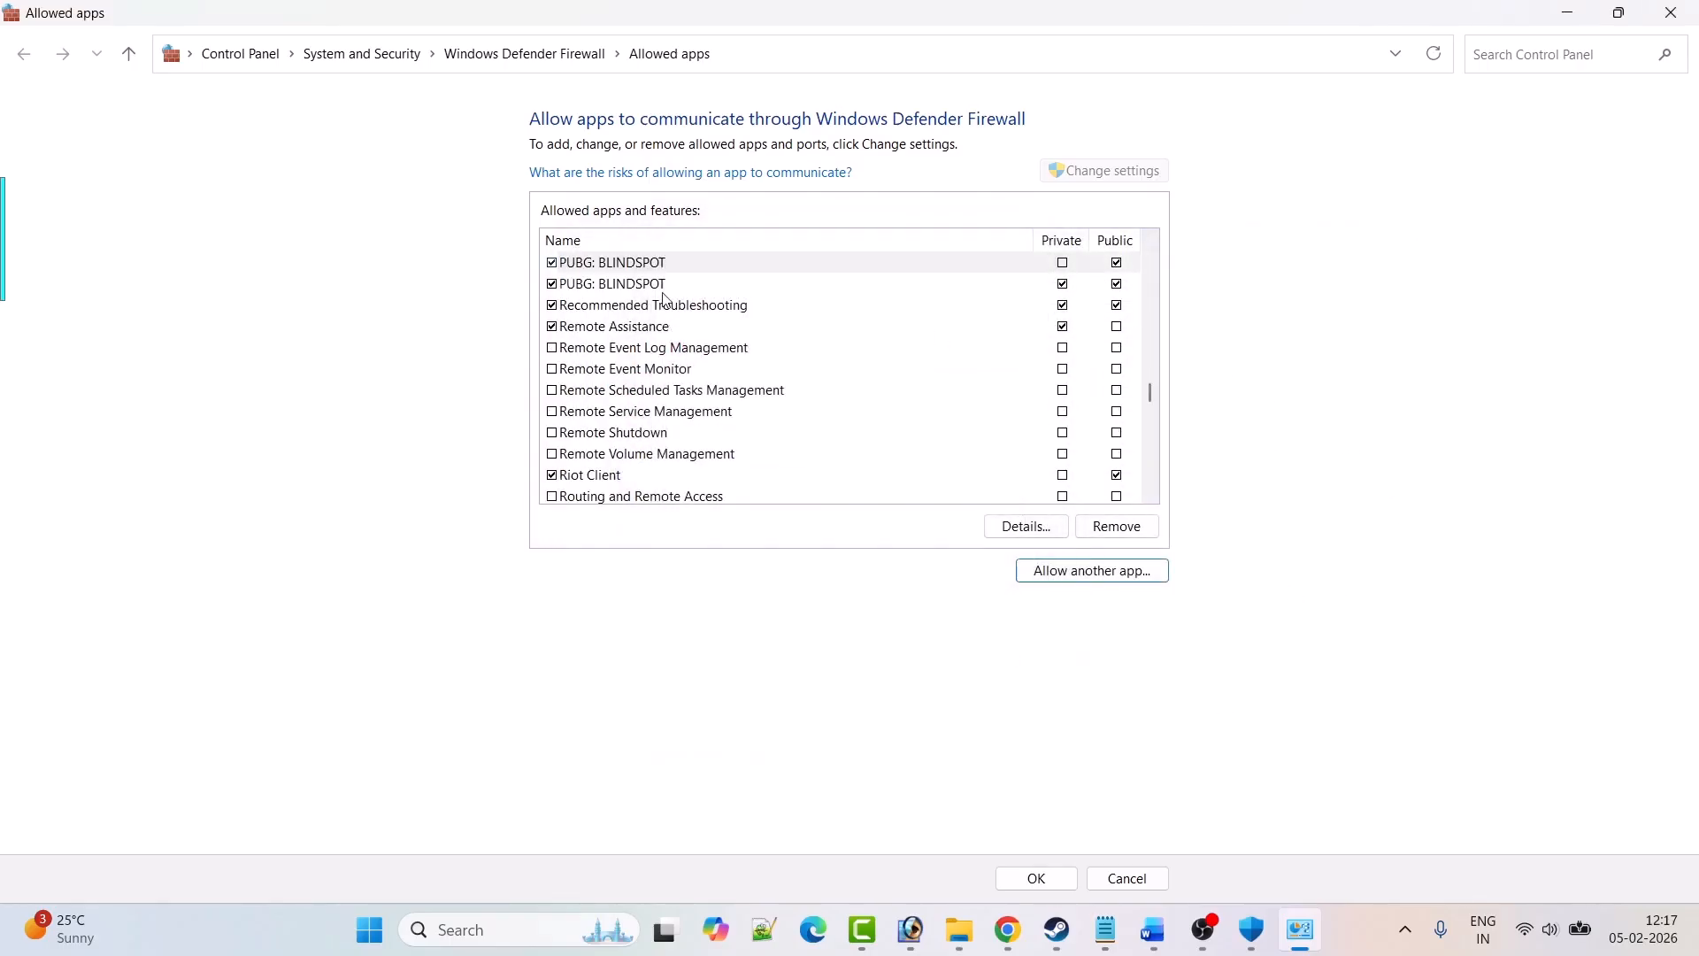
pyautogui.click(1063, 263)
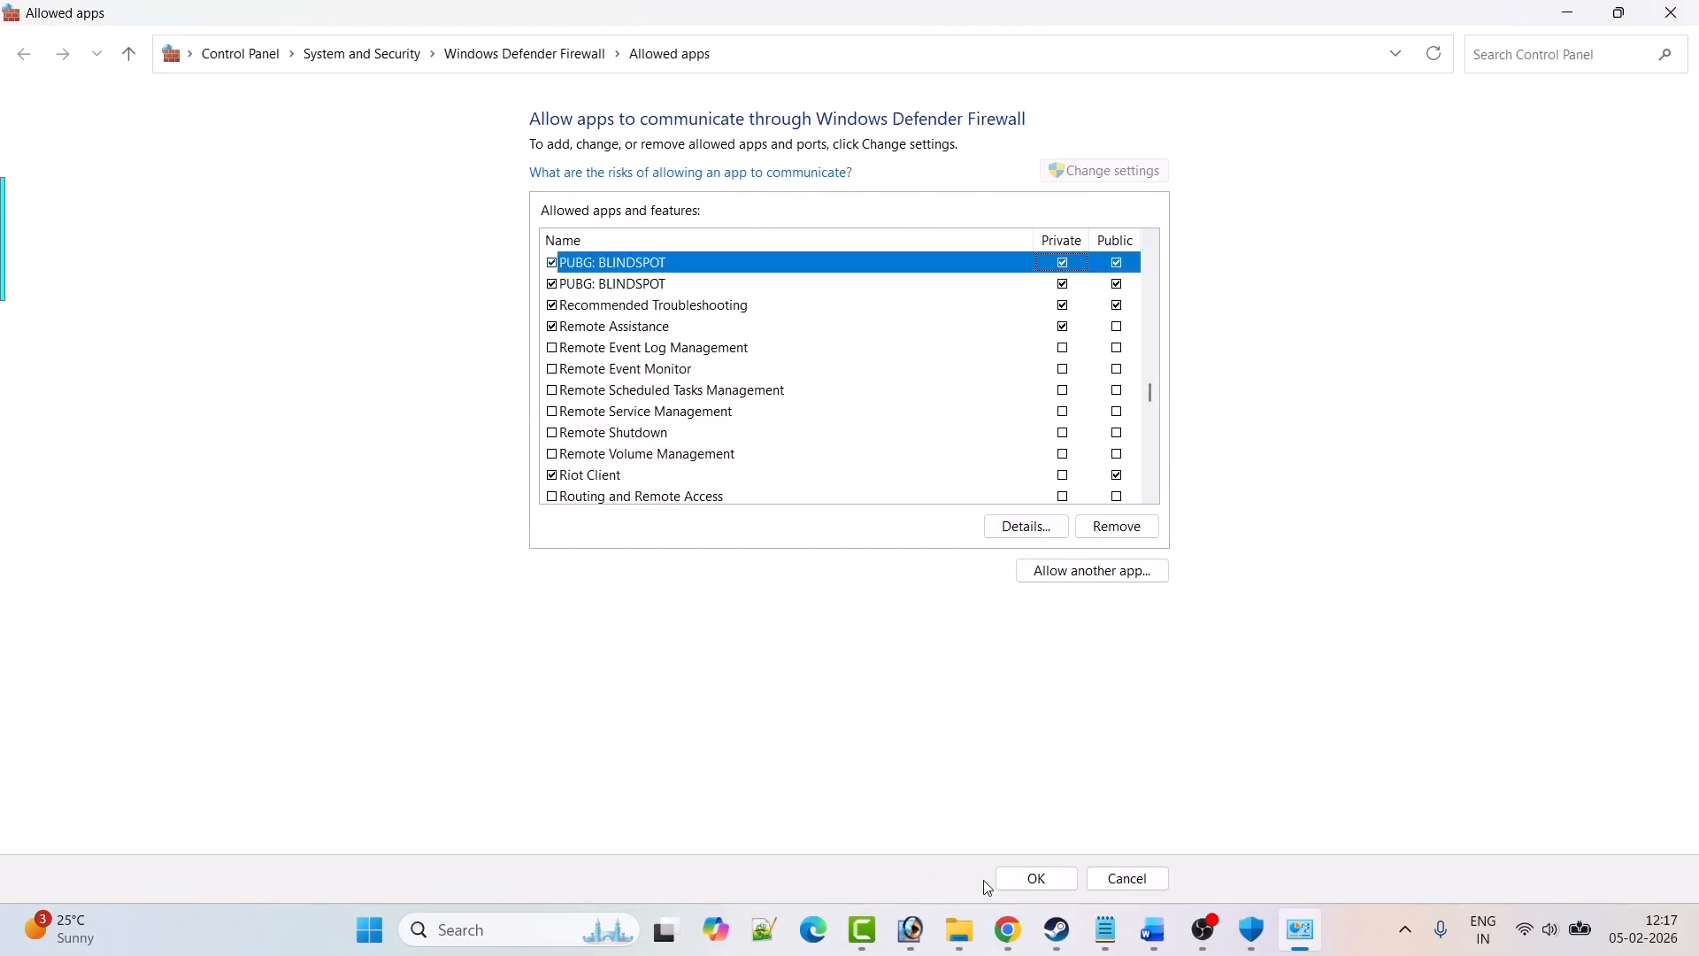
pyautogui.click(1027, 878)
# - Switch to the Word document and read the Fix 1 advice on third-party antivirus programs down to the Fix 2 heading
pyautogui.click(1091, 939)
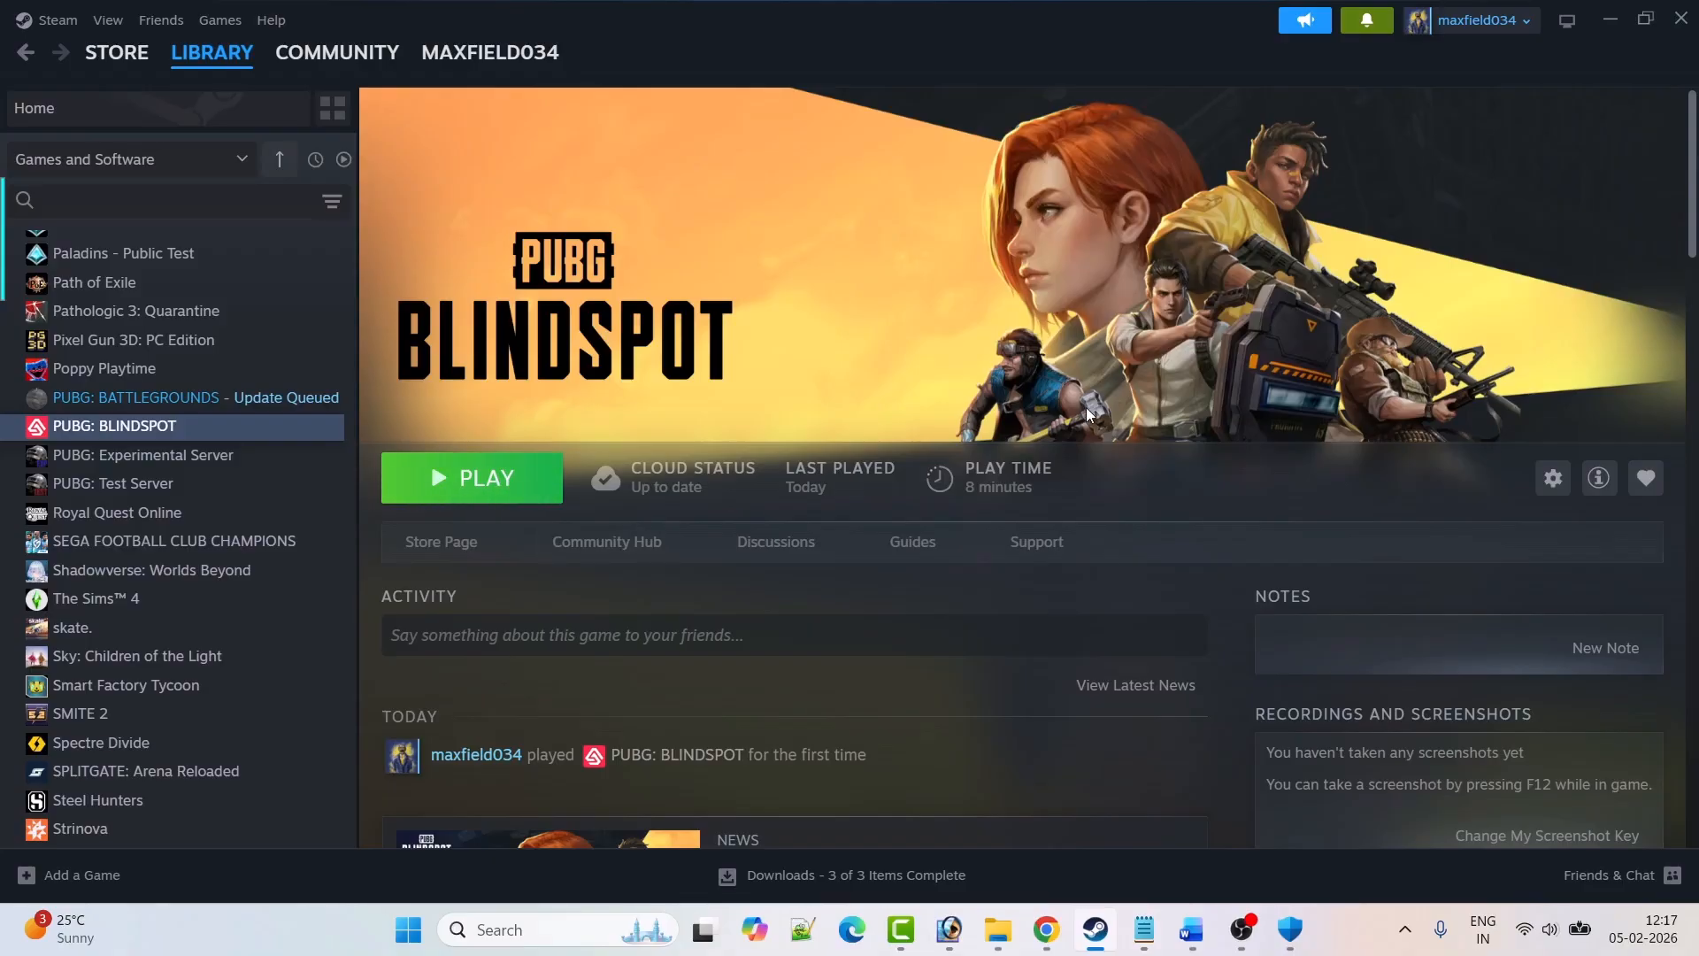
pyautogui.scroll(-2, 889, 580)
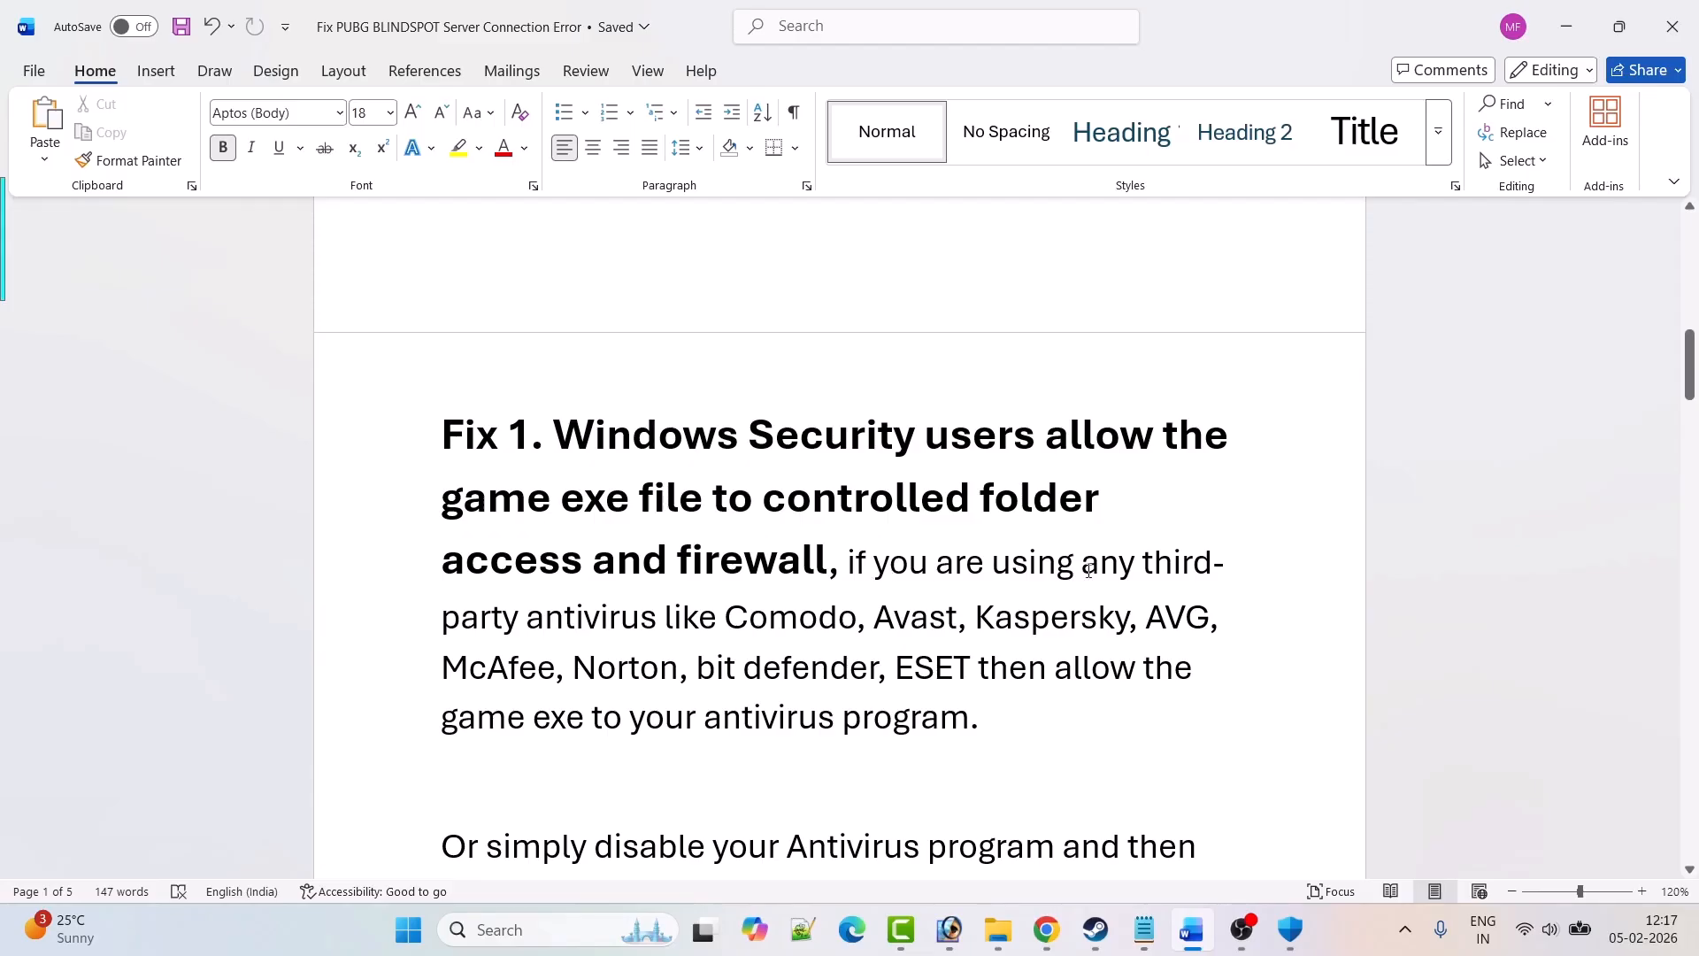
pyautogui.scroll(-1, 650, 612)
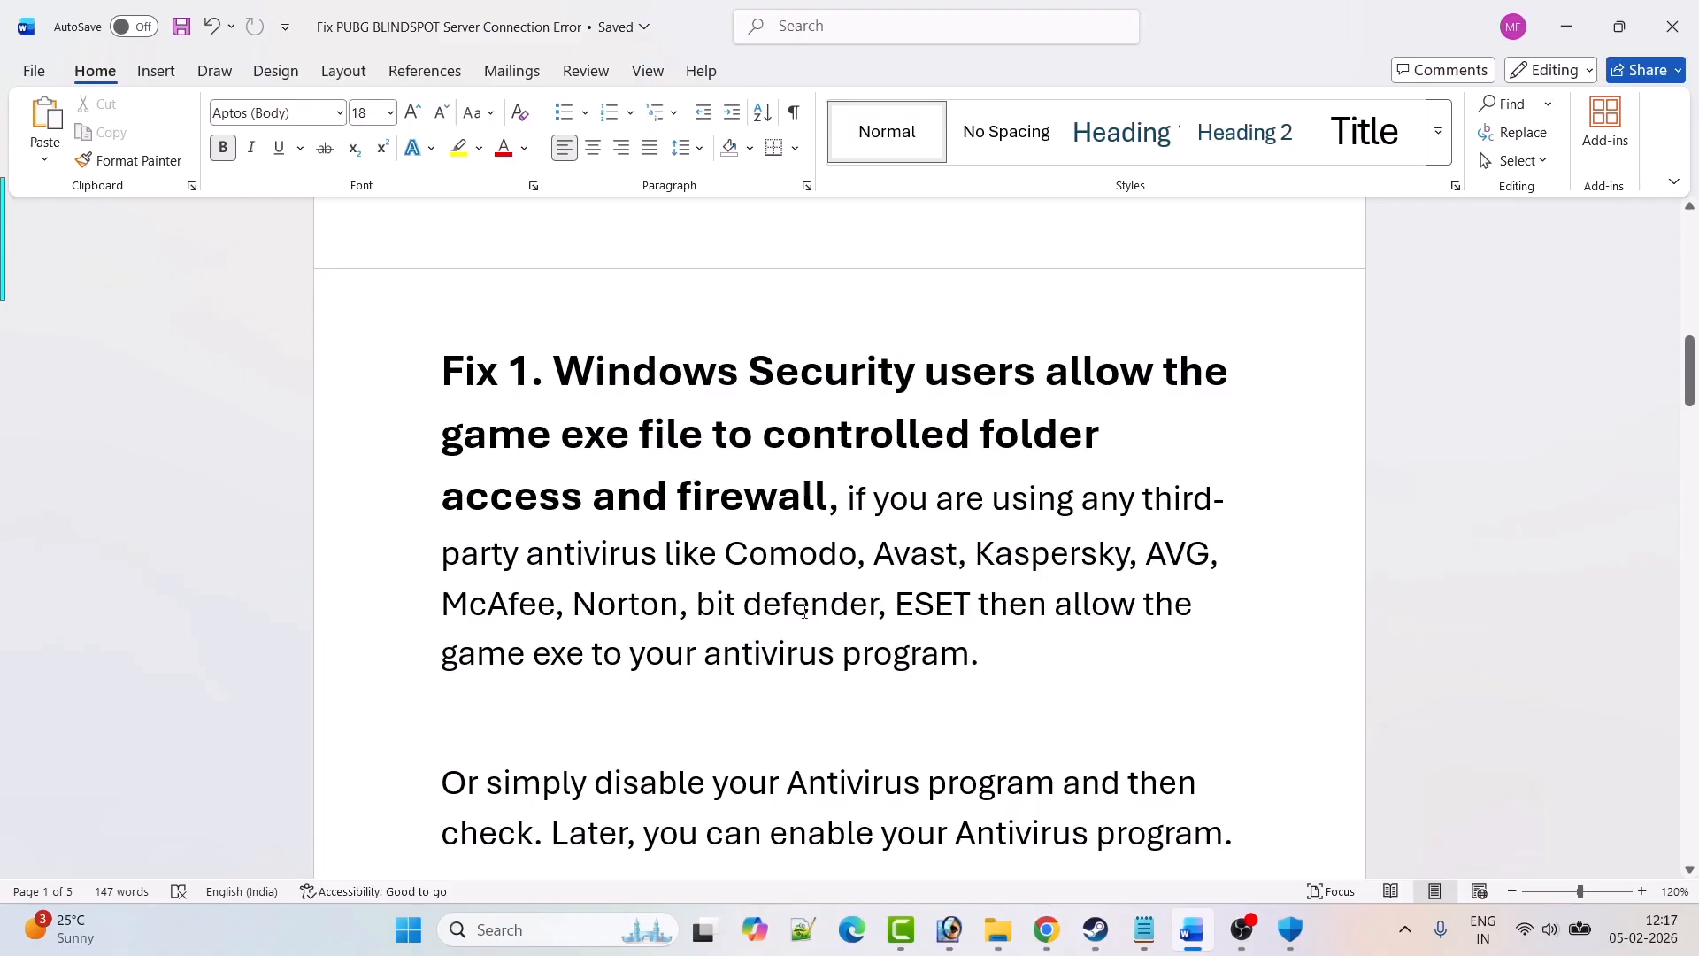
pyautogui.scroll(-2, 884, 575)
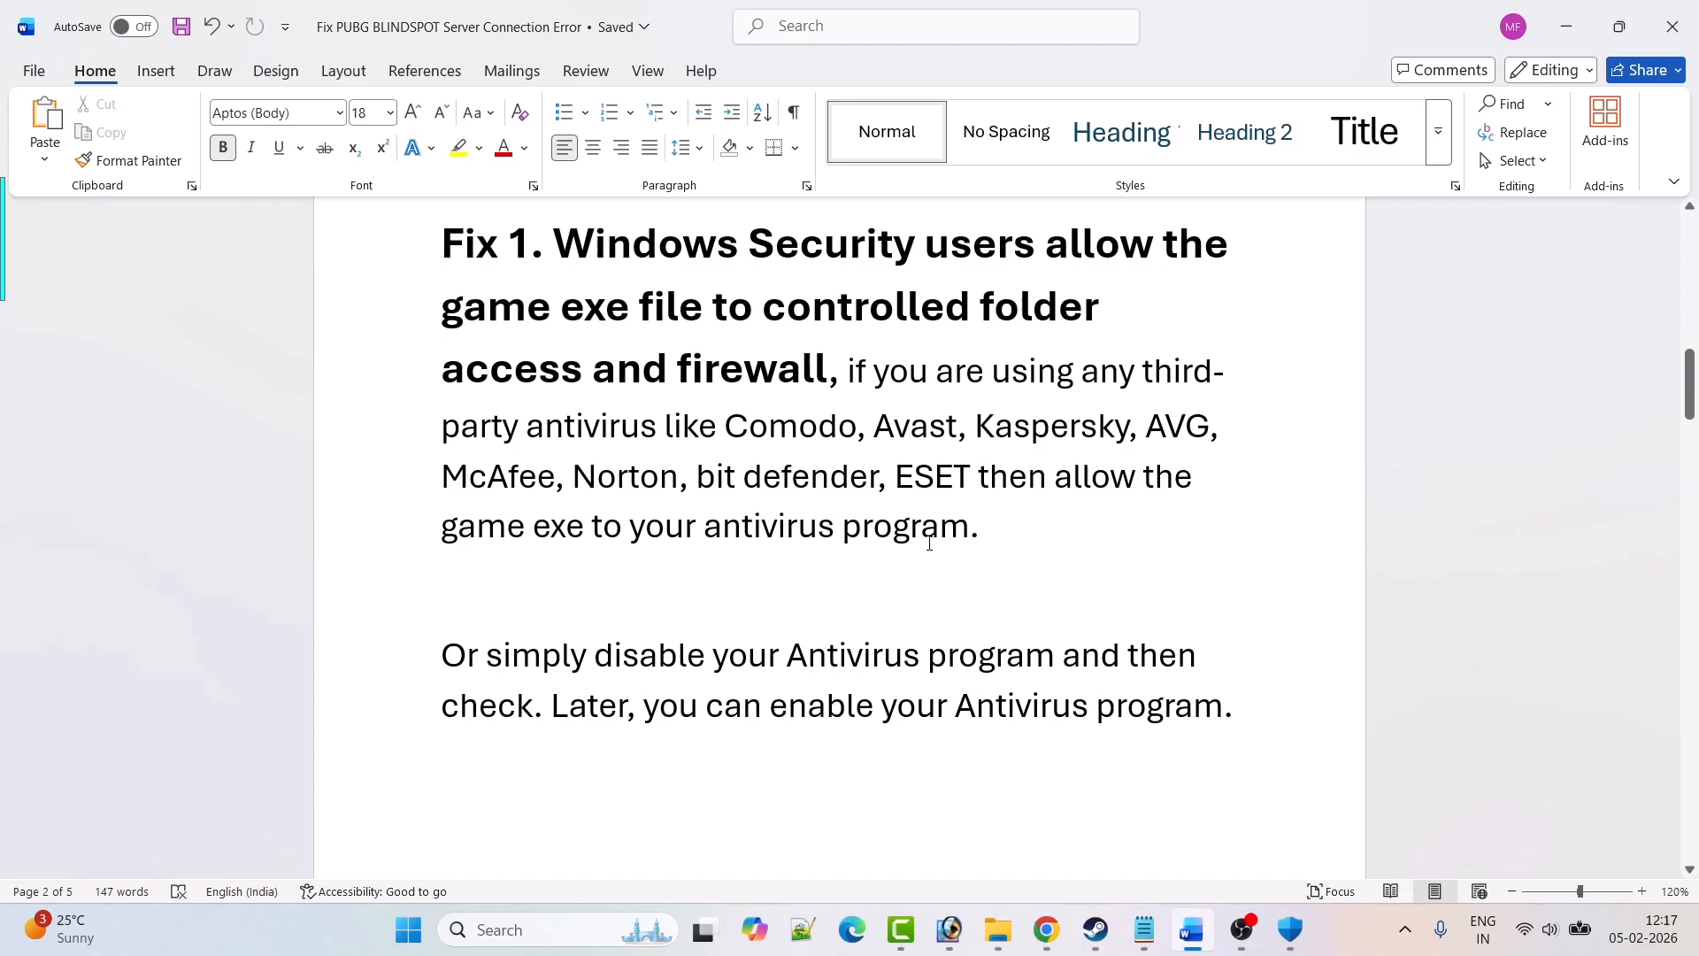
pyautogui.scroll(-1, 955, 541)
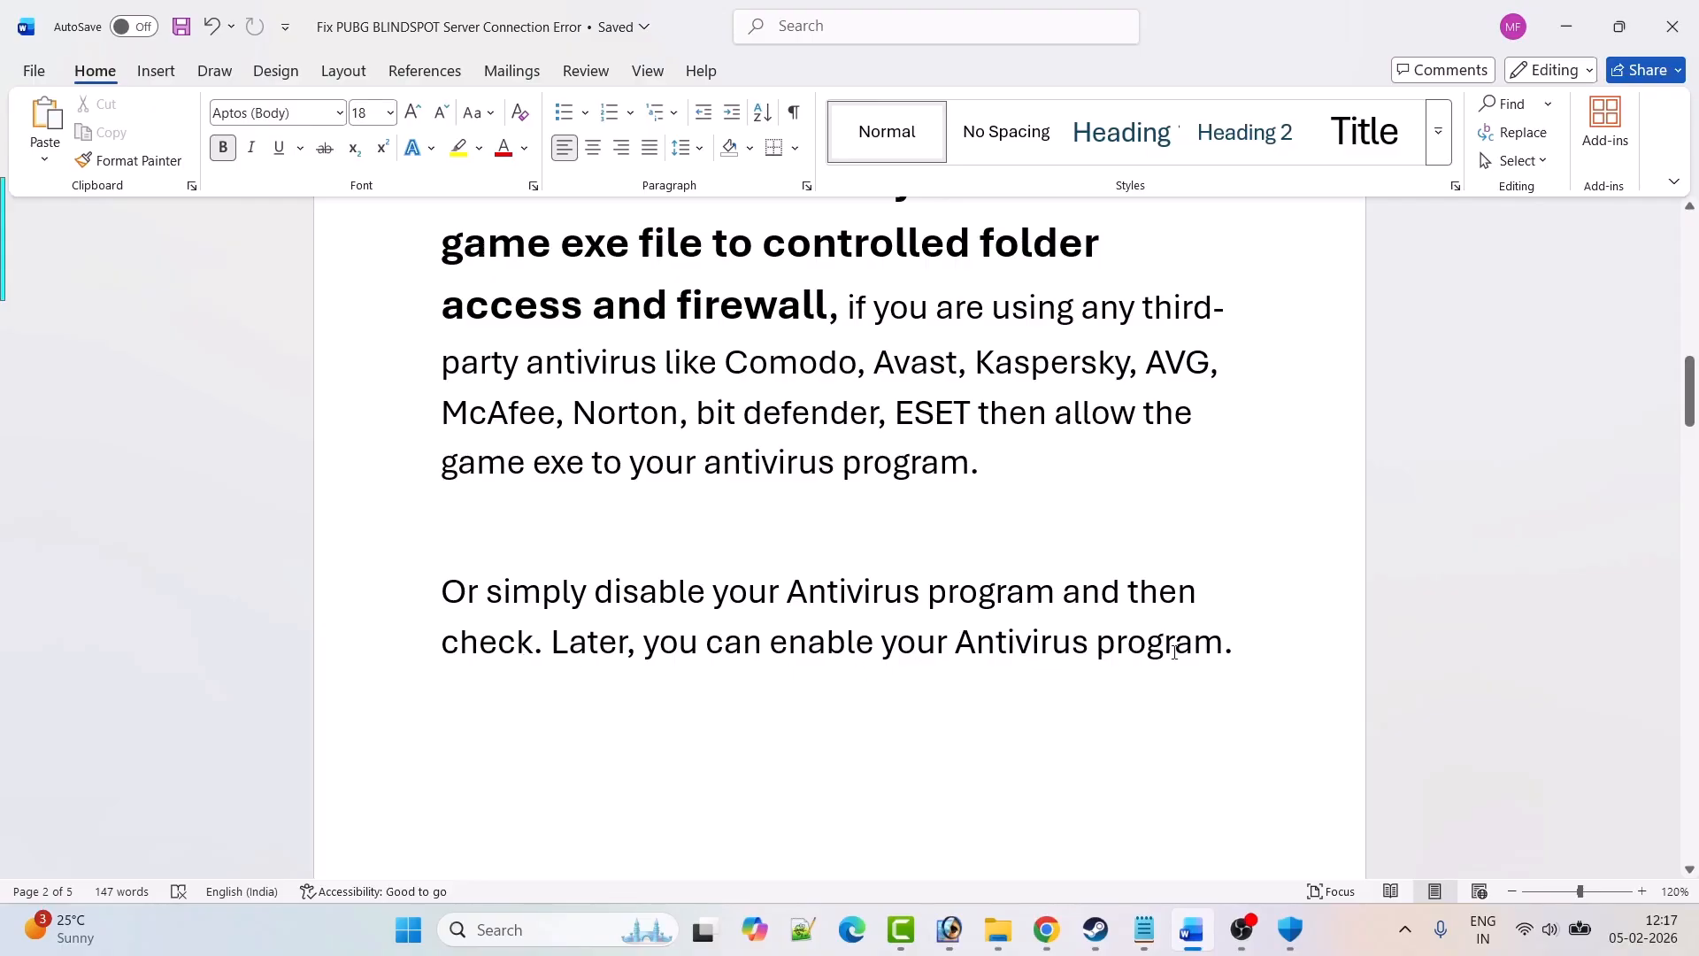
pyautogui.scroll(-10, 1174, 652)
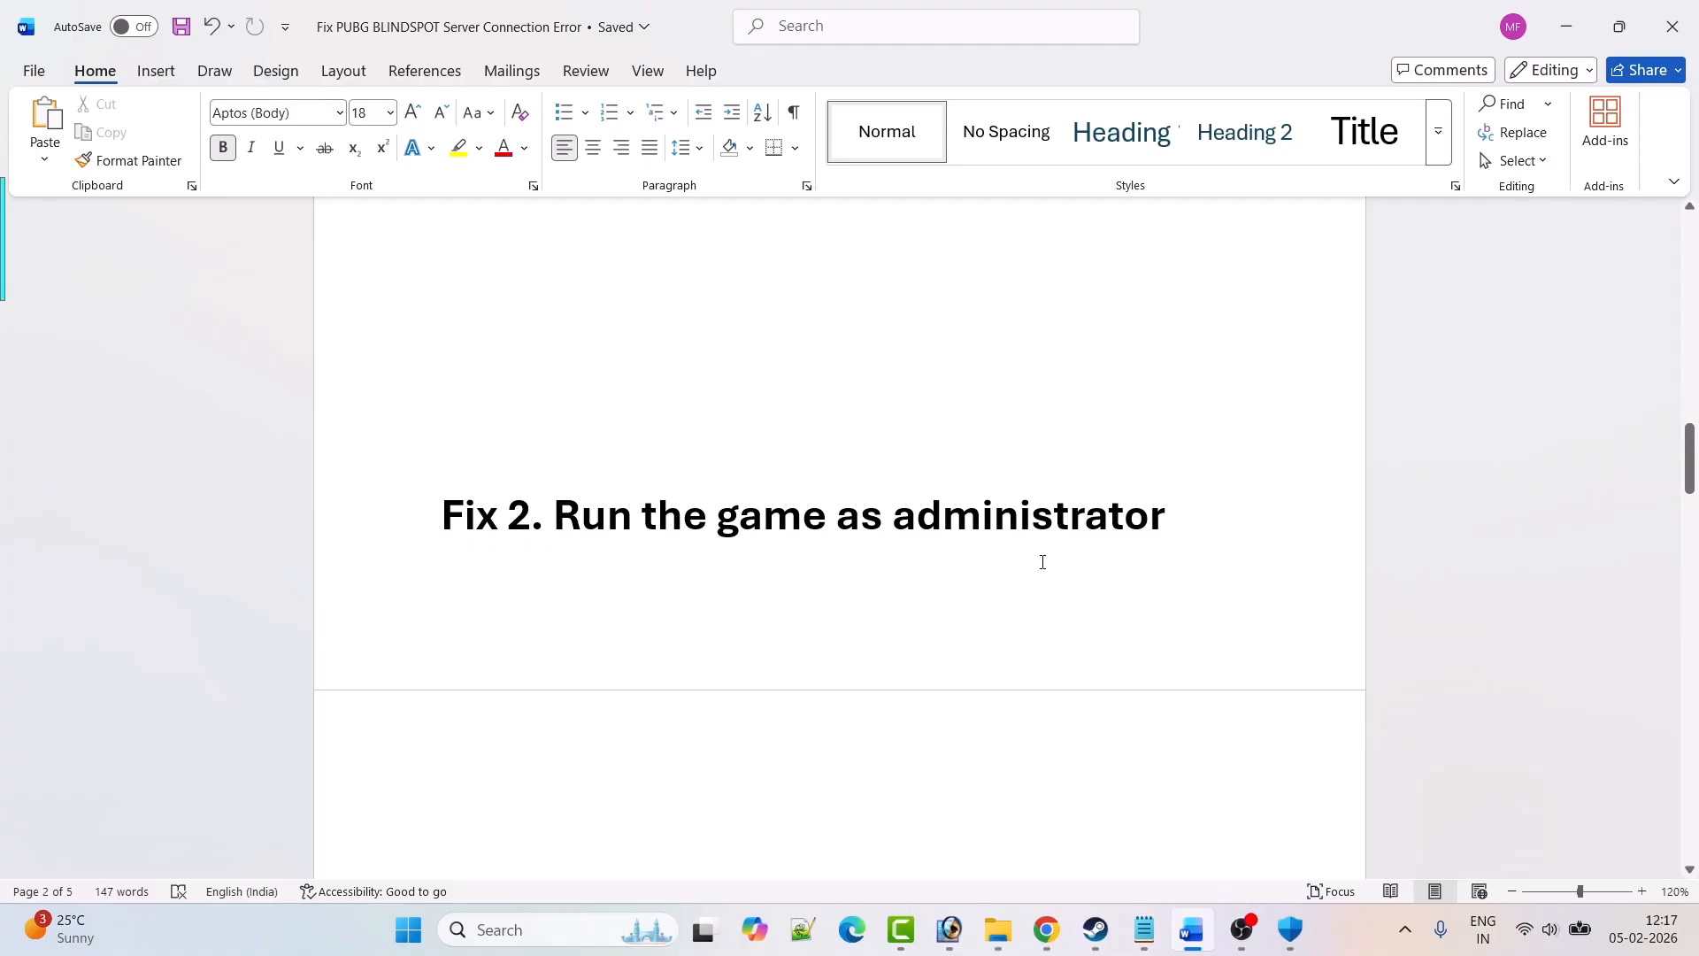
# - Switch to Steam and open the local files folder of PUBG: BLINDSPOT
pyautogui.click(1095, 930)
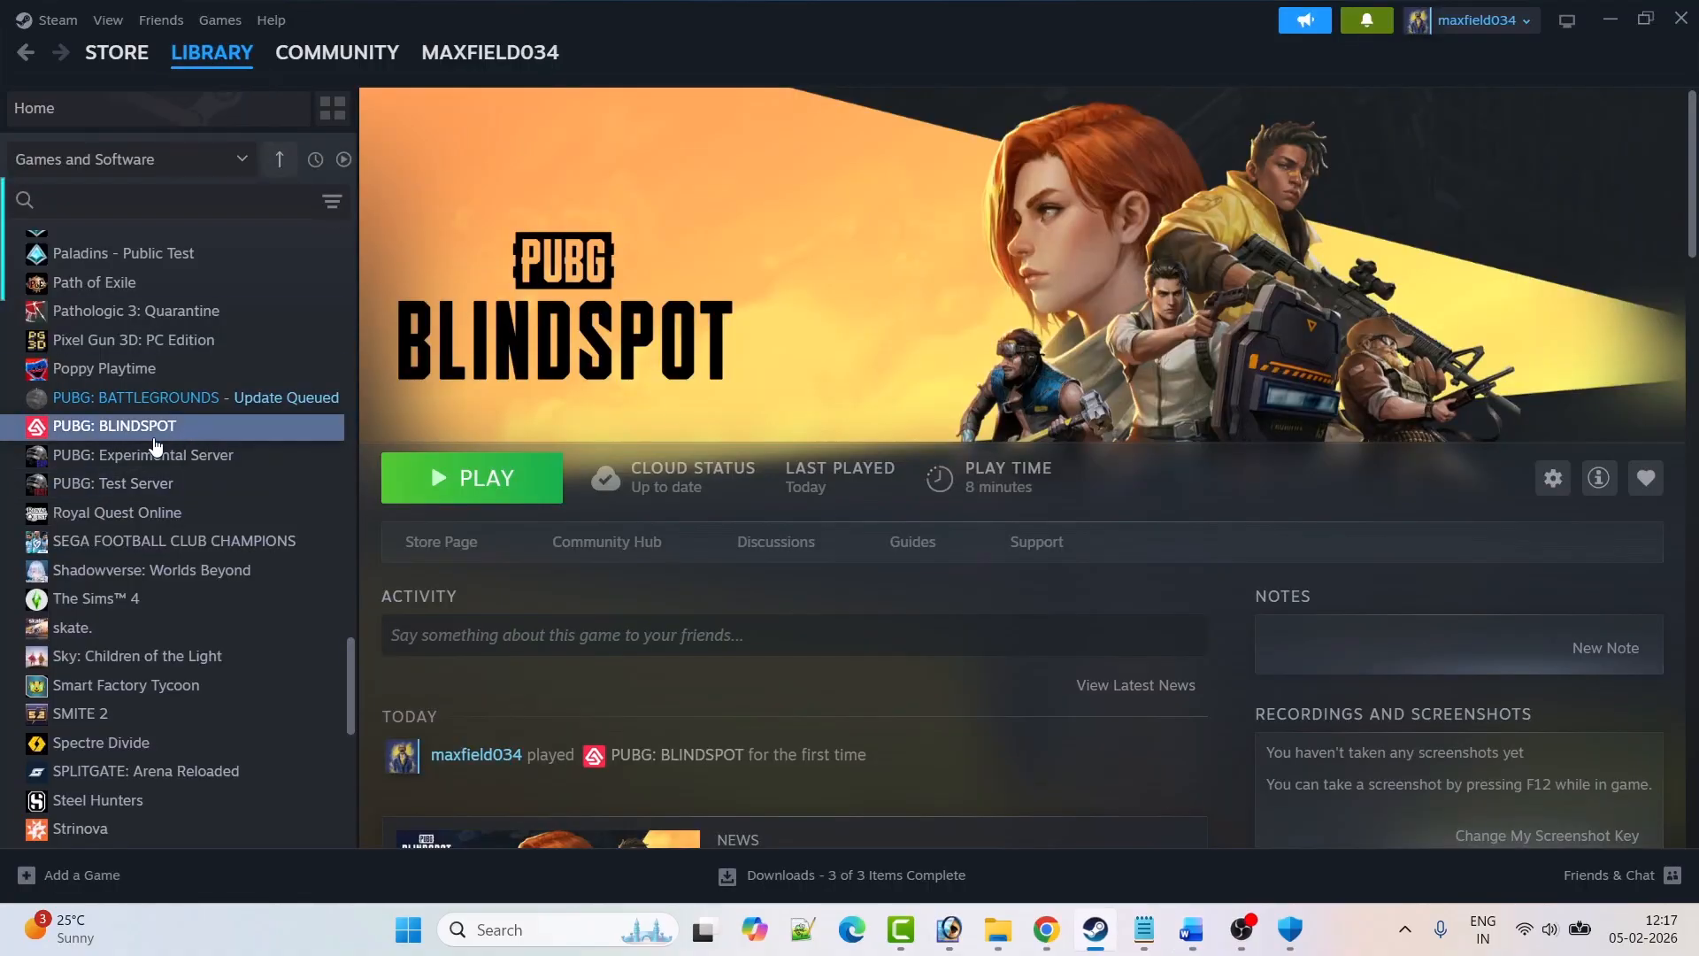
pyautogui.rightClick(187, 432)
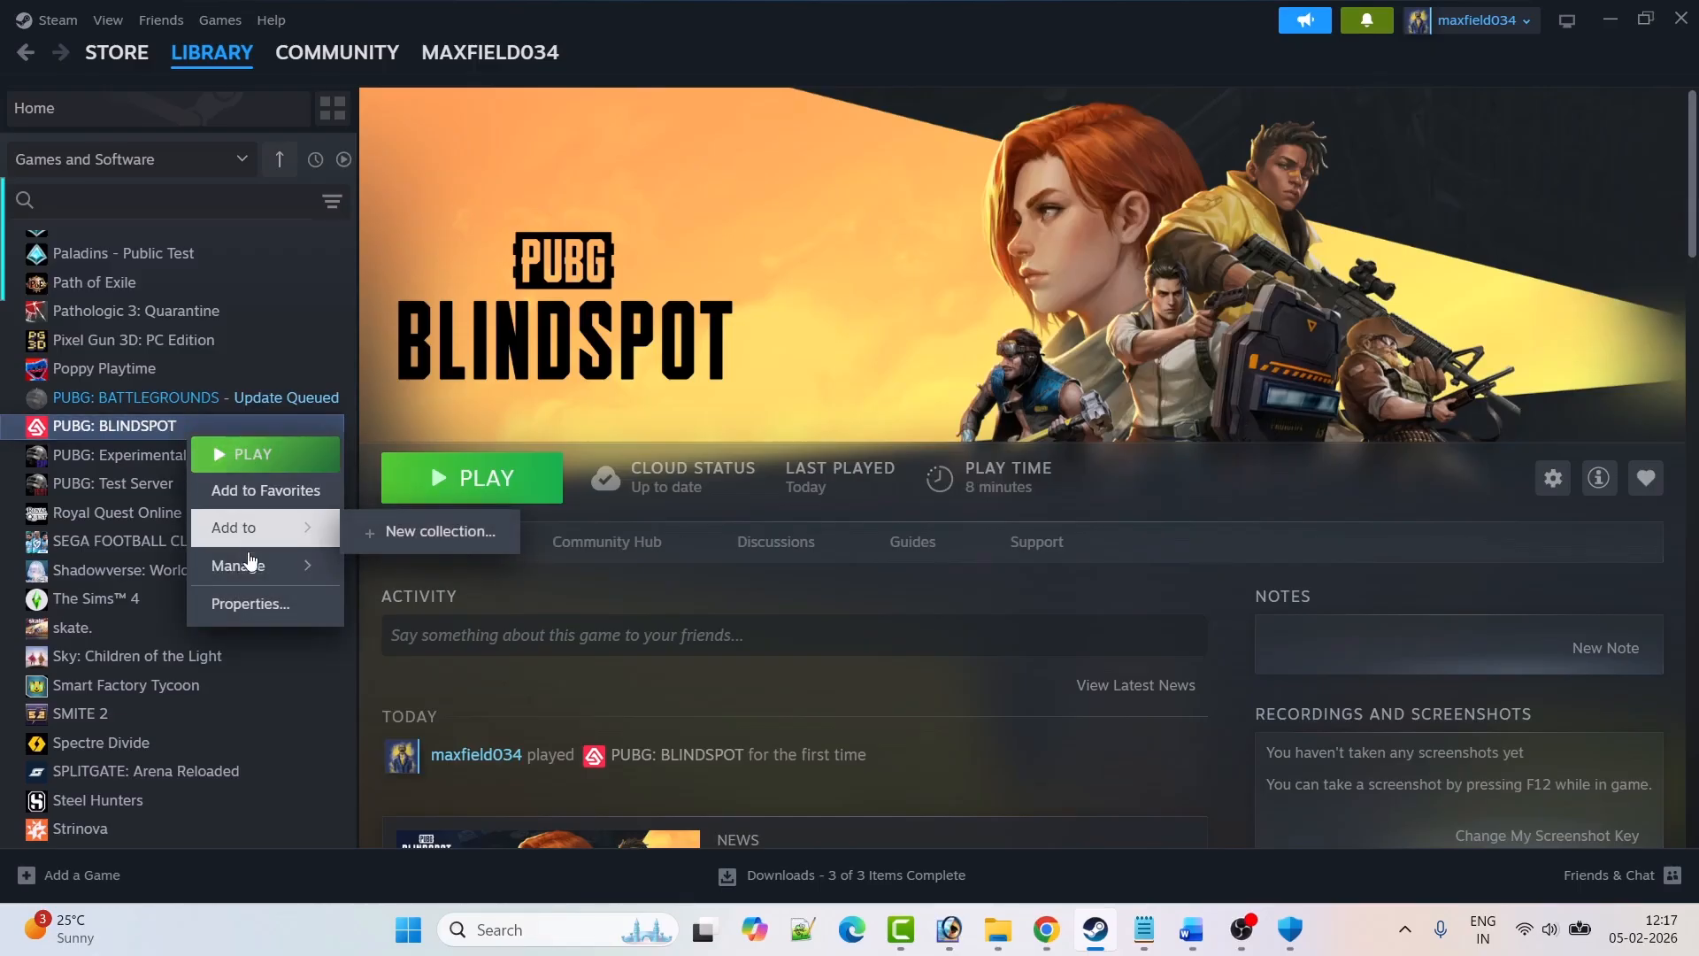
pyautogui.moveTo(252, 566)
pyautogui.click(439, 603)
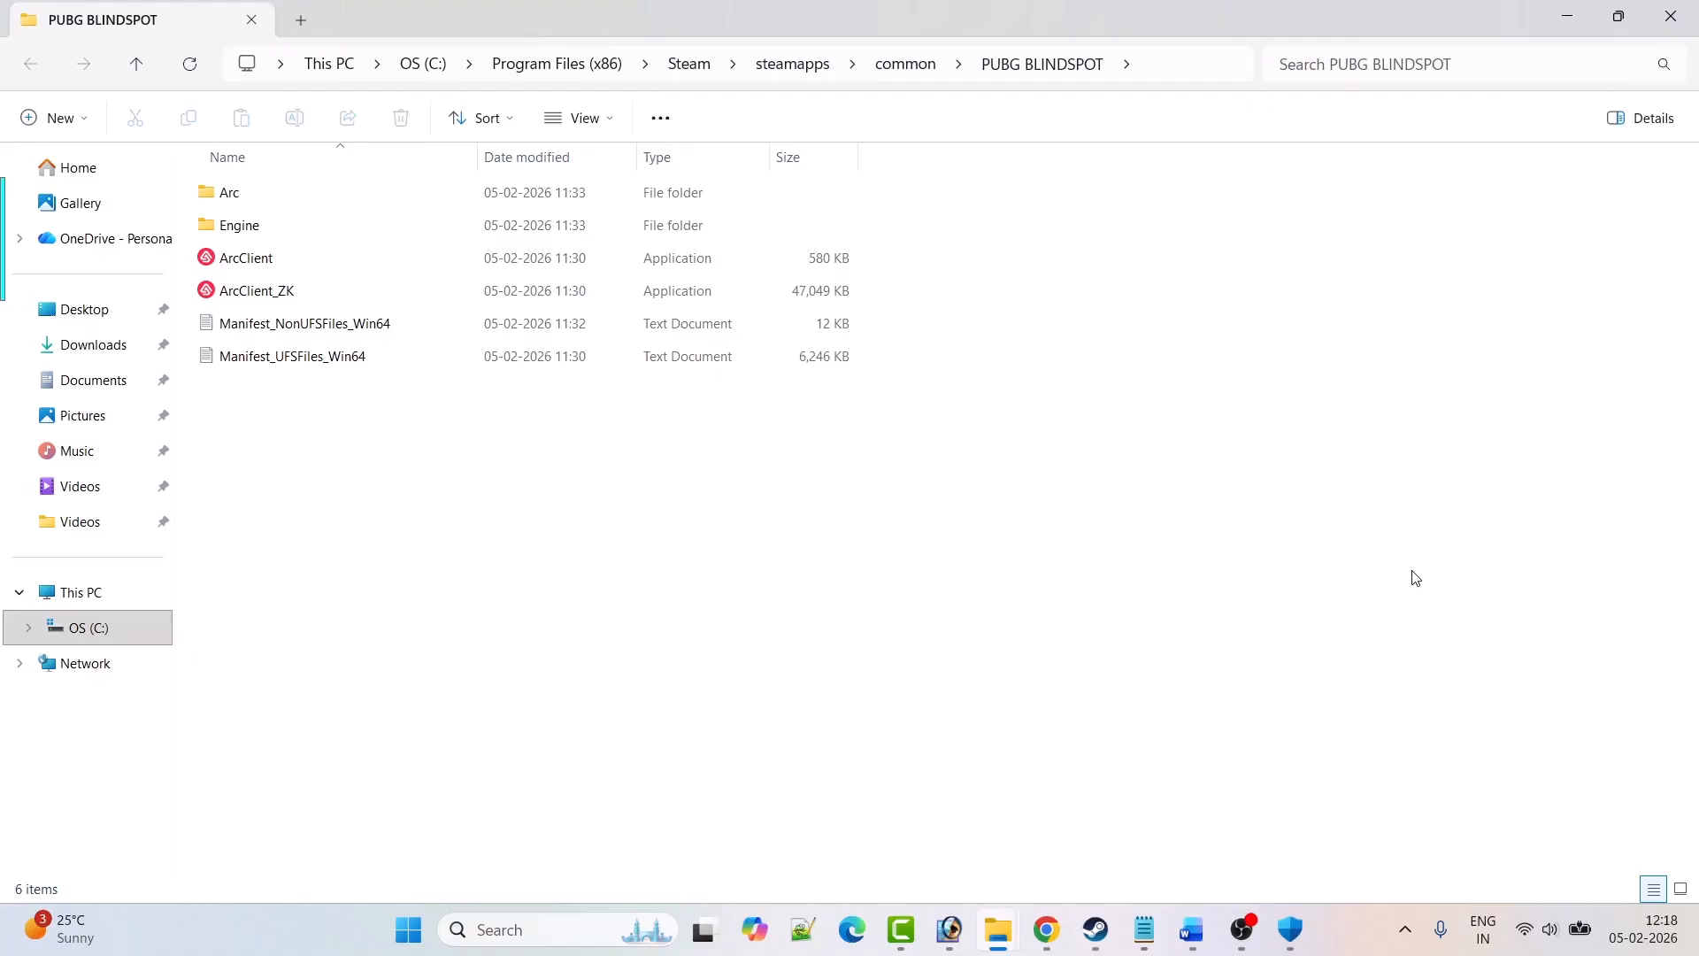
# - Check ArcClient_ZK's available actions for the Run as administrator option without starting the program
pyautogui.click(272, 302)
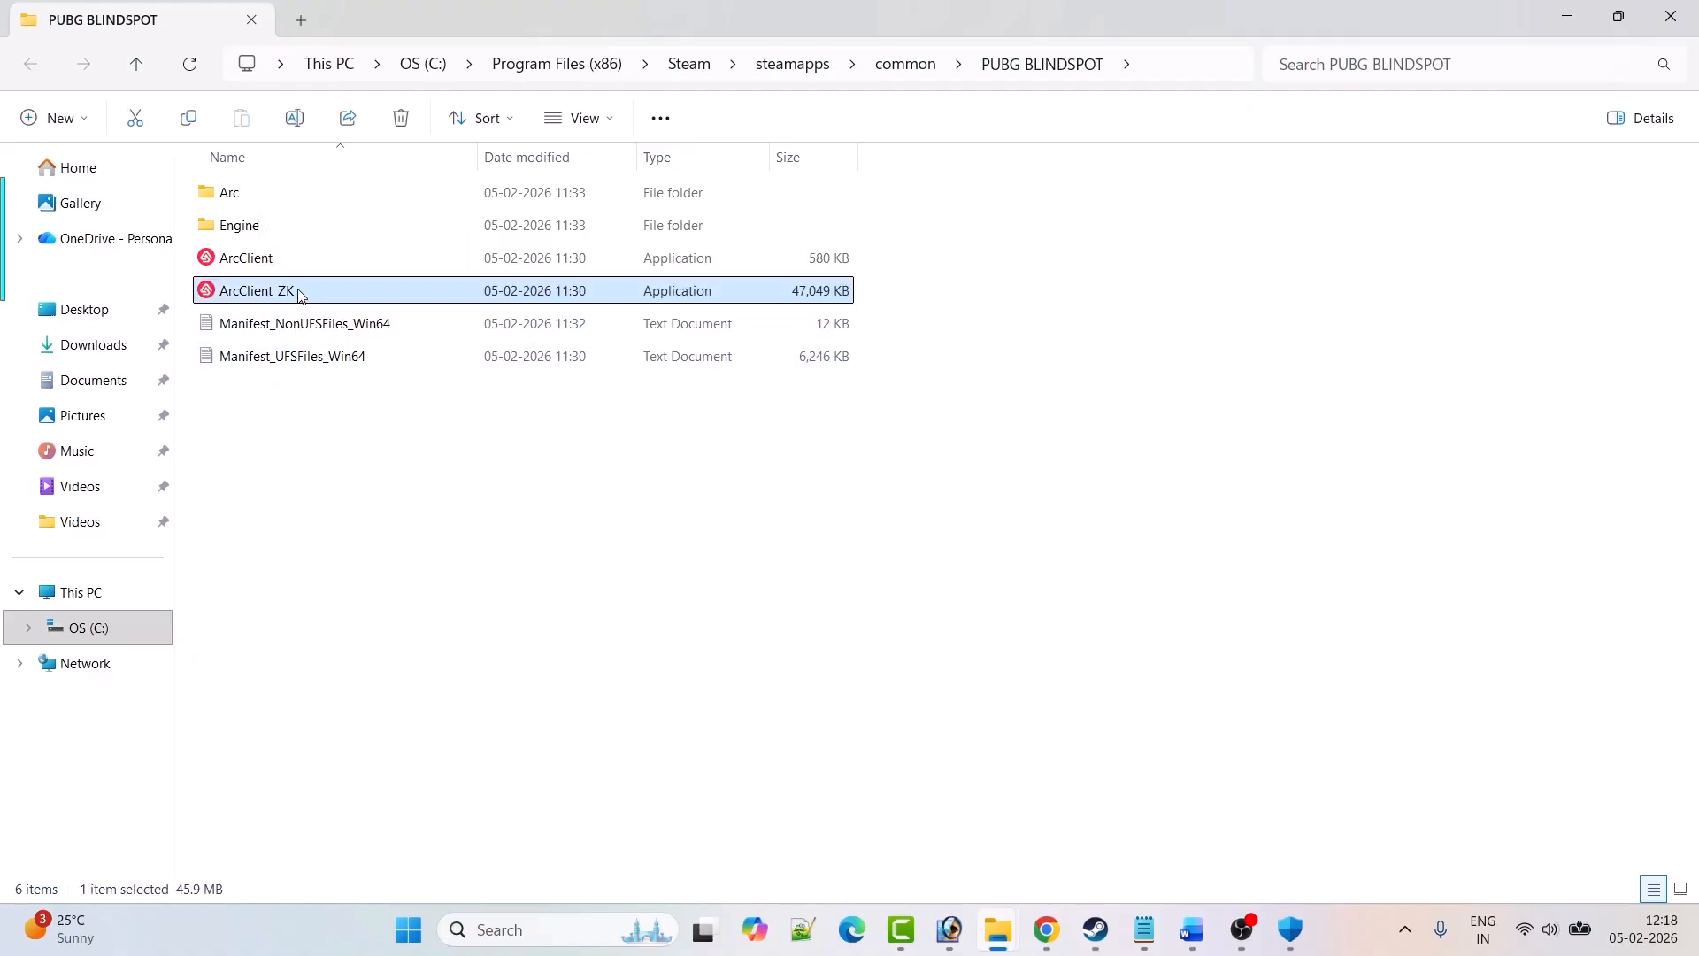
pyautogui.rightClick(297, 299)
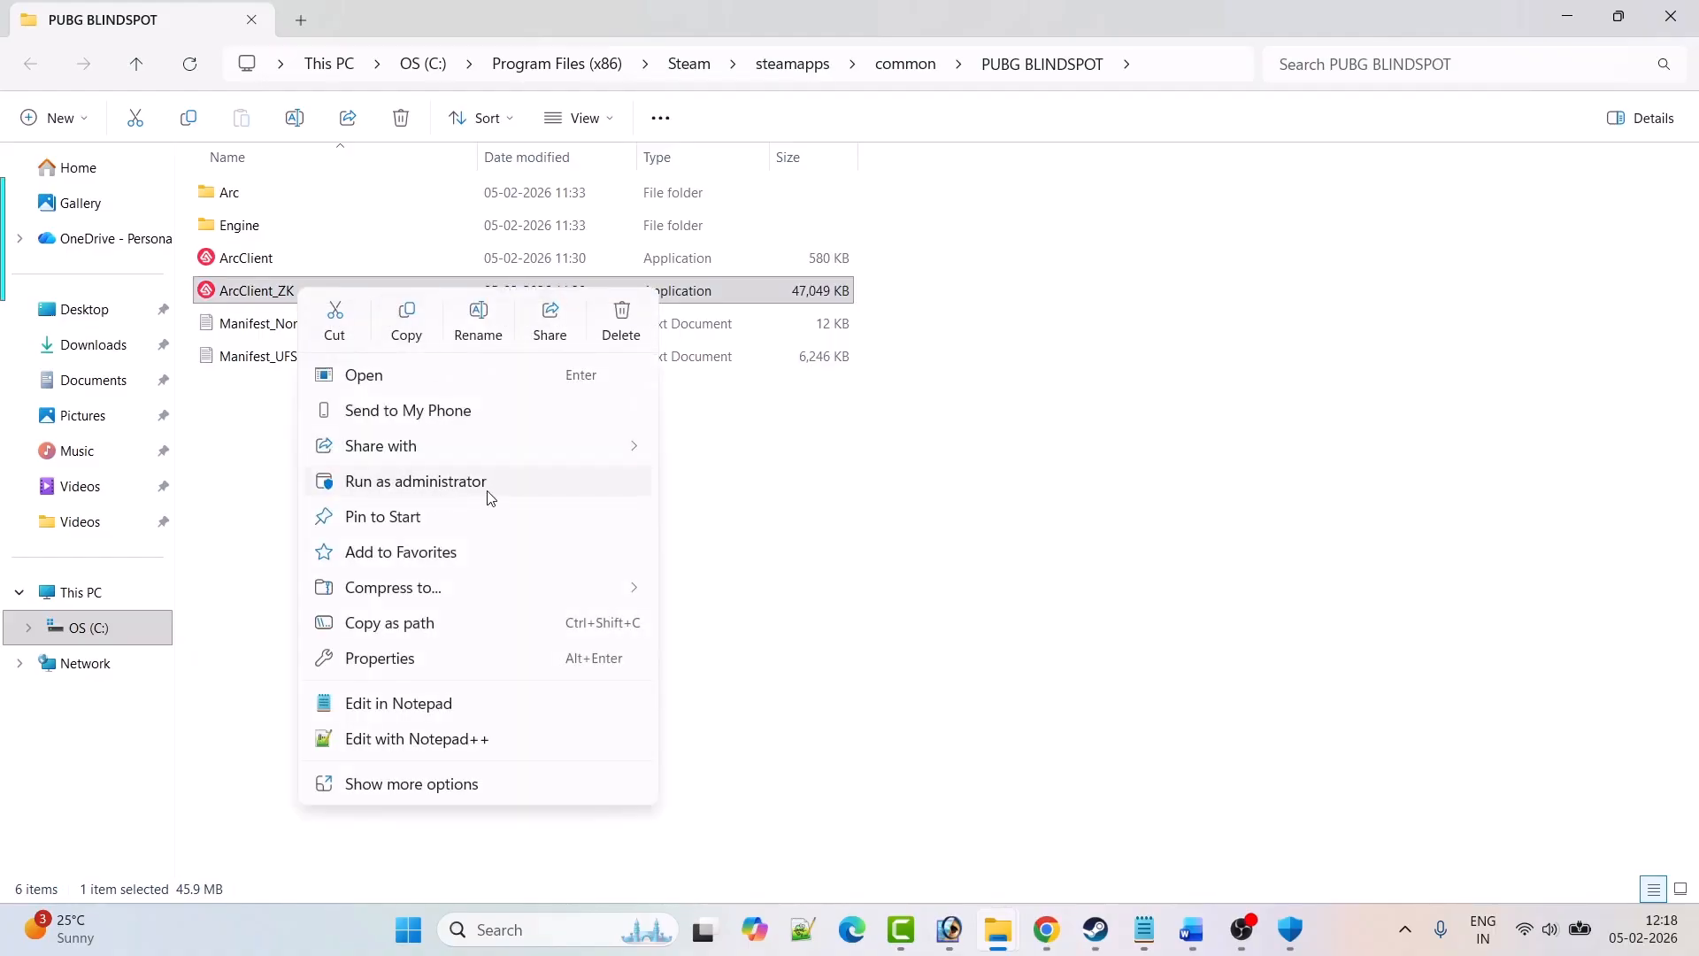
pyautogui.click(1037, 591)
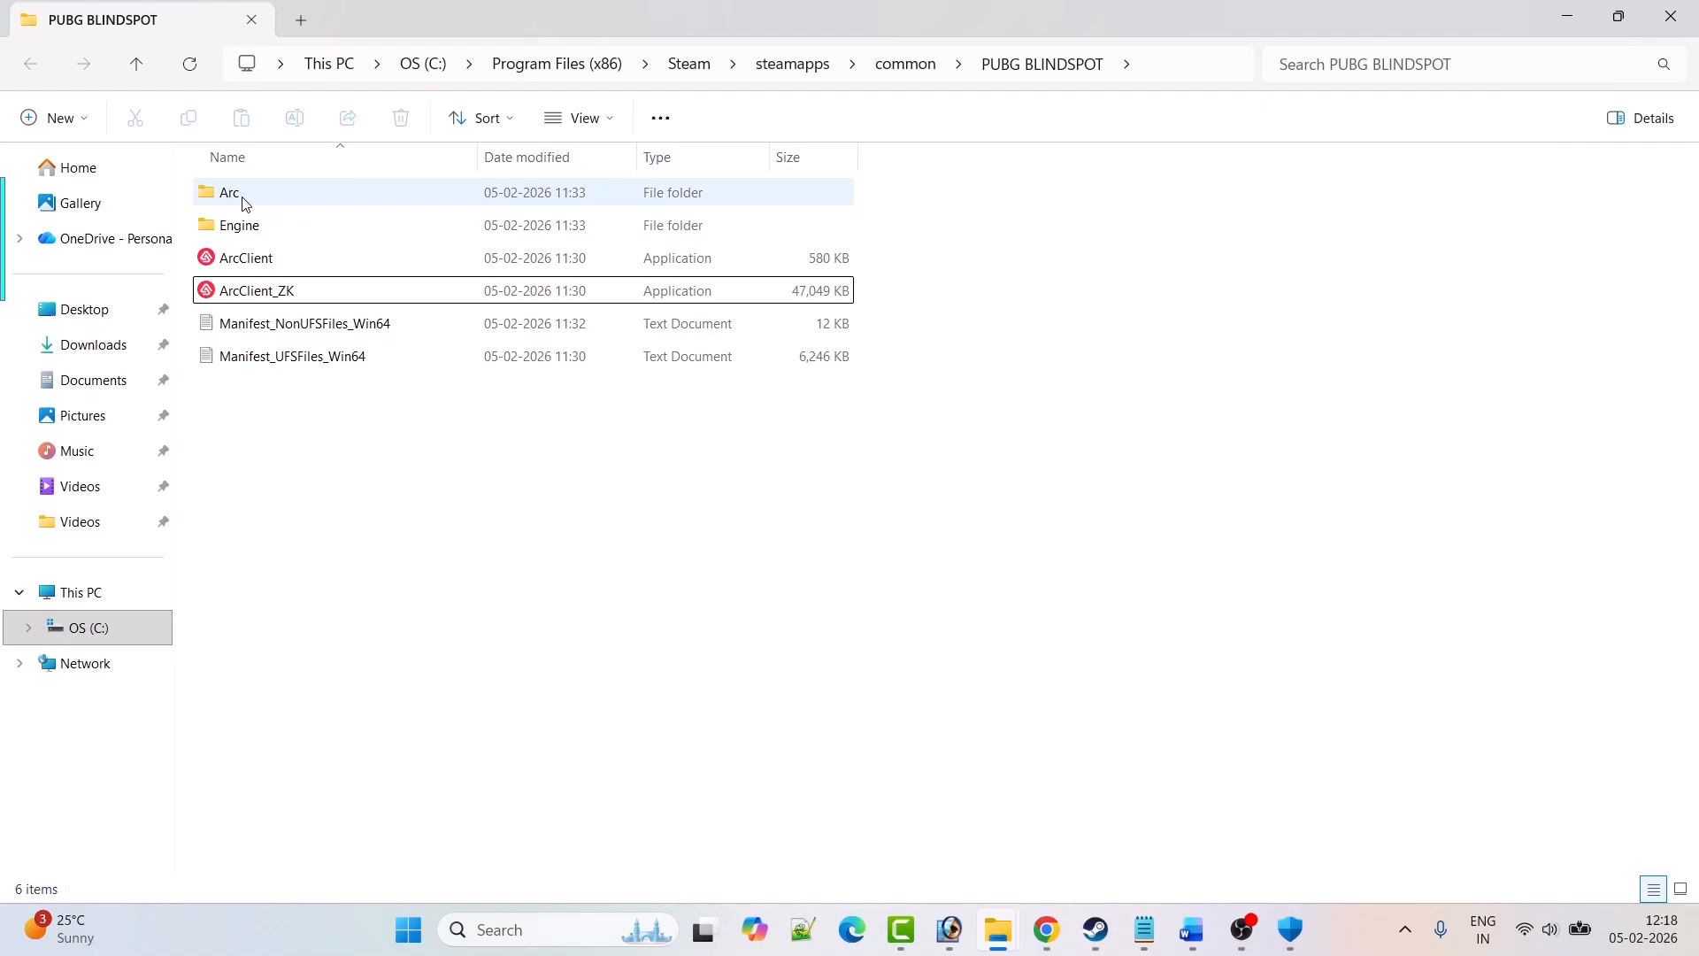
# - Open Arc\Binaries\Win64 in the game folder and check ArcClient-Win64-Shipping's available actions for the Run as administrator option
pyautogui.doubleClick(245, 202)
pyautogui.doubleClick(271, 198)
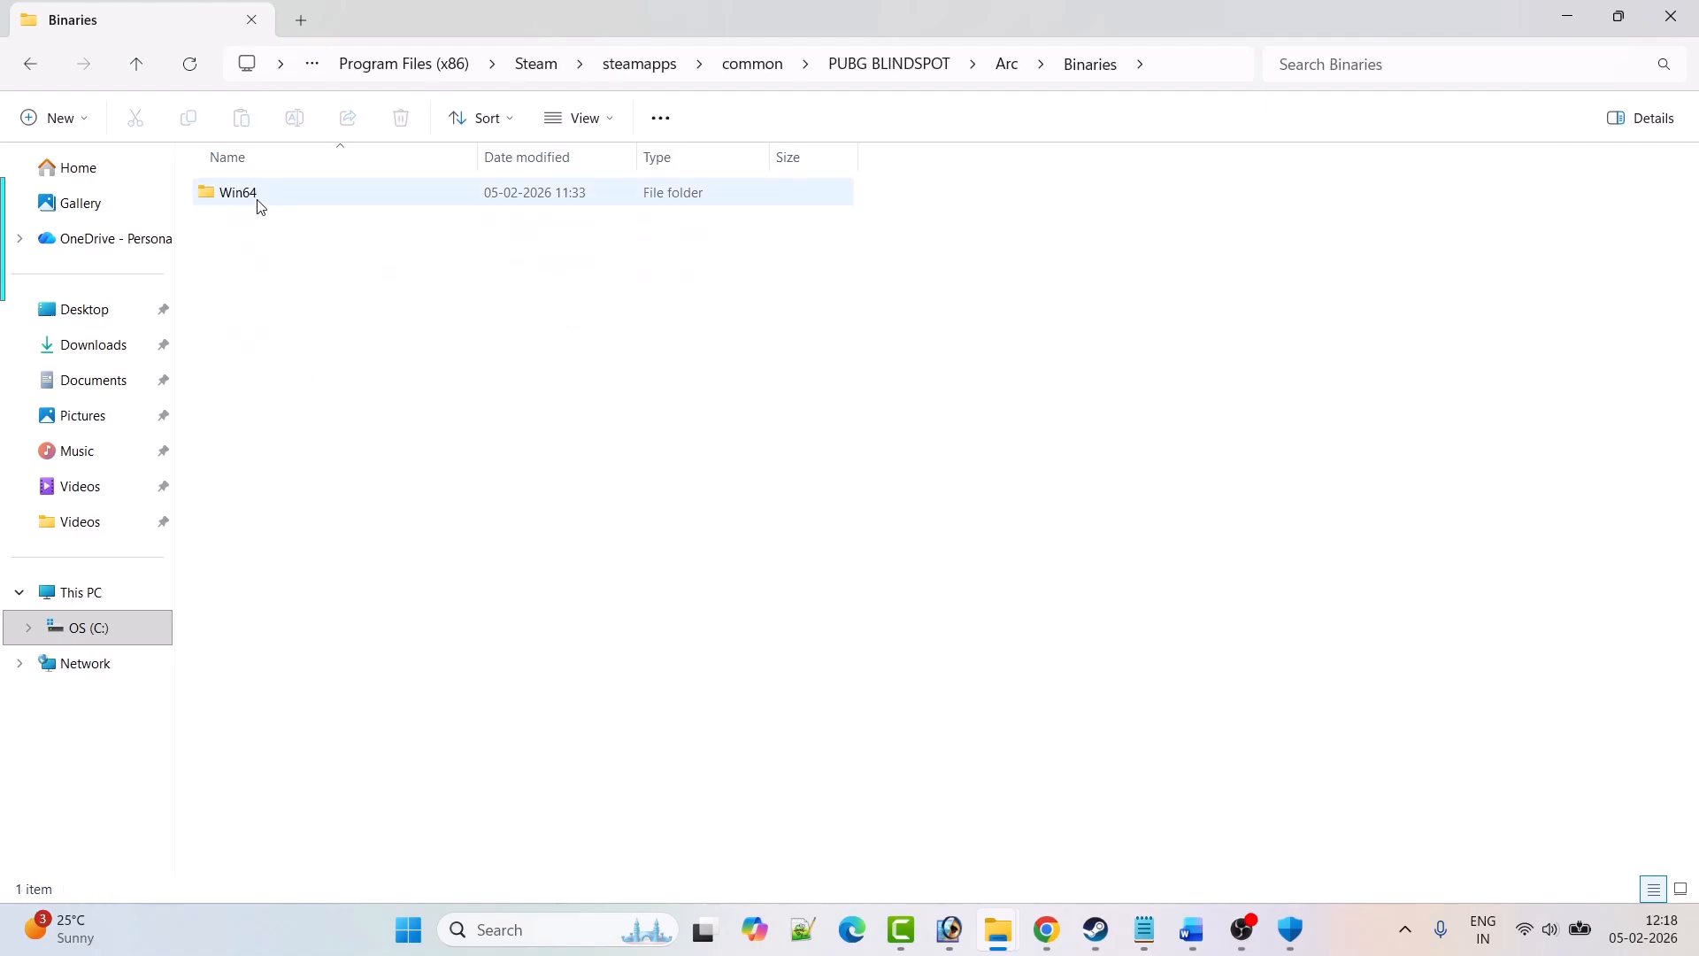
pyautogui.doubleClick(261, 203)
pyautogui.click(299, 263)
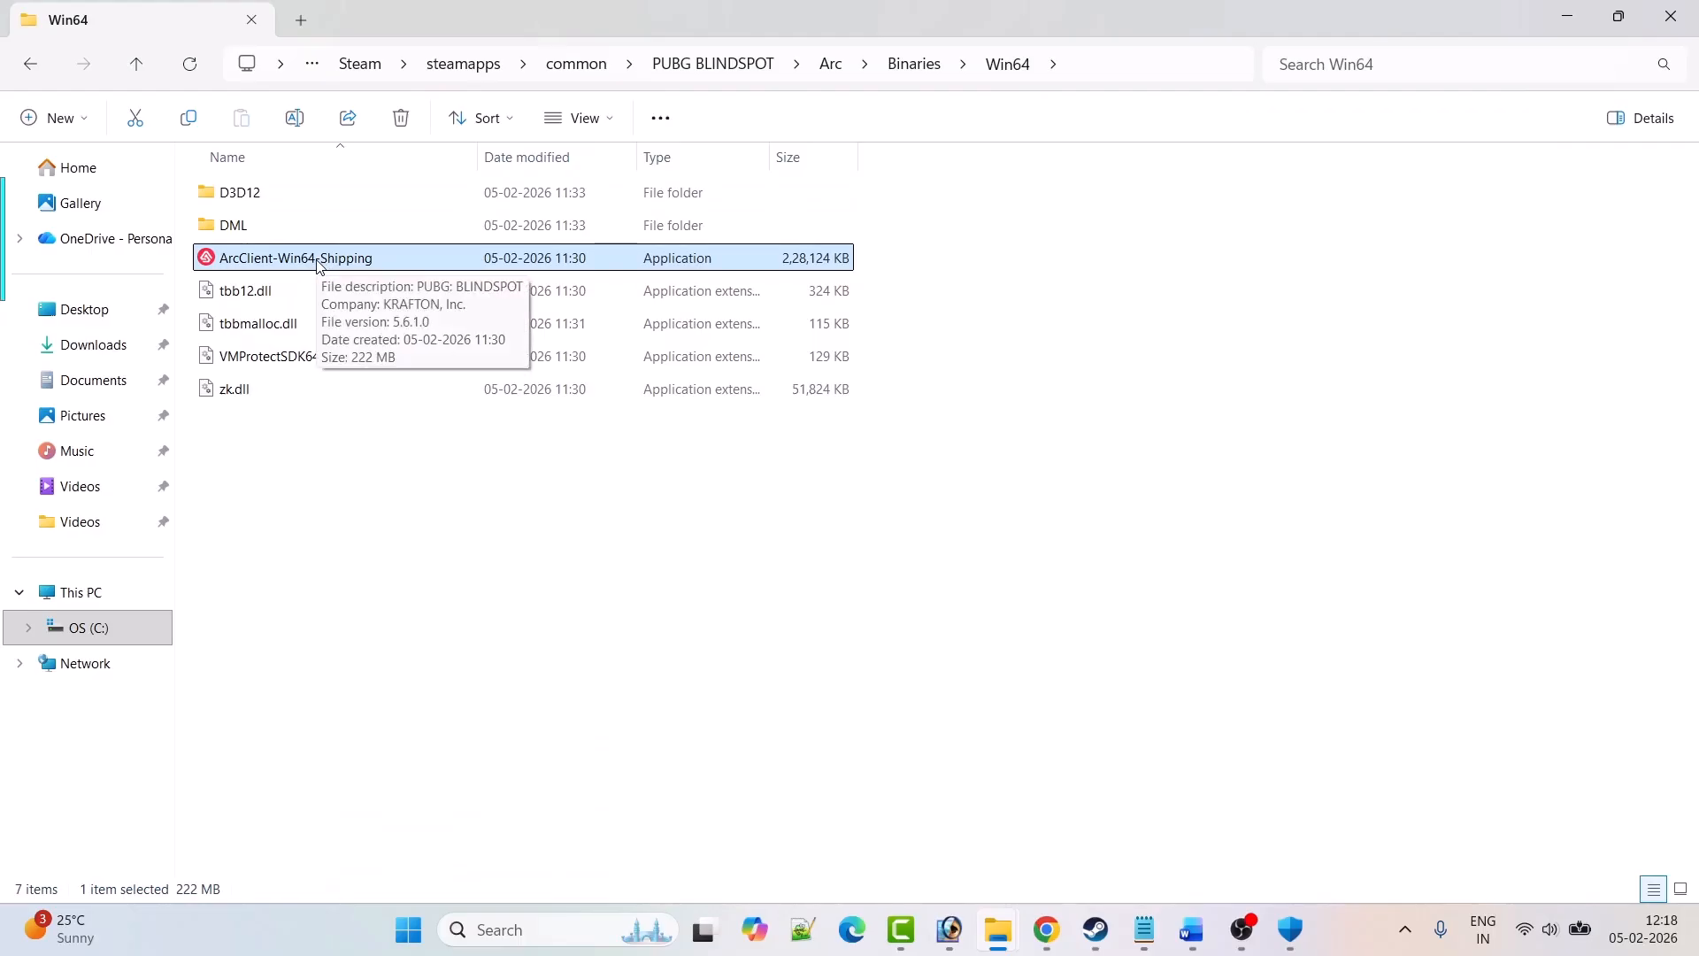
pyautogui.rightClick(317, 266)
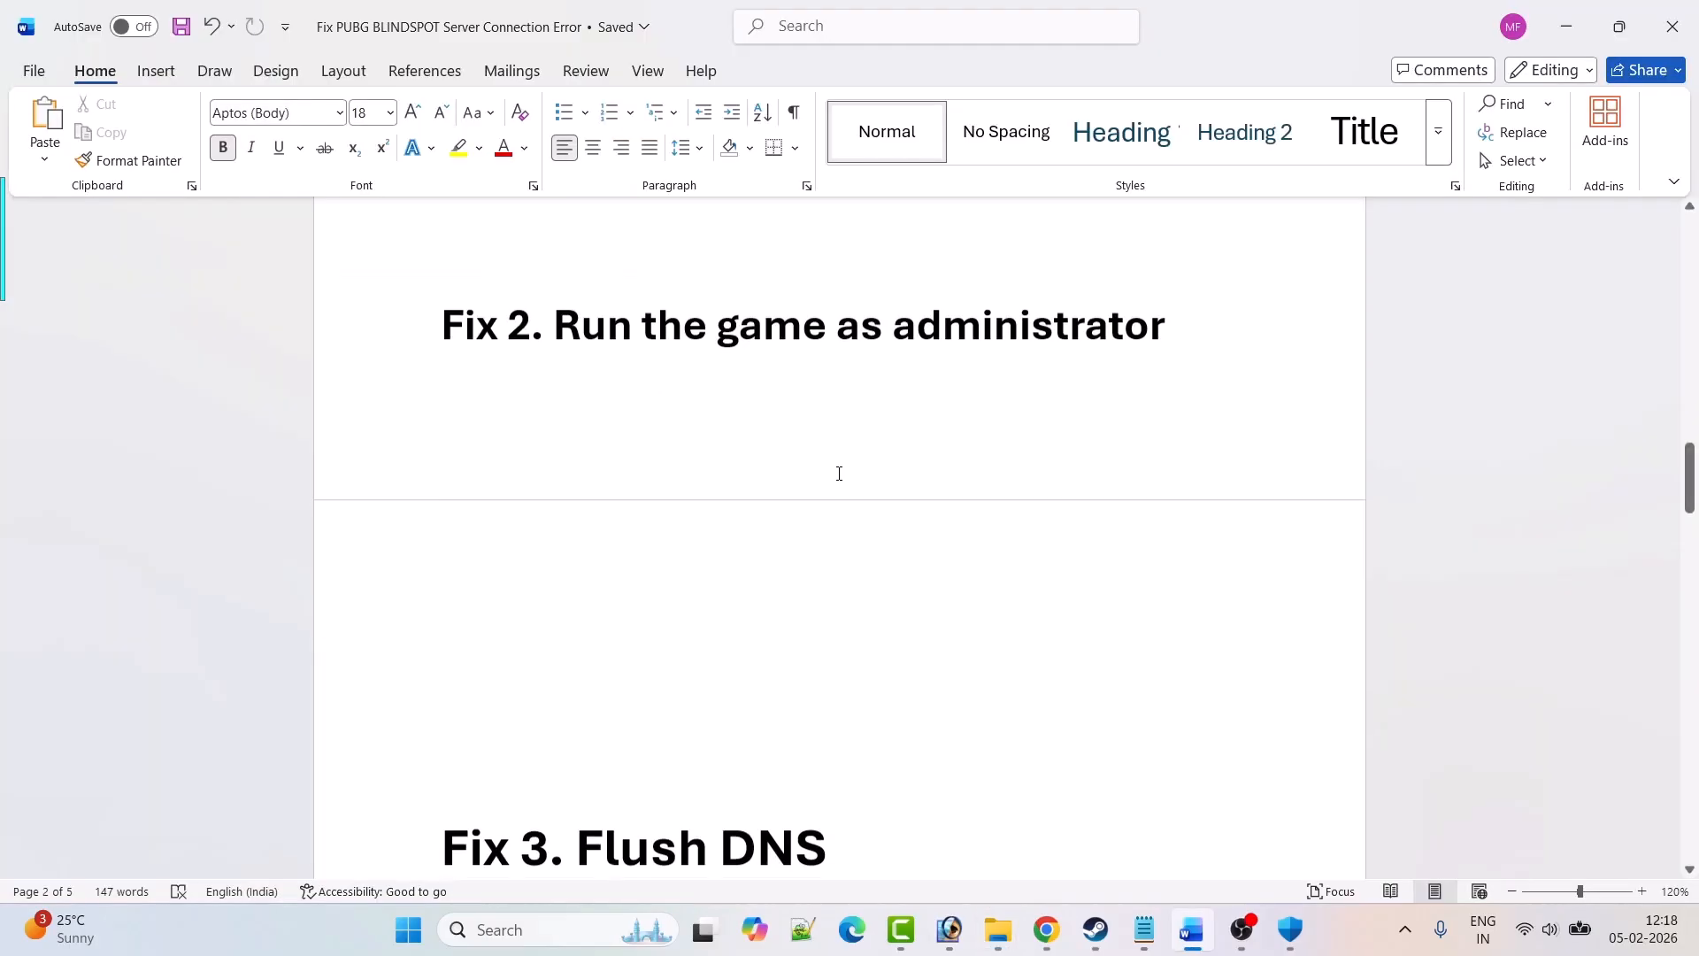
# - Go to Fix 3 in the Word document and open Command Prompt as administrator, repositioning its window
pyautogui.scroll(-5, 837, 470)
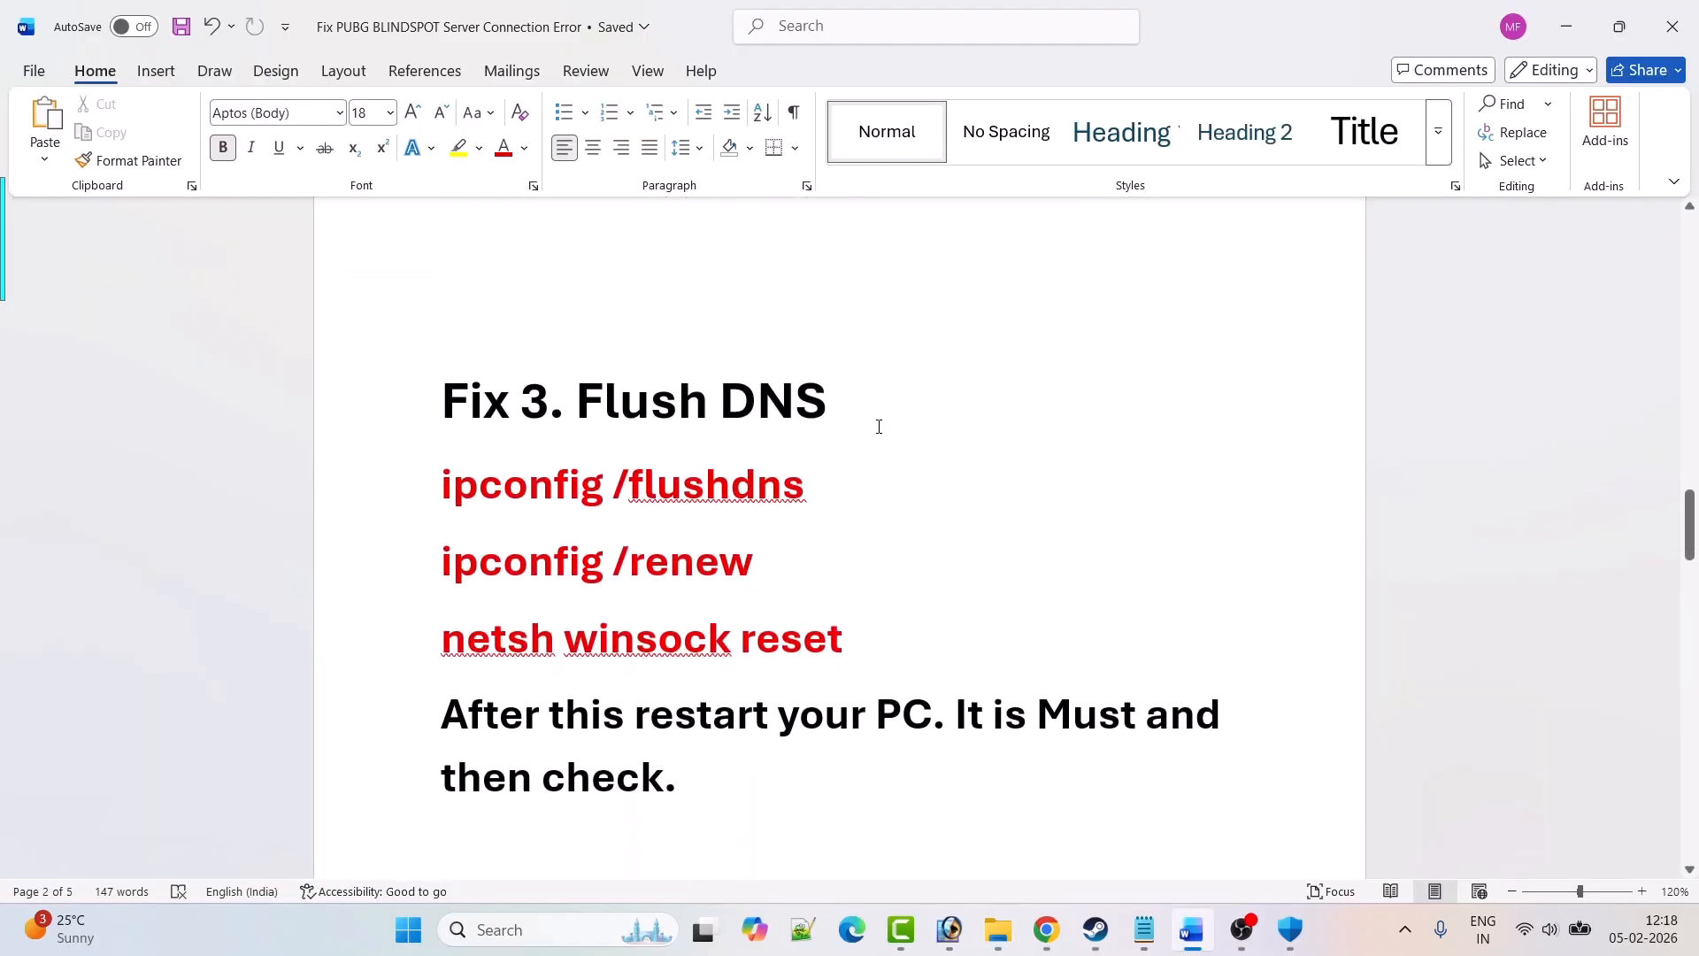
pyautogui.click(557, 929)
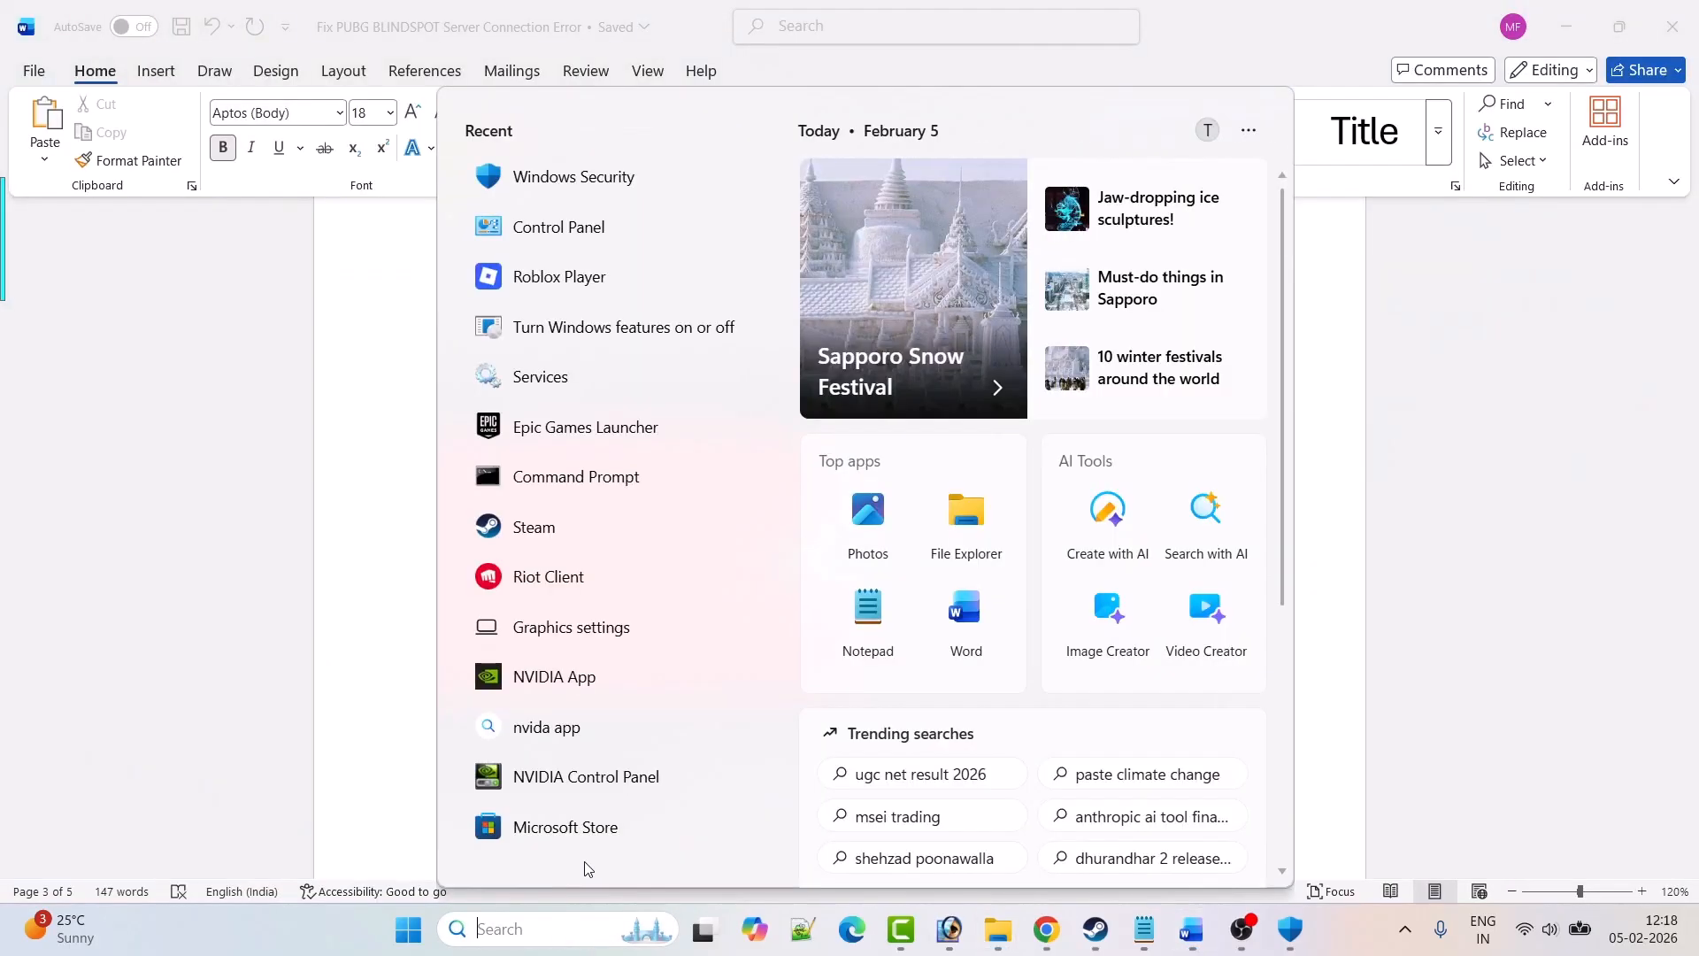
pyautogui.write('cmd')
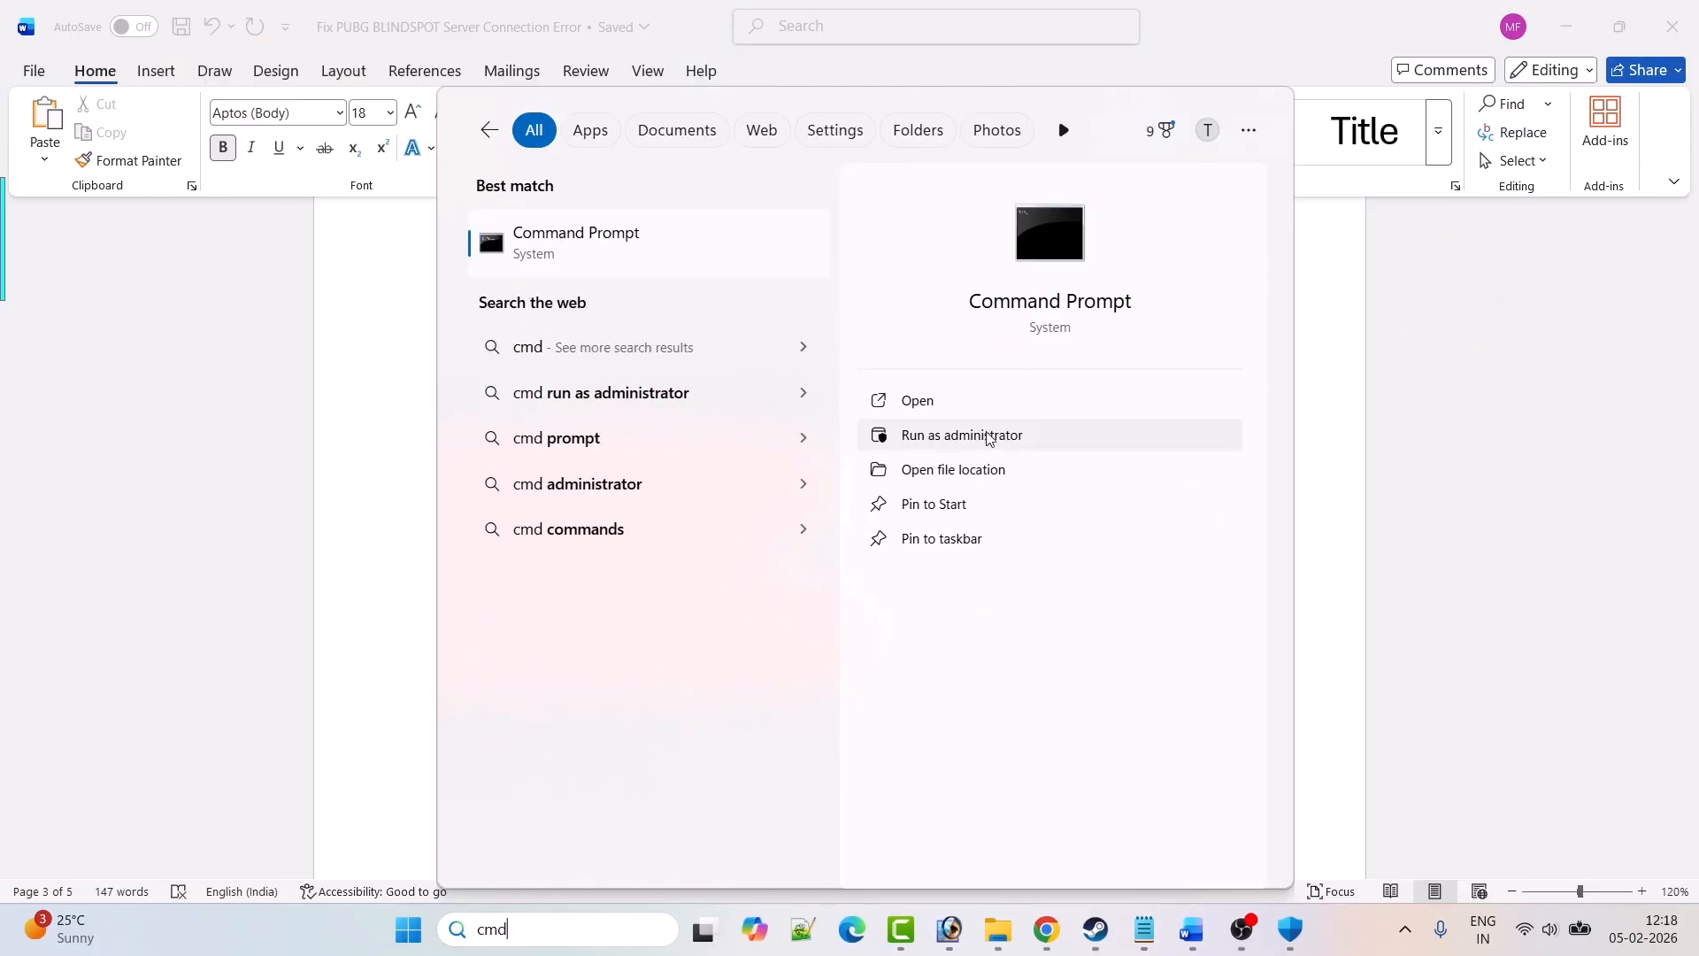
pyautogui.click(1027, 436)
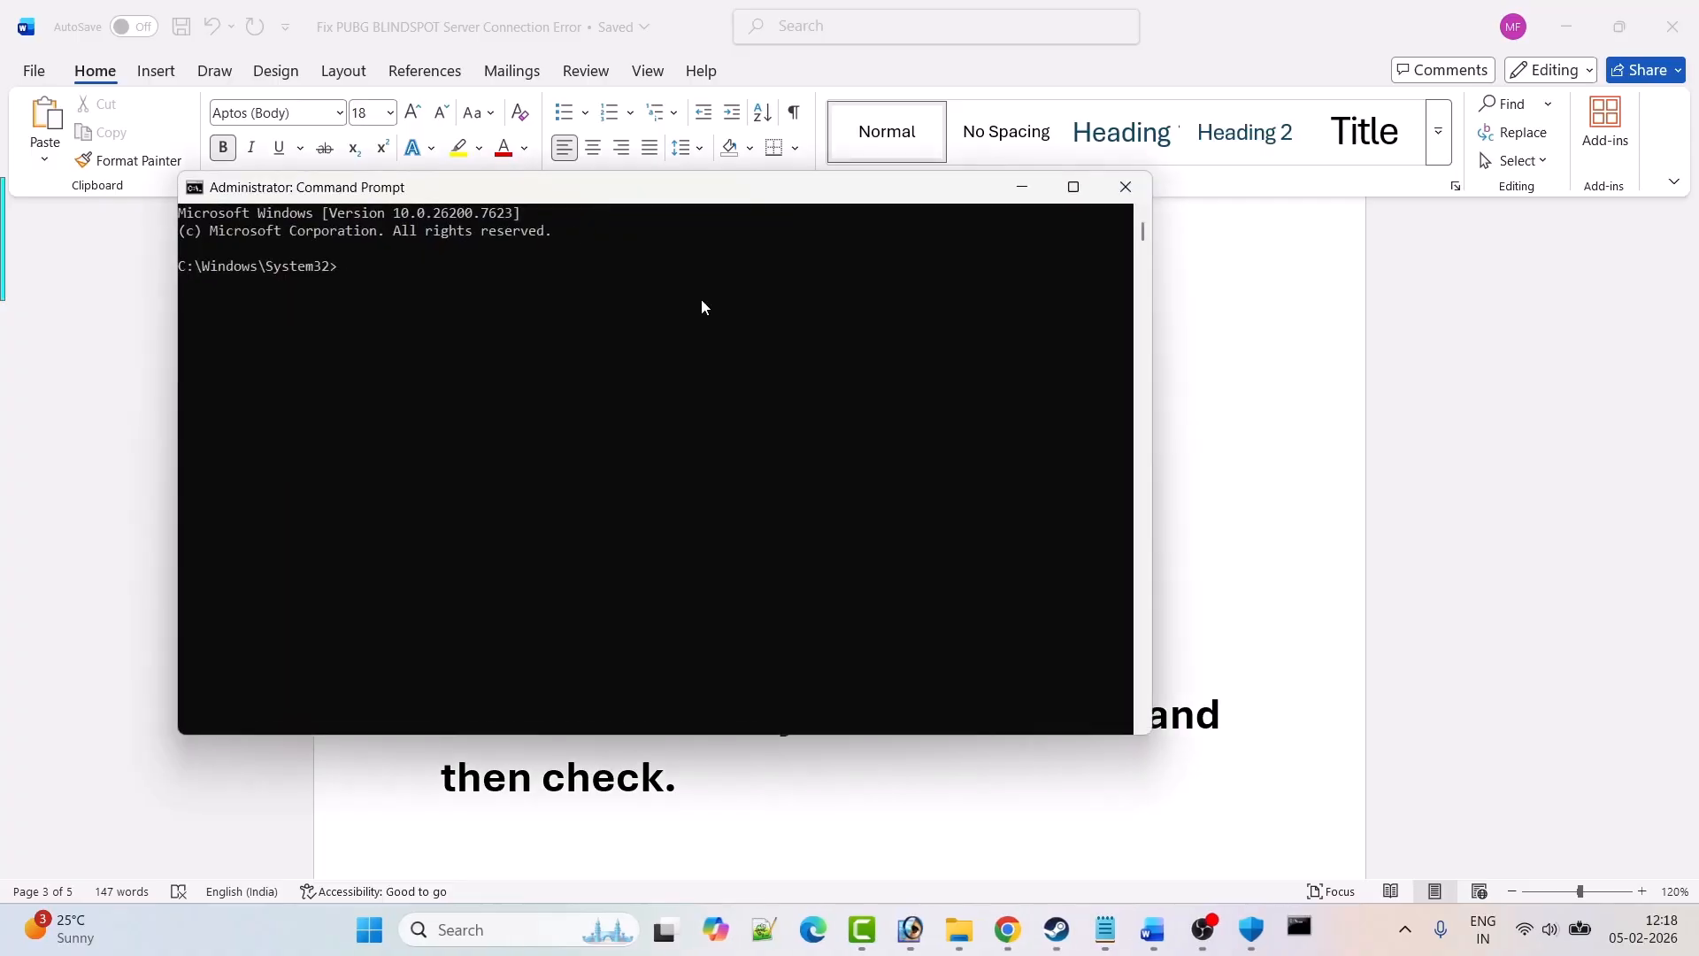
pyautogui.moveTo(556, 187); pyautogui.dragTo(876, 212)
# - Copy ipconfig /flushdns from the Word document and run it in Command Prompt
pyautogui.click(442, 543)
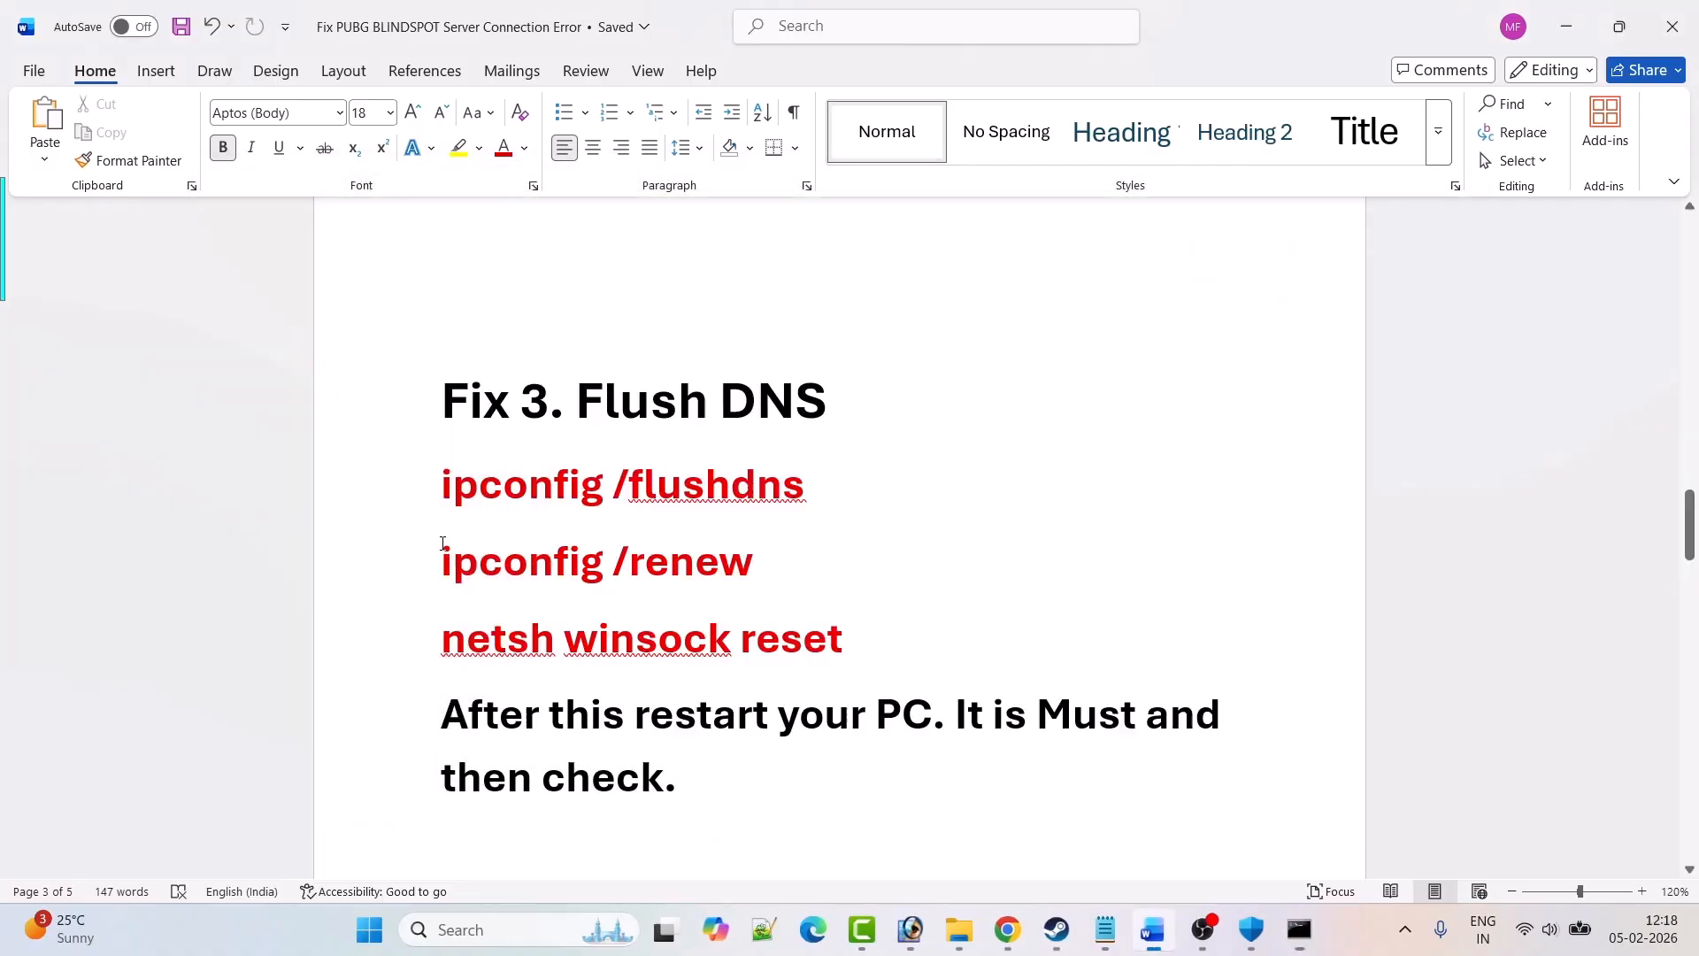
pyautogui.moveTo(803, 486); pyautogui.dragTo(512, 486)
pyautogui.hotkey('ctrl', 'c')
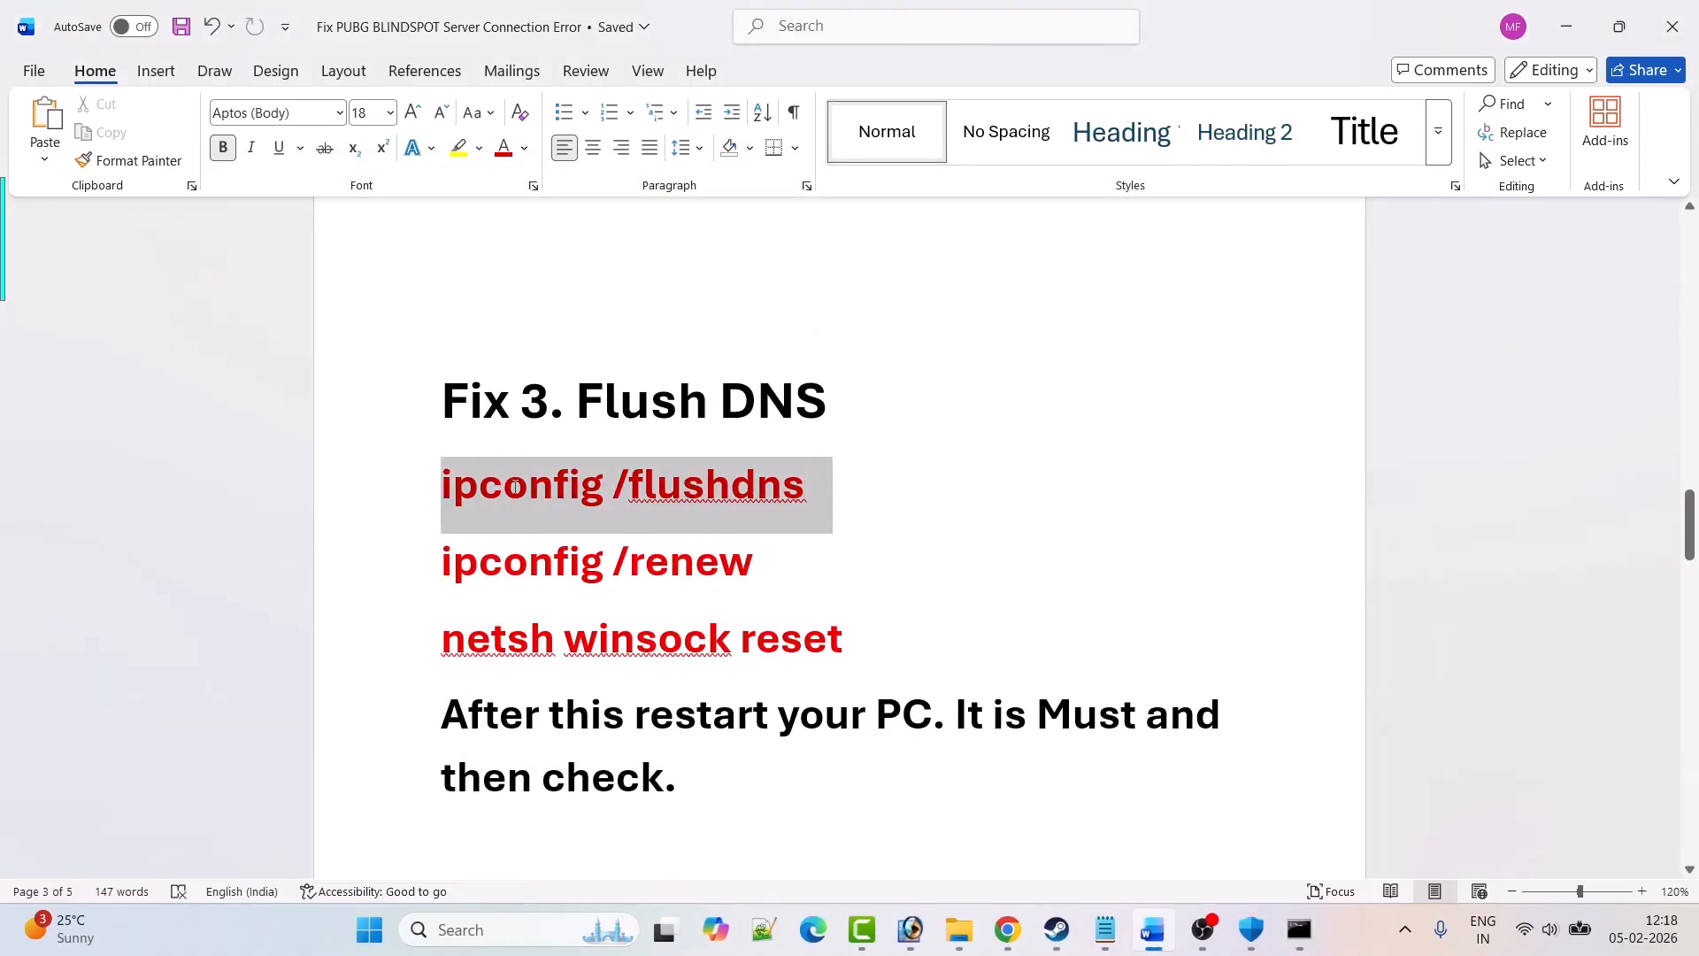
pyautogui.hotkey('alt', 'Tab')
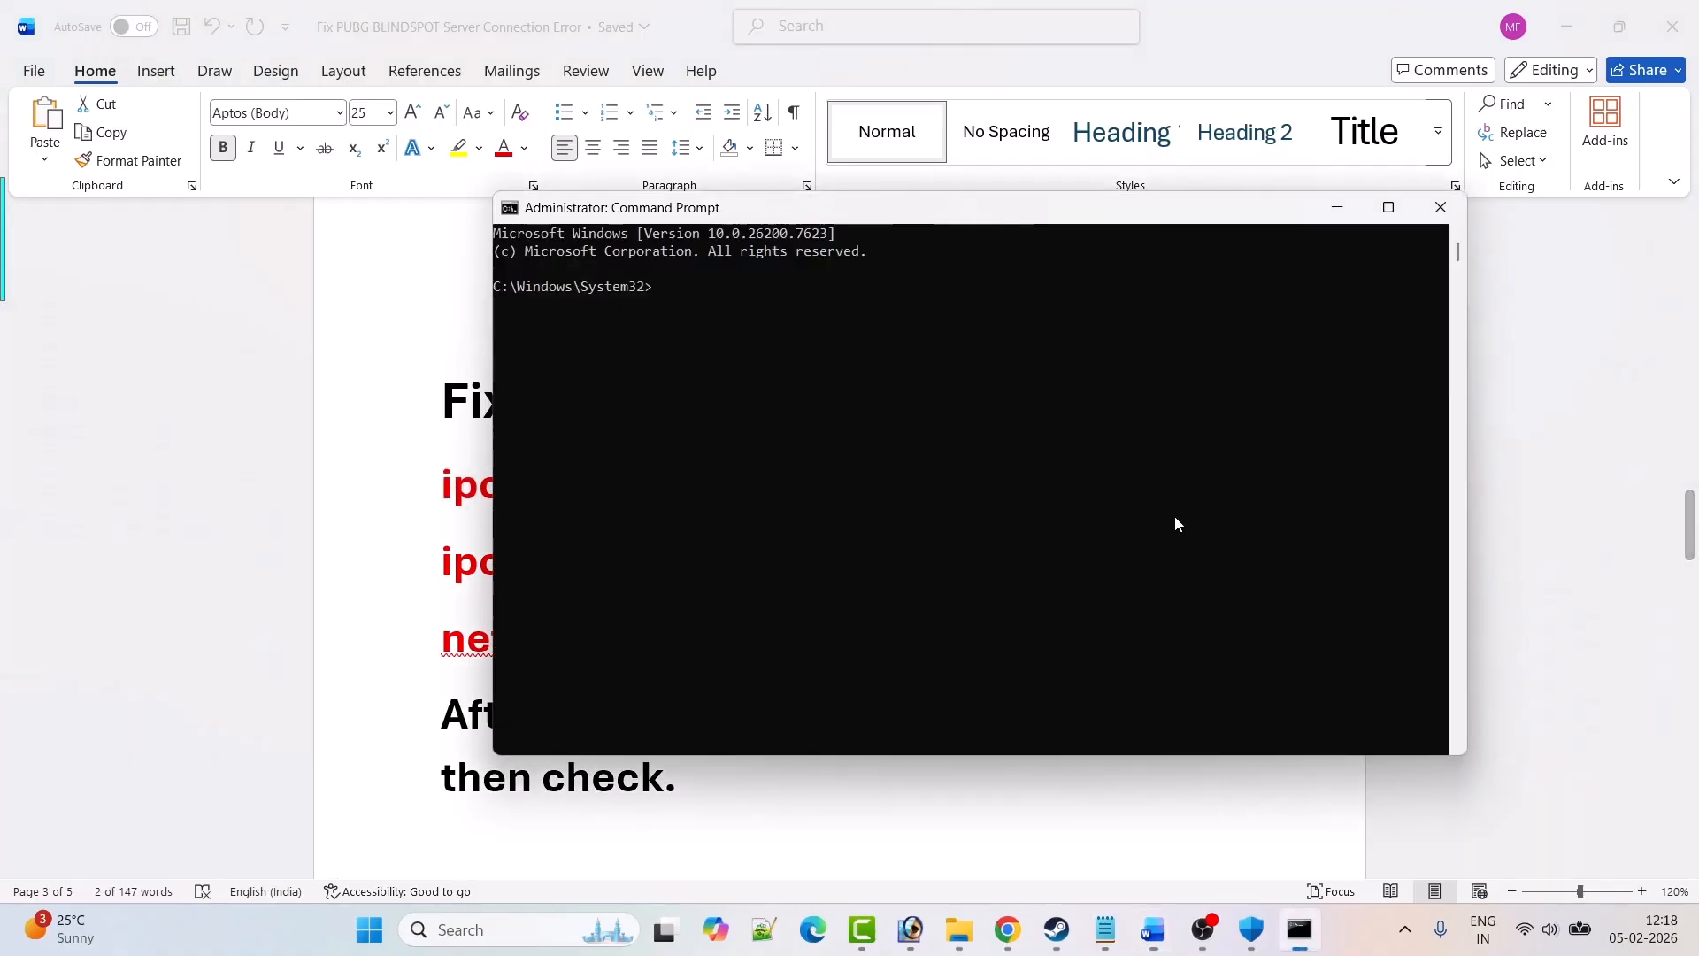
pyautogui.hotkey('ctrl', 'v')
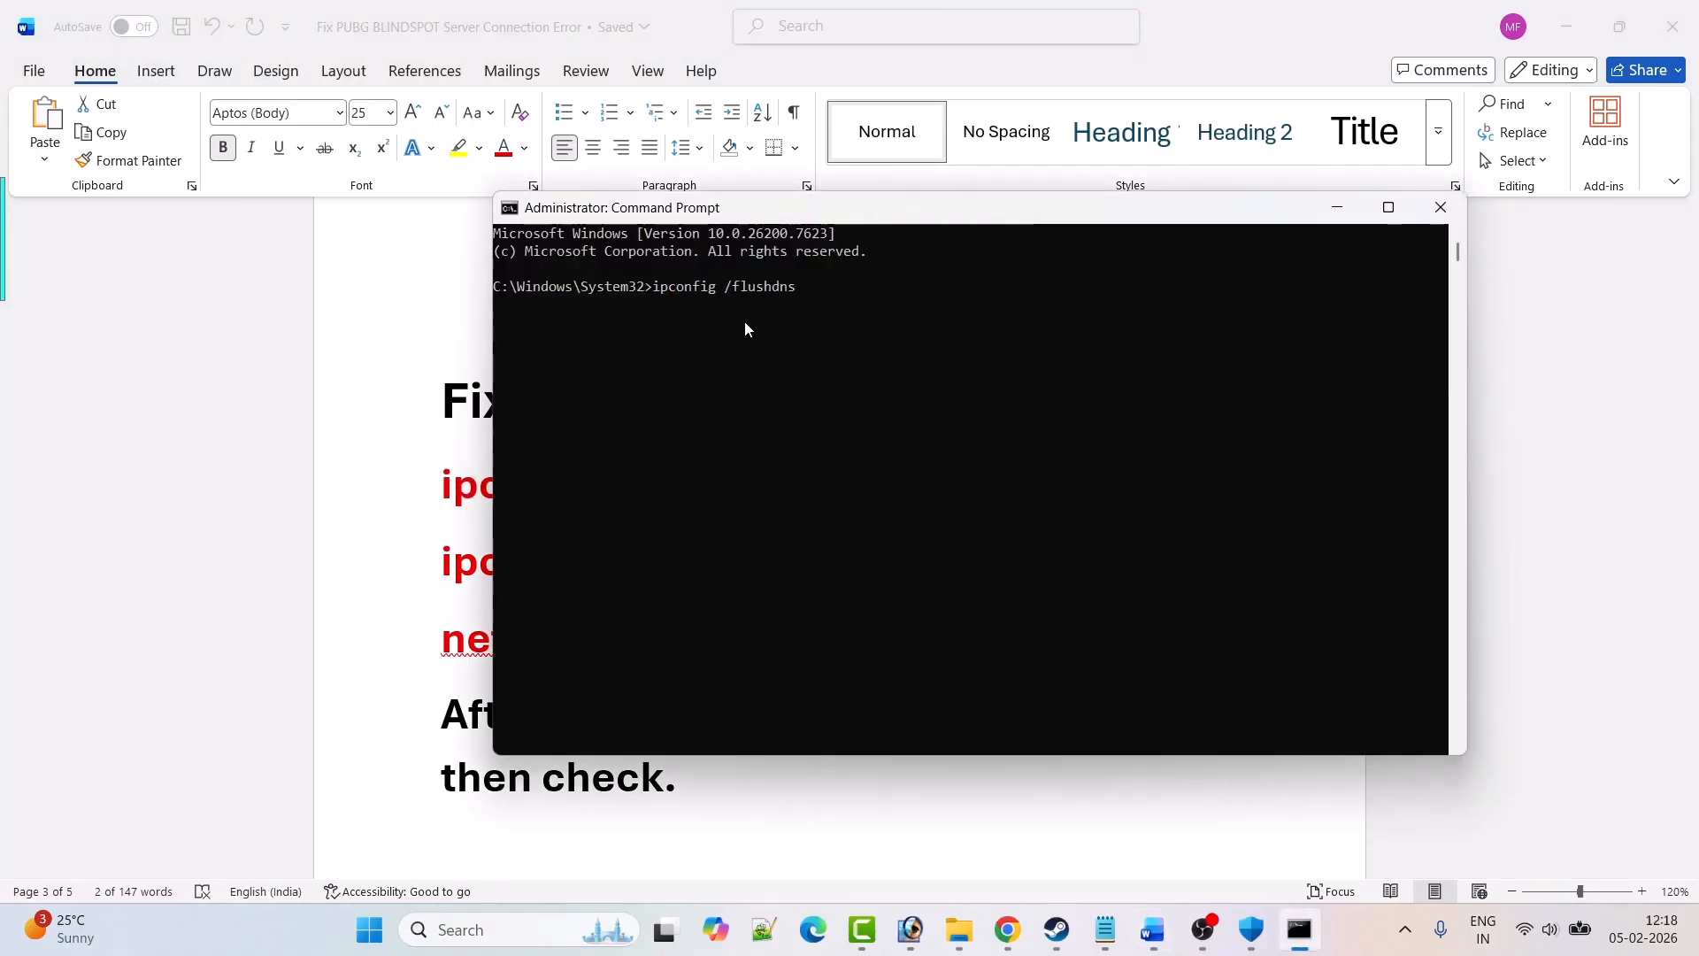
pyautogui.press('Return')
pyautogui.hotkey('alt', 'Tab')
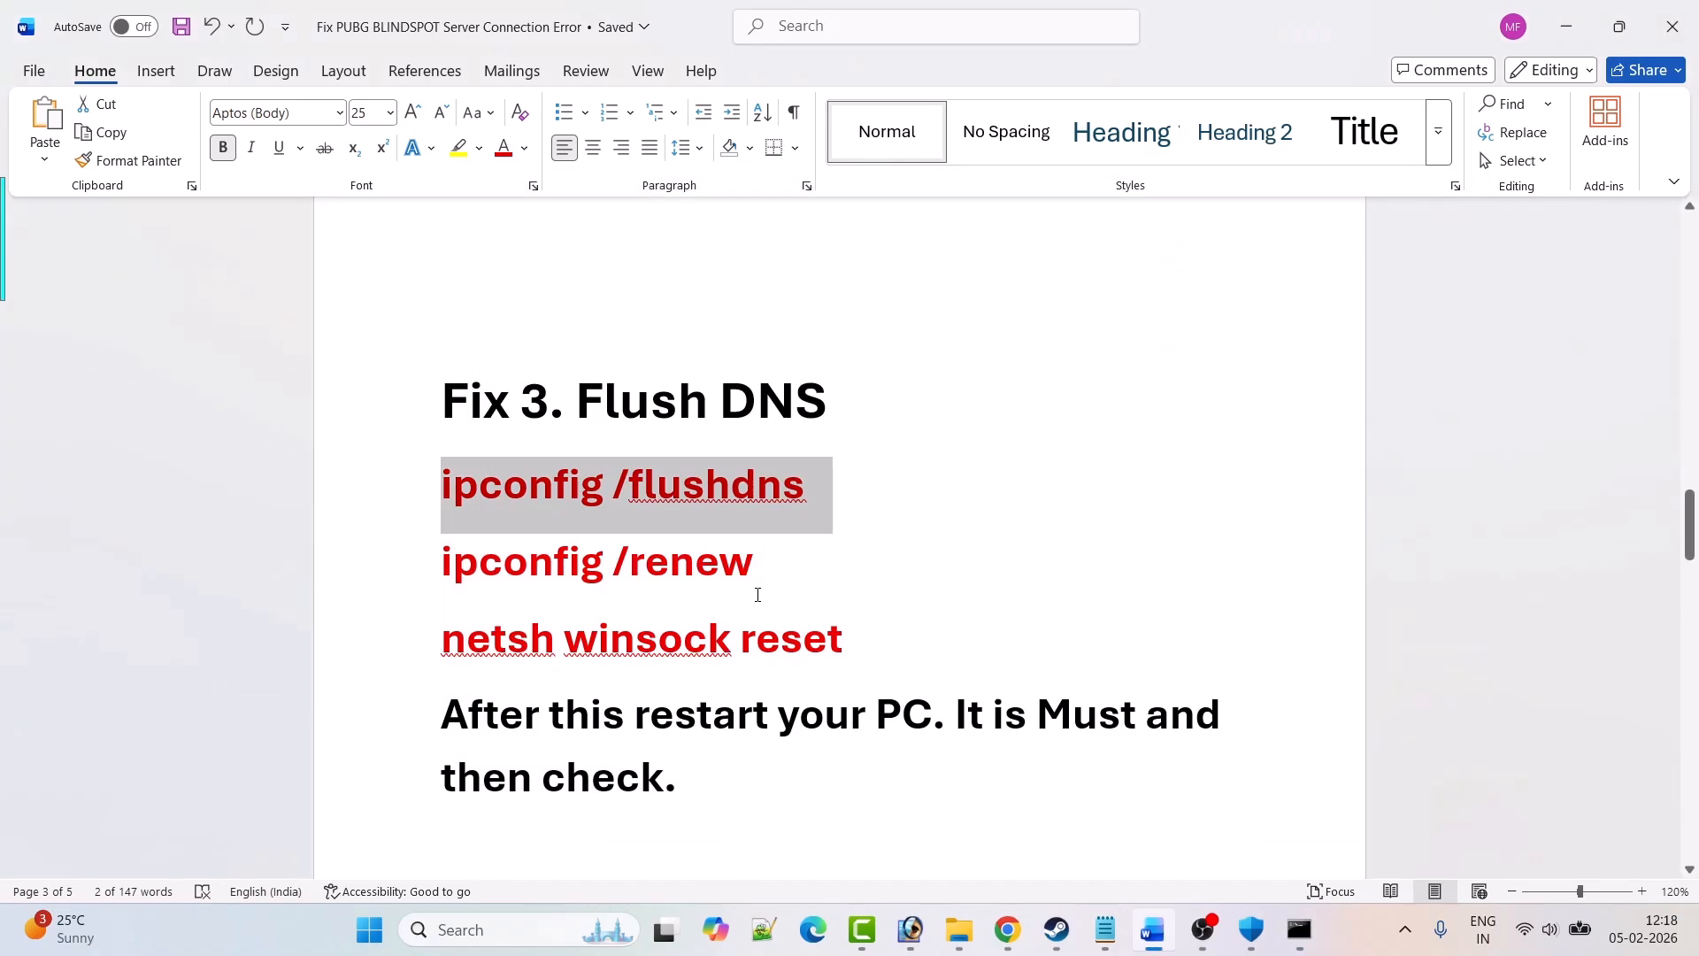
# - Run the document's second command, ipconfig /renew, in Command Prompt
pyautogui.moveTo(757, 595); pyautogui.dragTo(441, 584)
pyautogui.hotkey('alt', 'Tab')
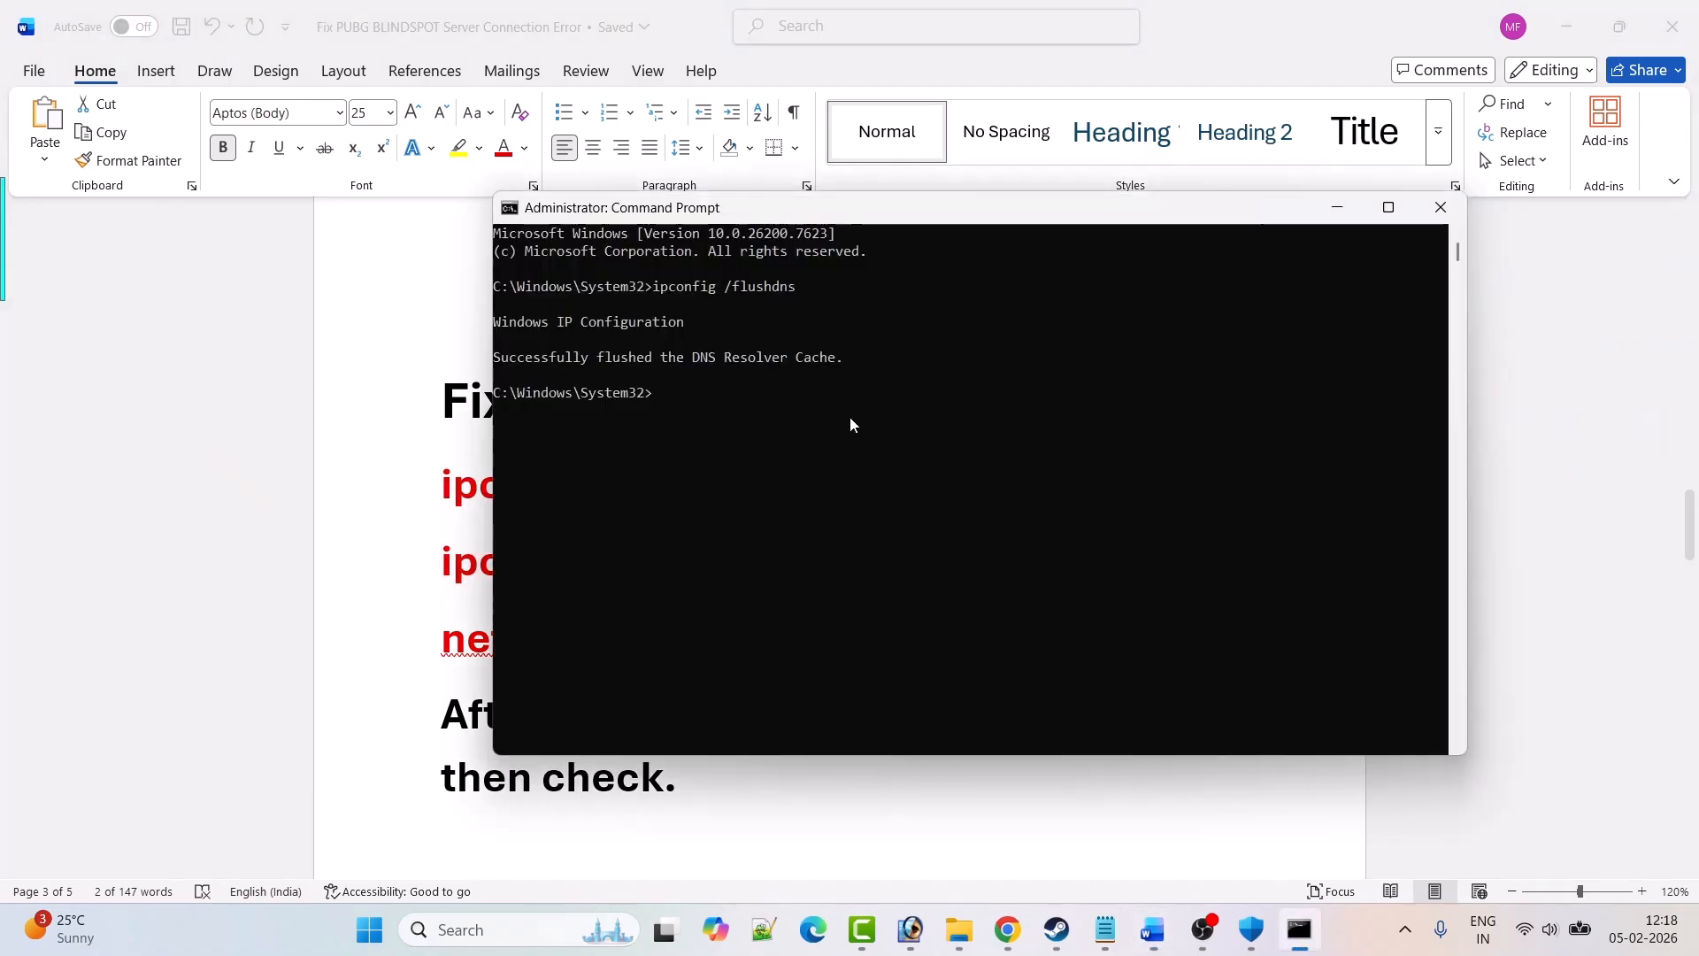
pyautogui.write('ipconfig /renew')
pyautogui.press('Return')
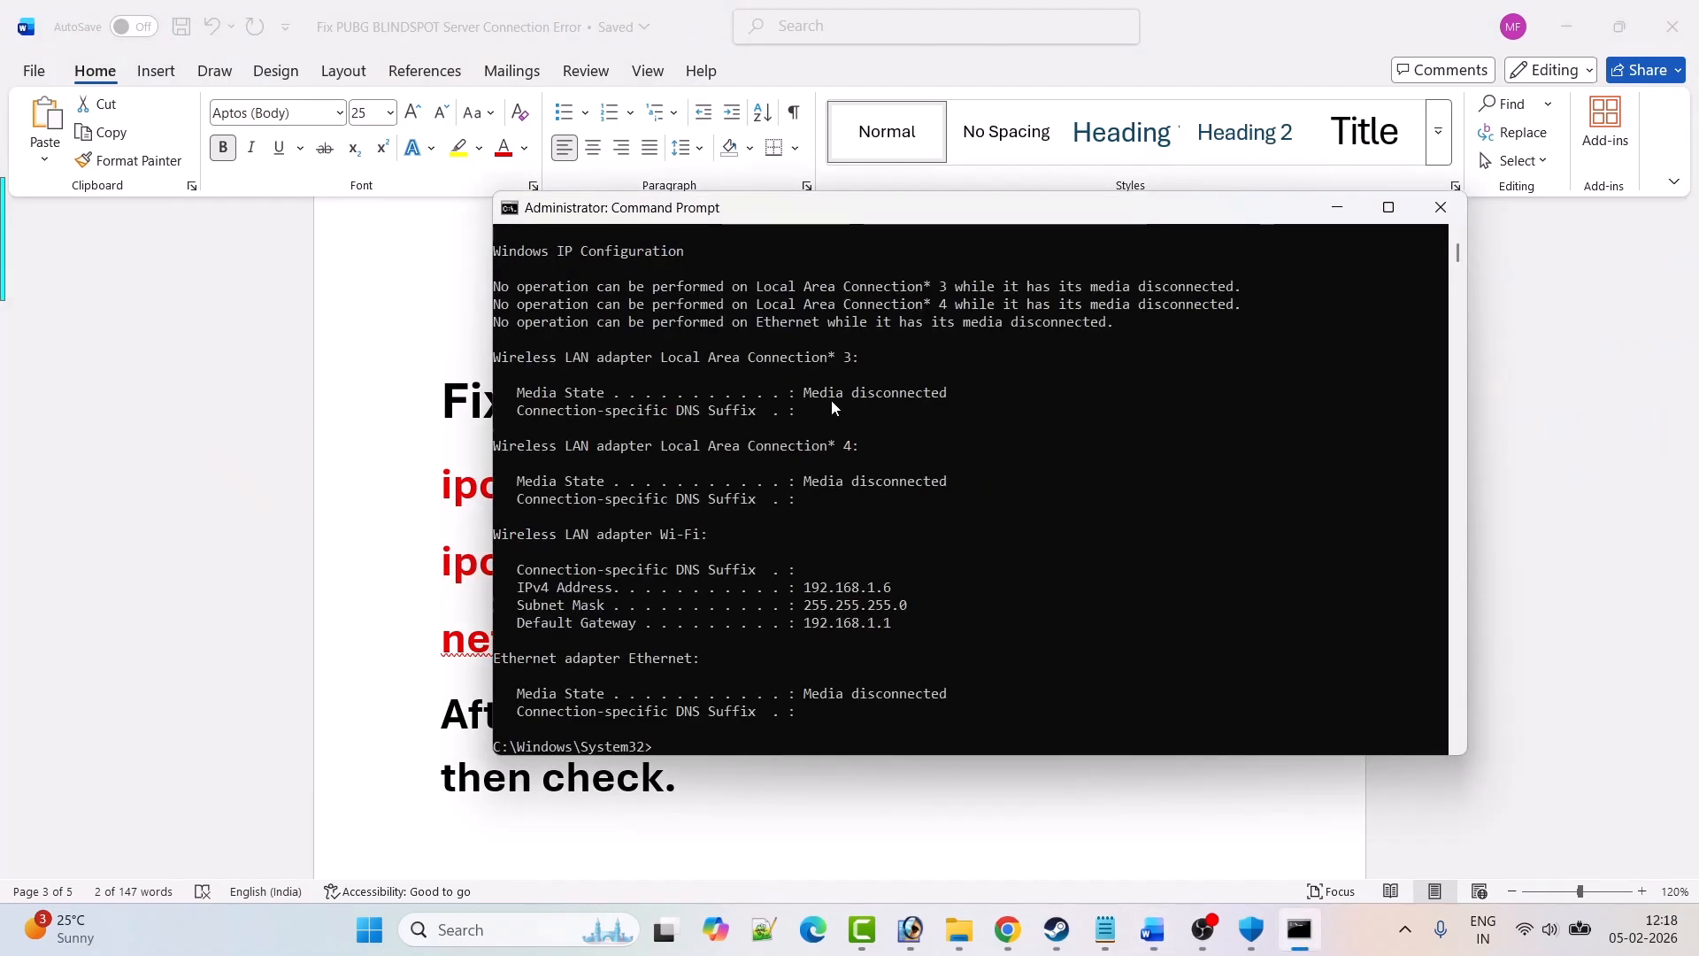
# - Run the document's third command, netsh winsock reset, and close Command Prompt
pyautogui.hotkey('alt', 'Tab')
pyautogui.moveTo(749, 632); pyautogui.dragTo(442, 639)
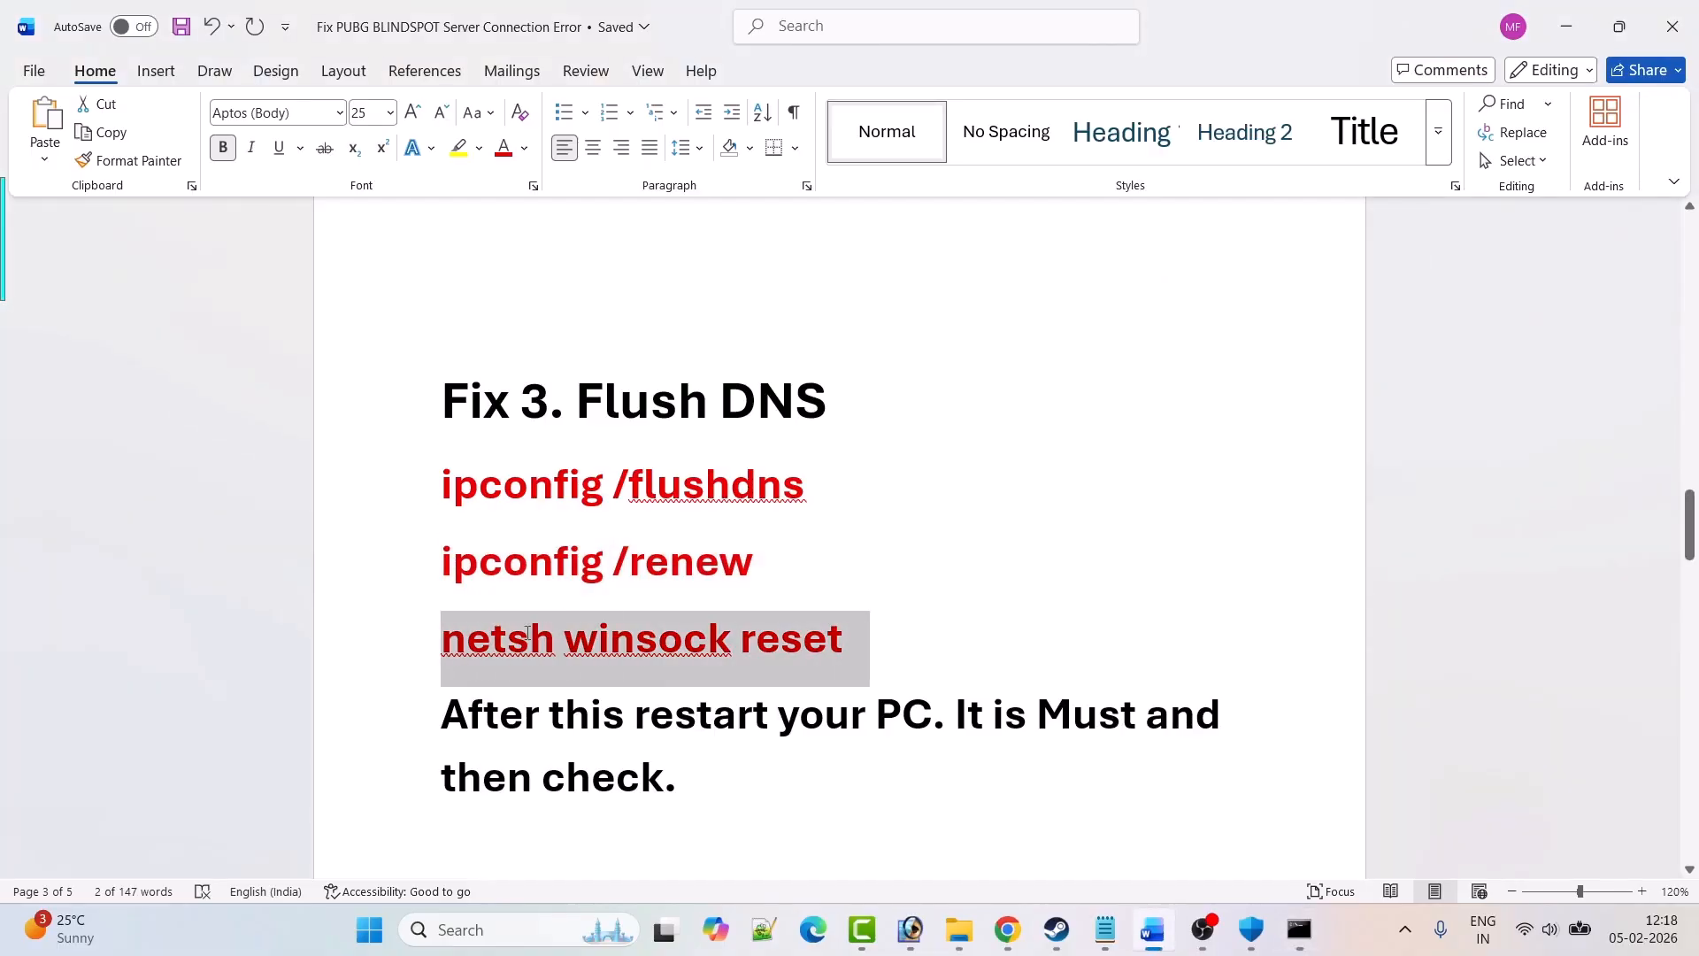
pyautogui.hotkey('alt', 'Tab')
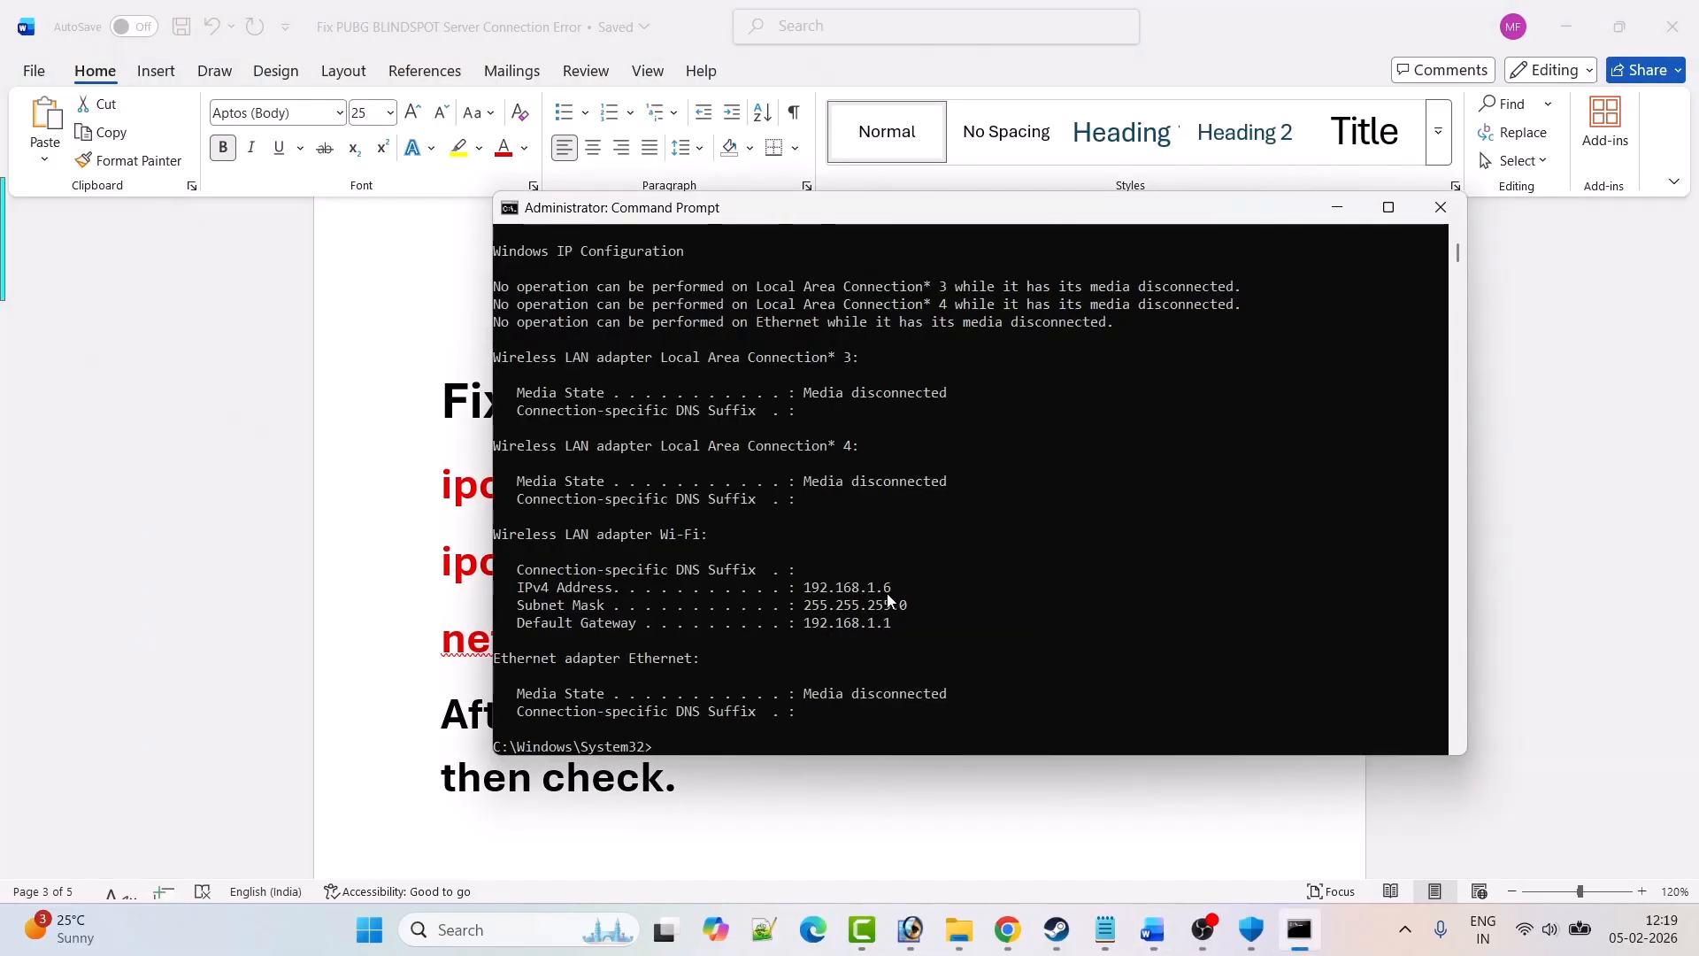
pyautogui.write('netsh winsock reset')
pyautogui.press('Return')
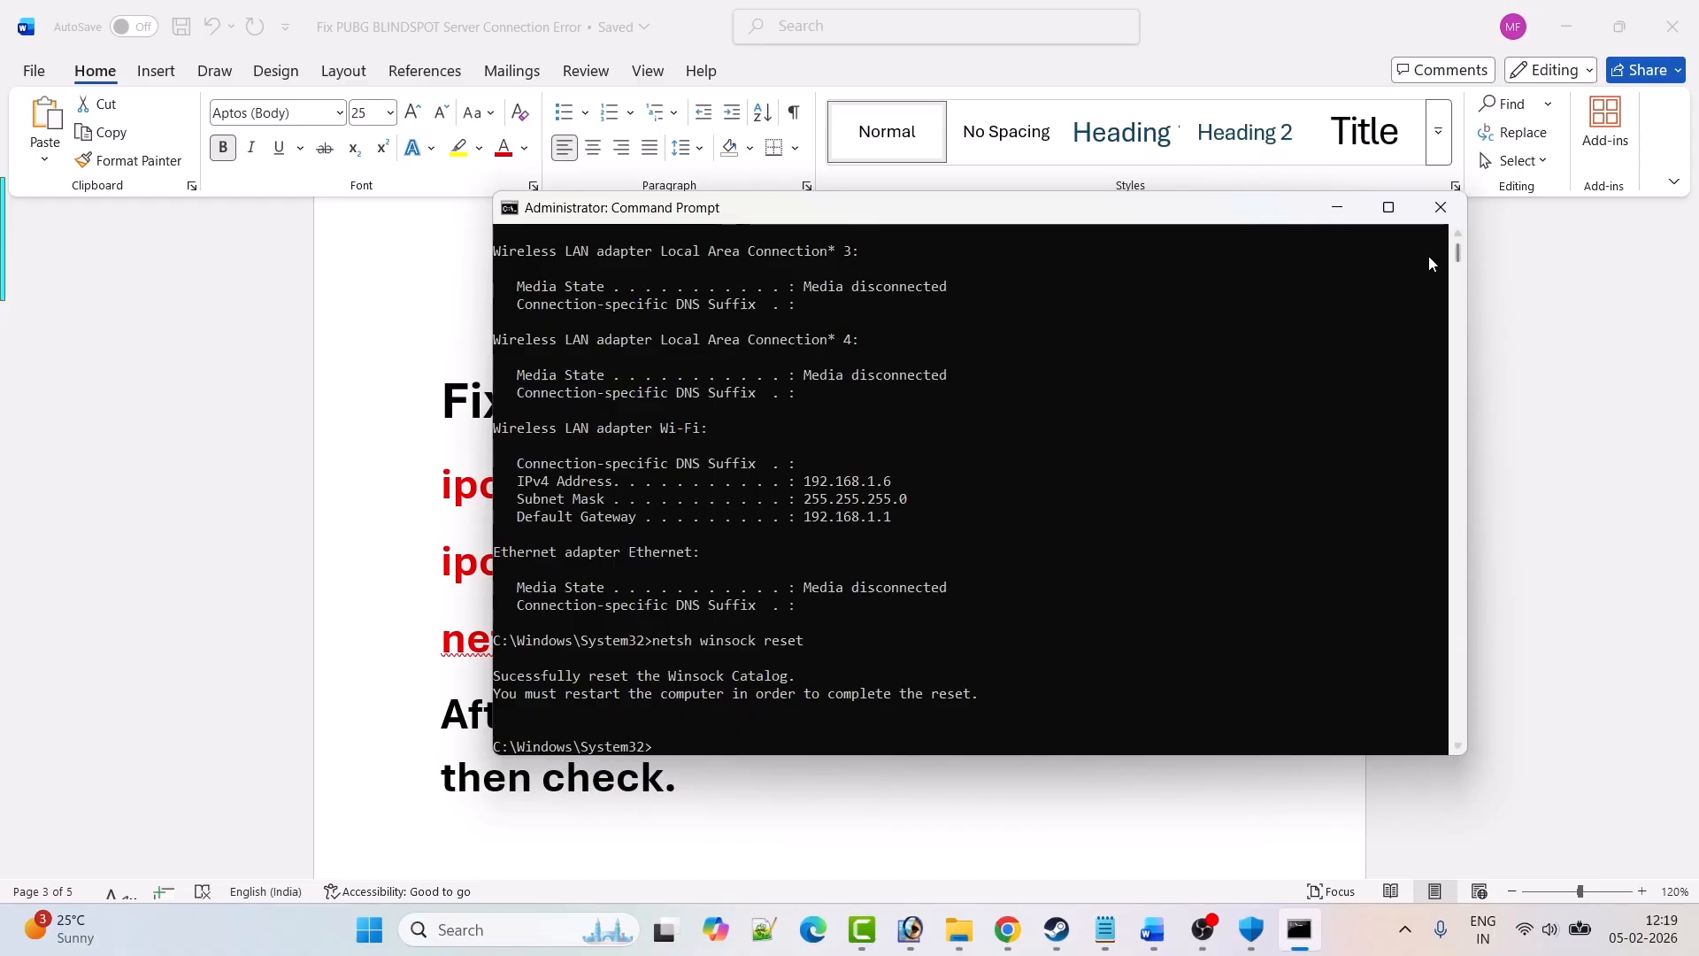
pyautogui.click(1440, 207)
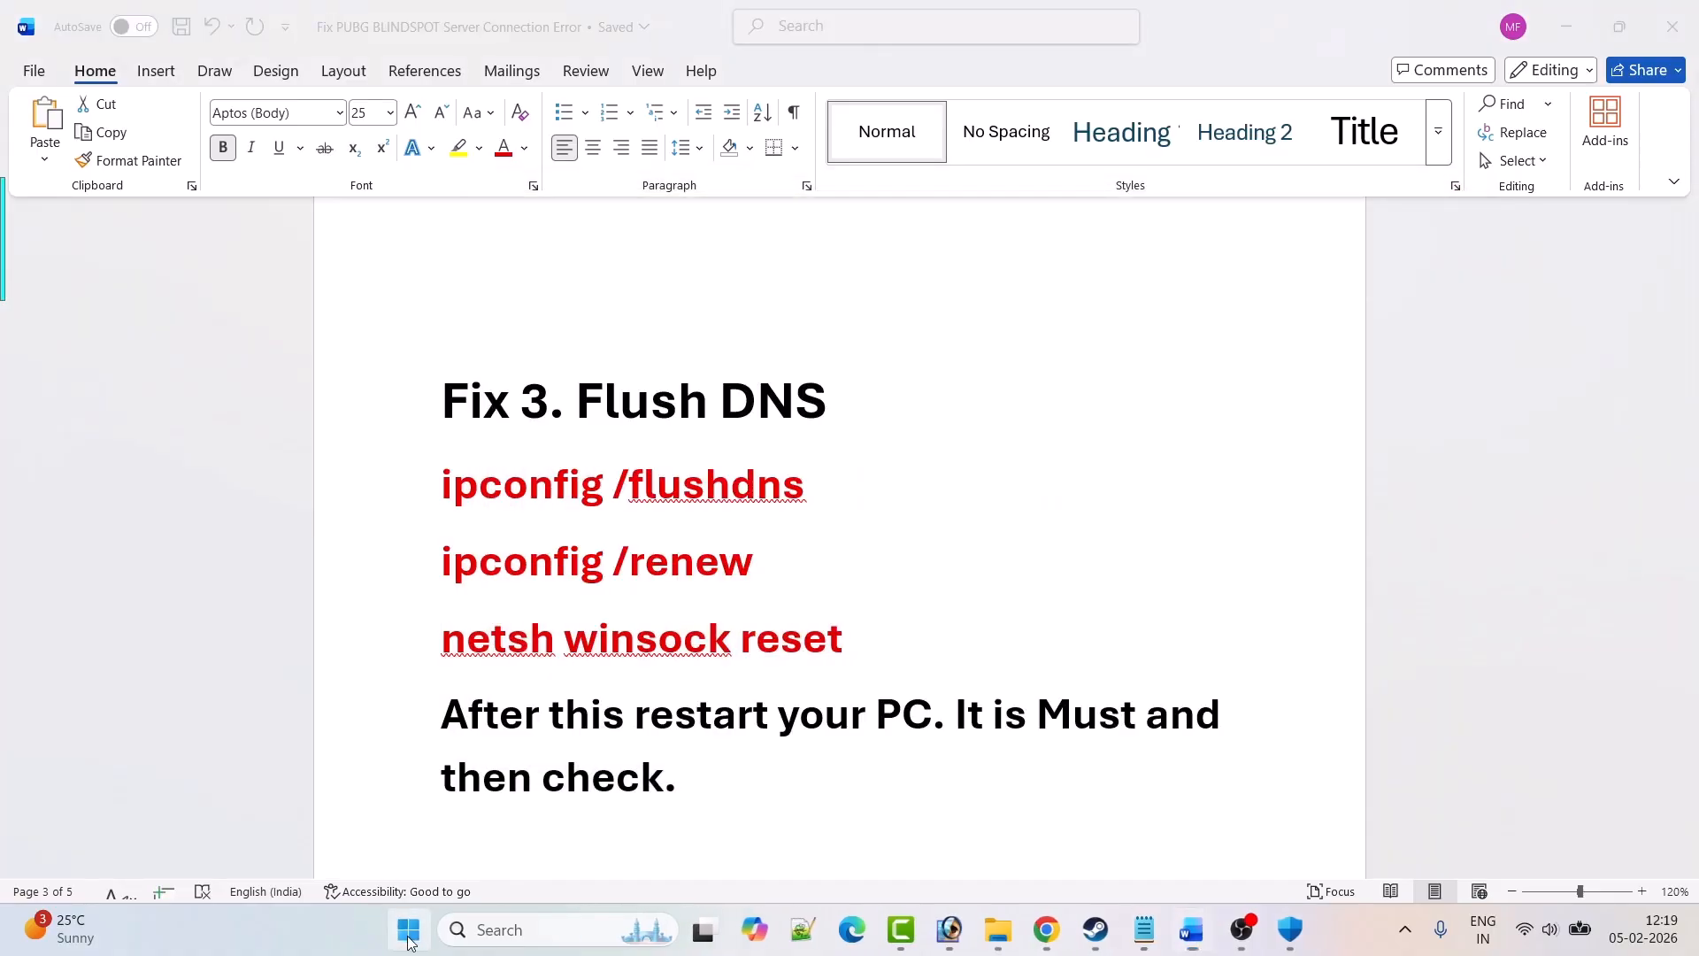
# - Look up the PC's Restart option among the power options without restarting, and return to the document
pyautogui.click(405, 929)
pyautogui.click(1123, 853)
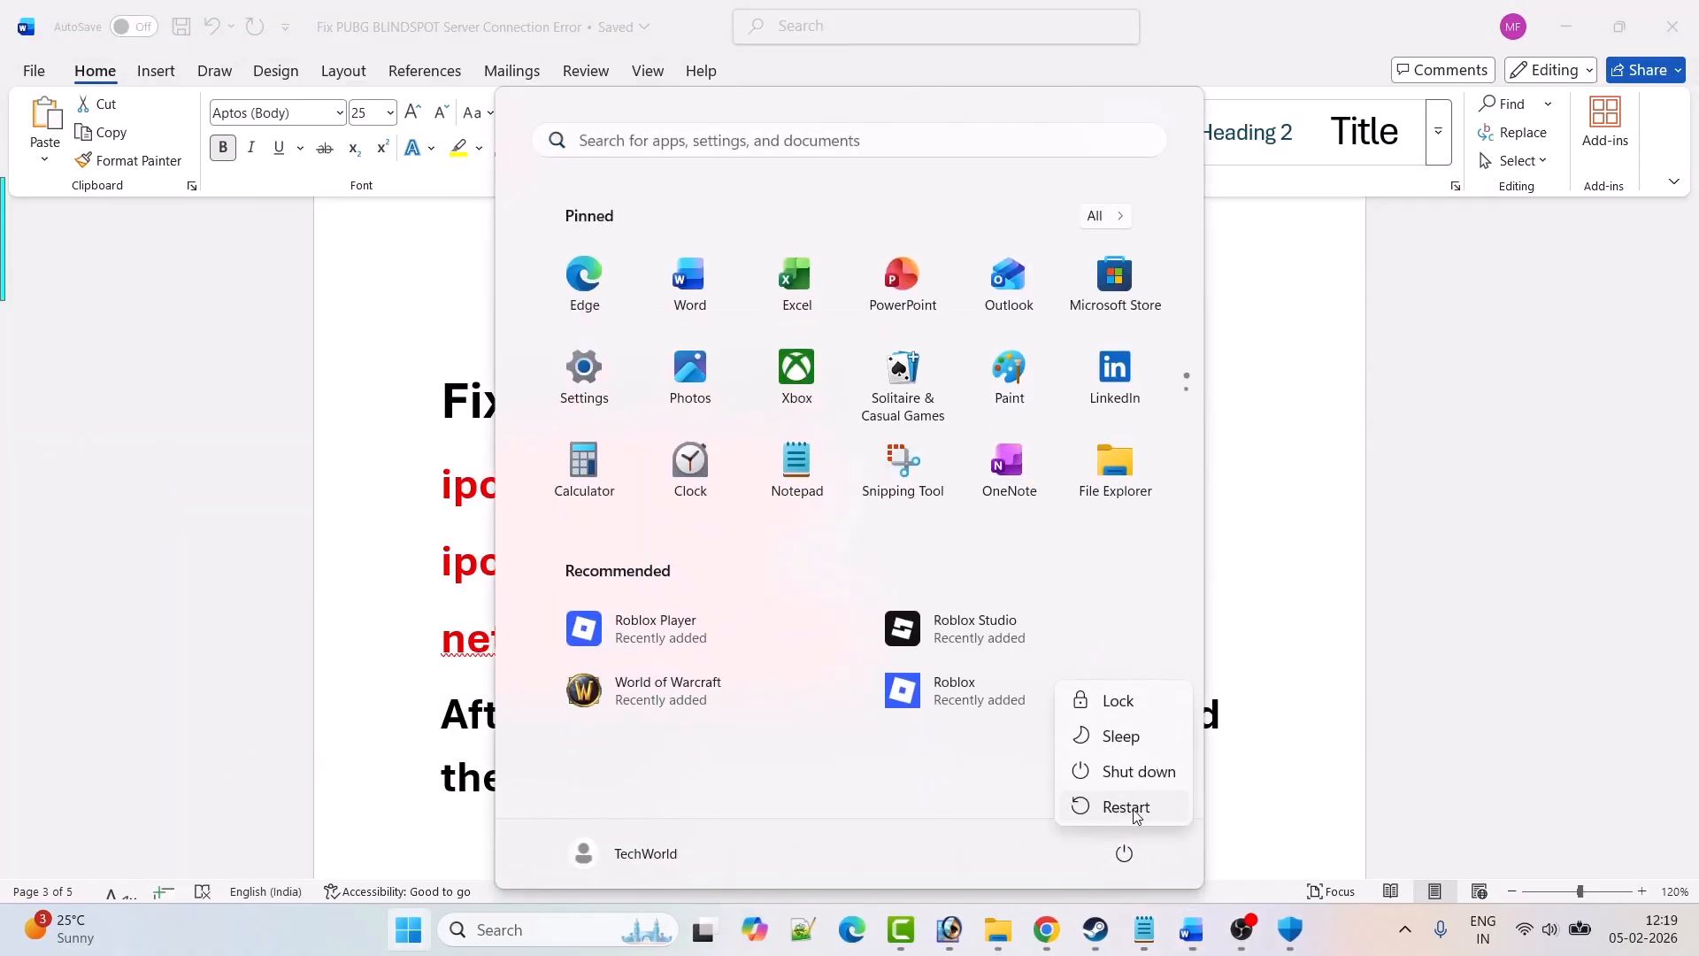
pyautogui.click(1282, 704)
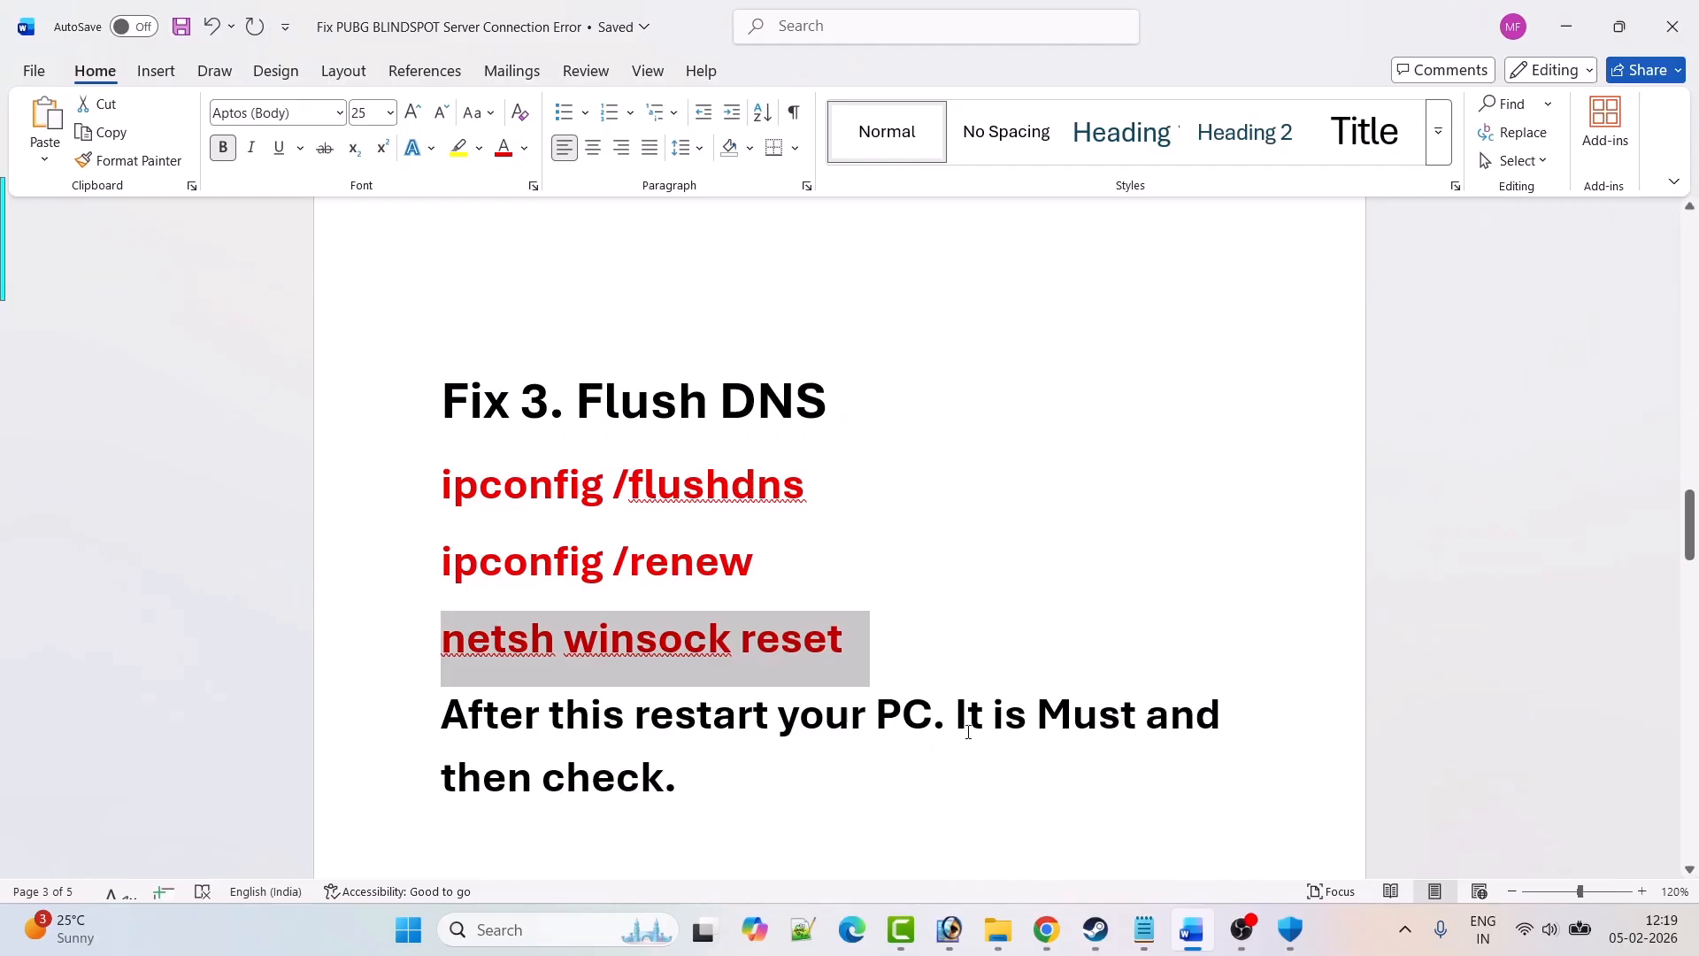
pyautogui.click(968, 732)
# - View the PUBG: BLINDSPOT page in Steam, then return to Word and read the Fix 4 heading
pyautogui.click(1097, 928)
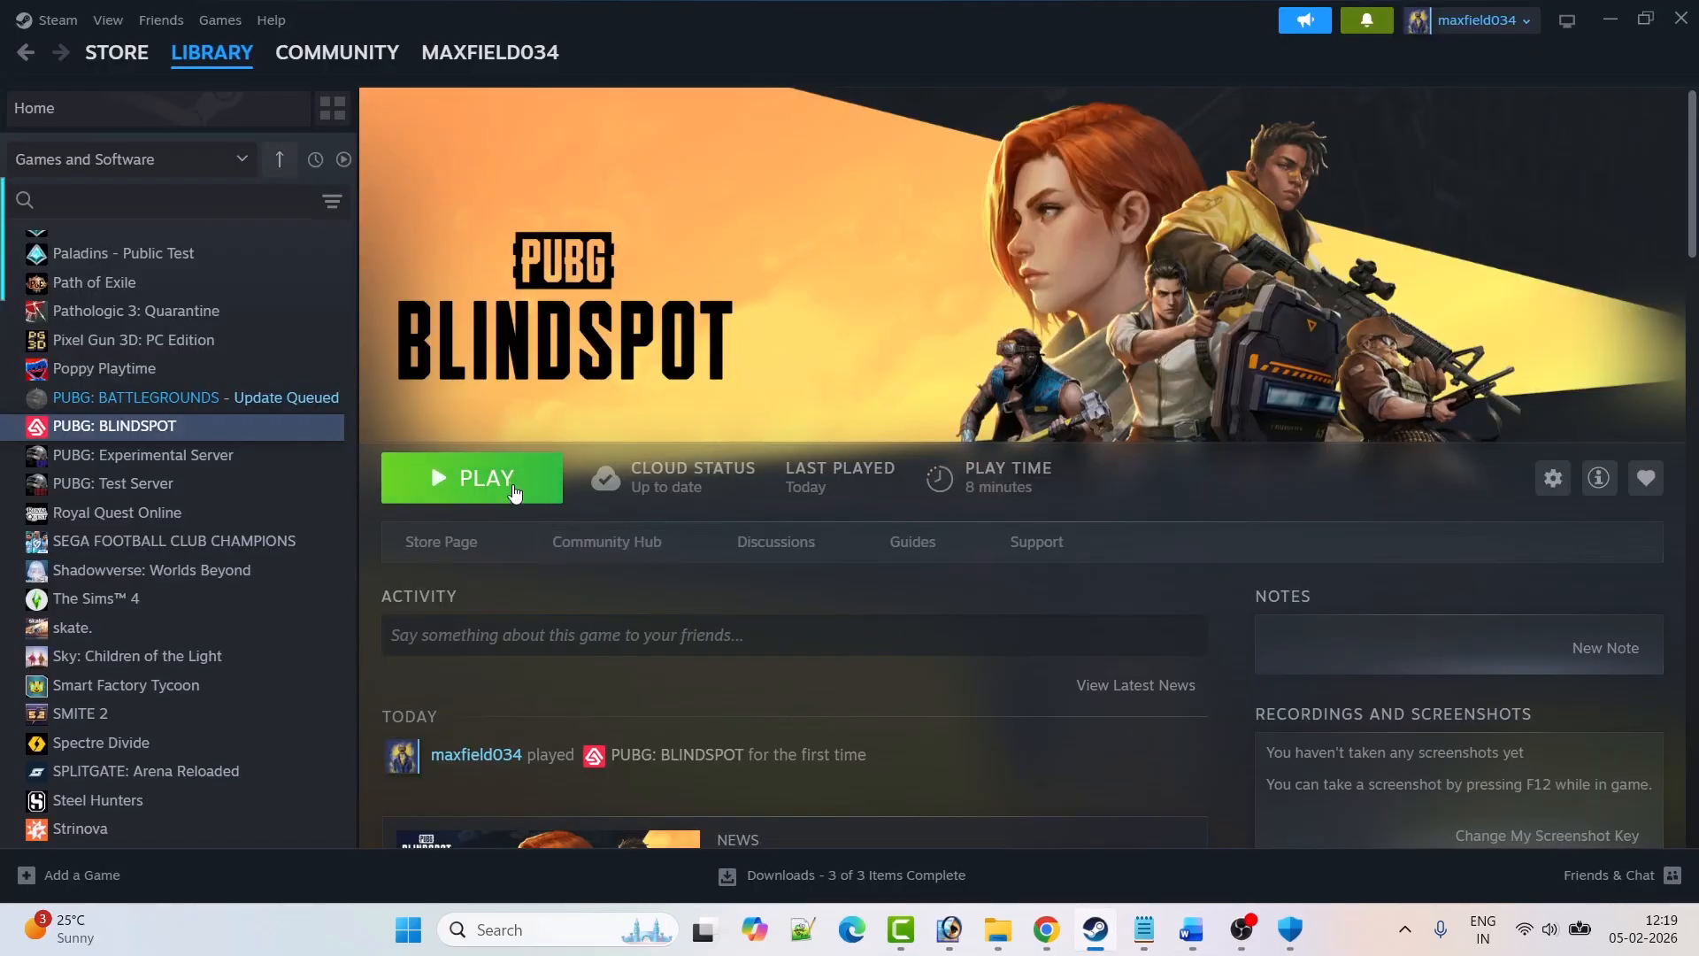
pyautogui.click(1191, 929)
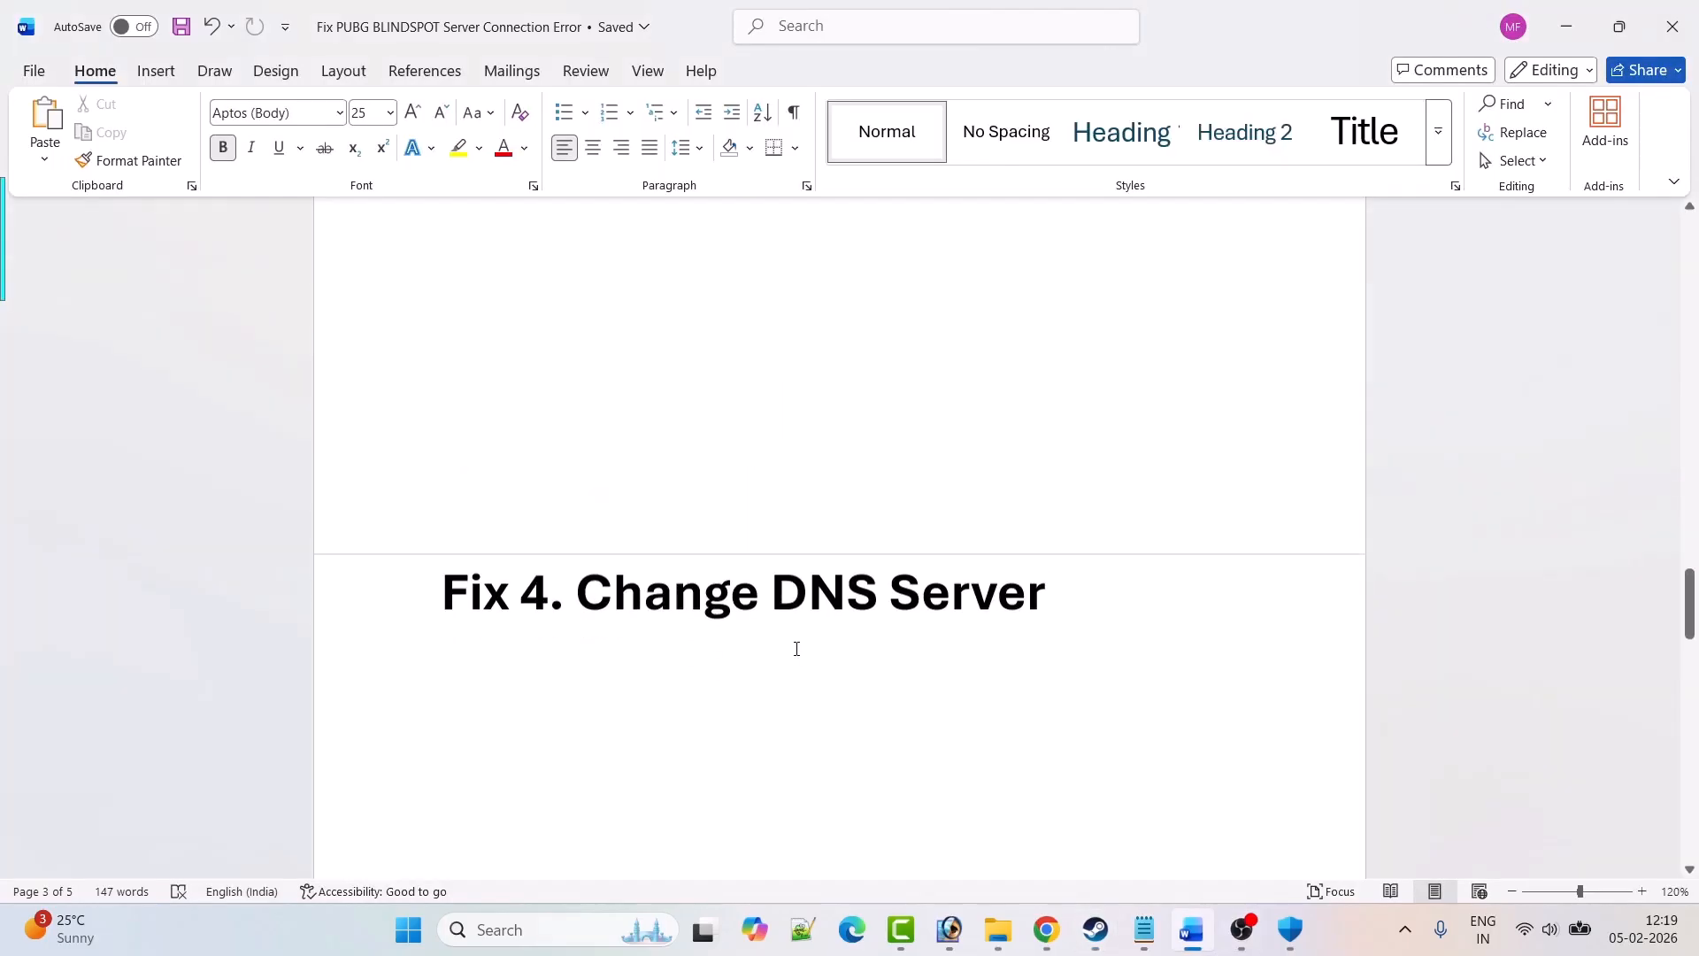
pyautogui.scroll(-1, 796, 649)
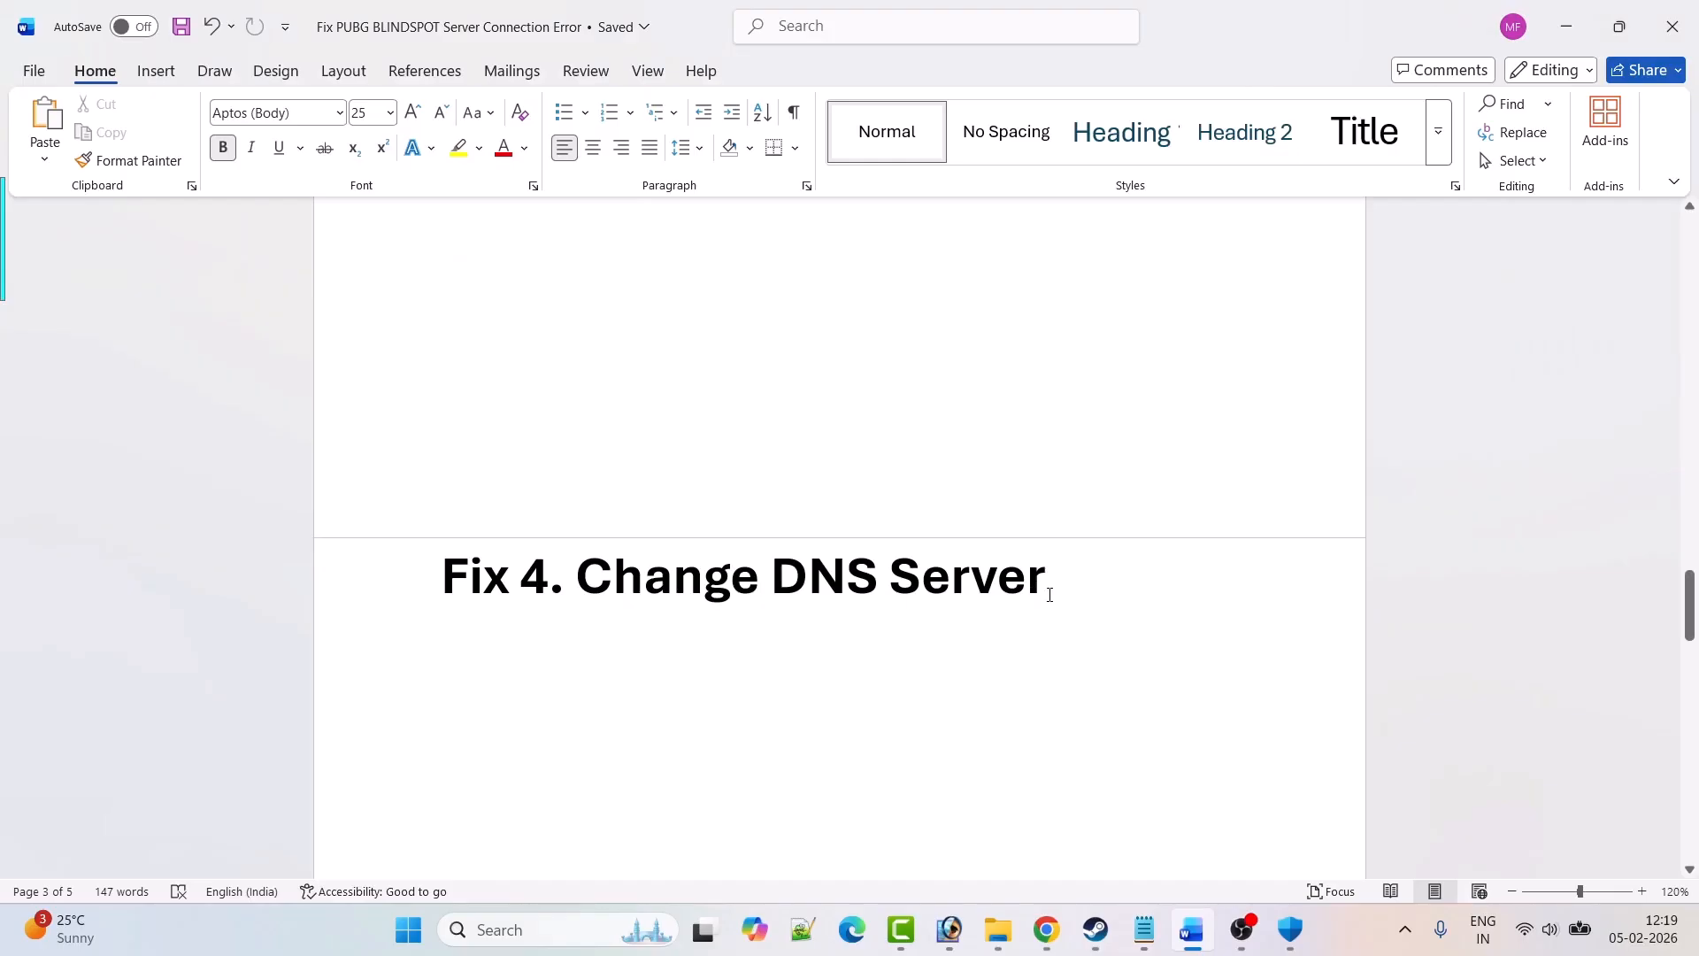
# - Open Control Panel and go to the Network and Sharing Center
pyautogui.click(567, 929)
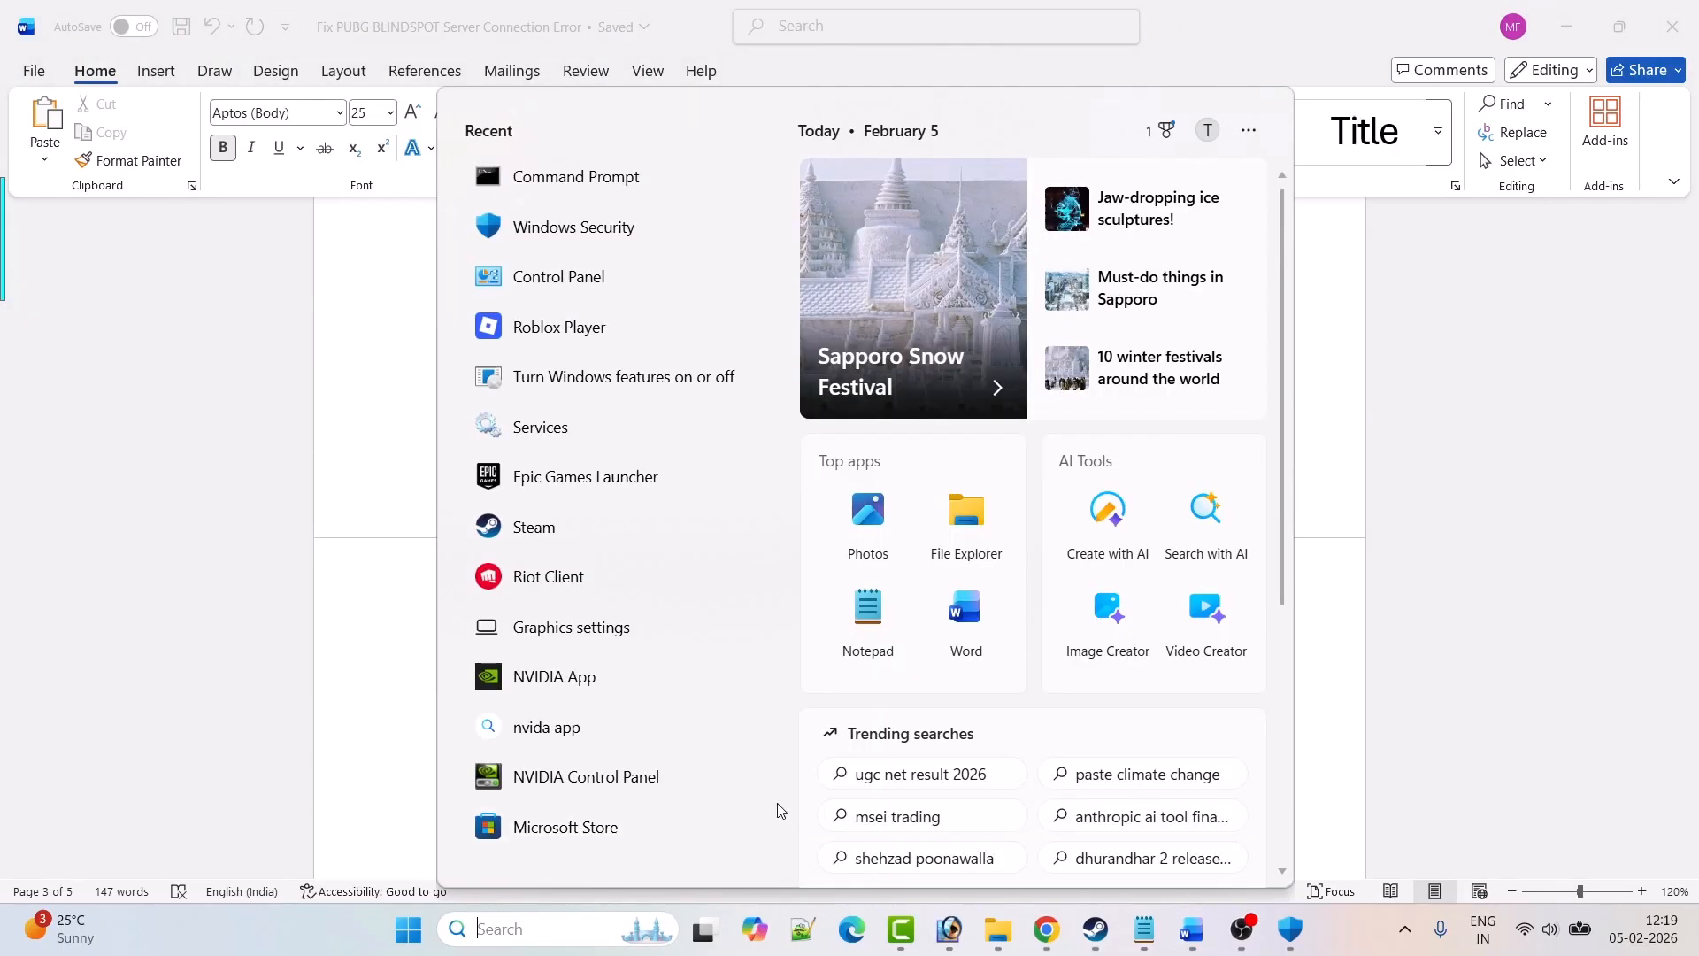
pyautogui.write('control ')
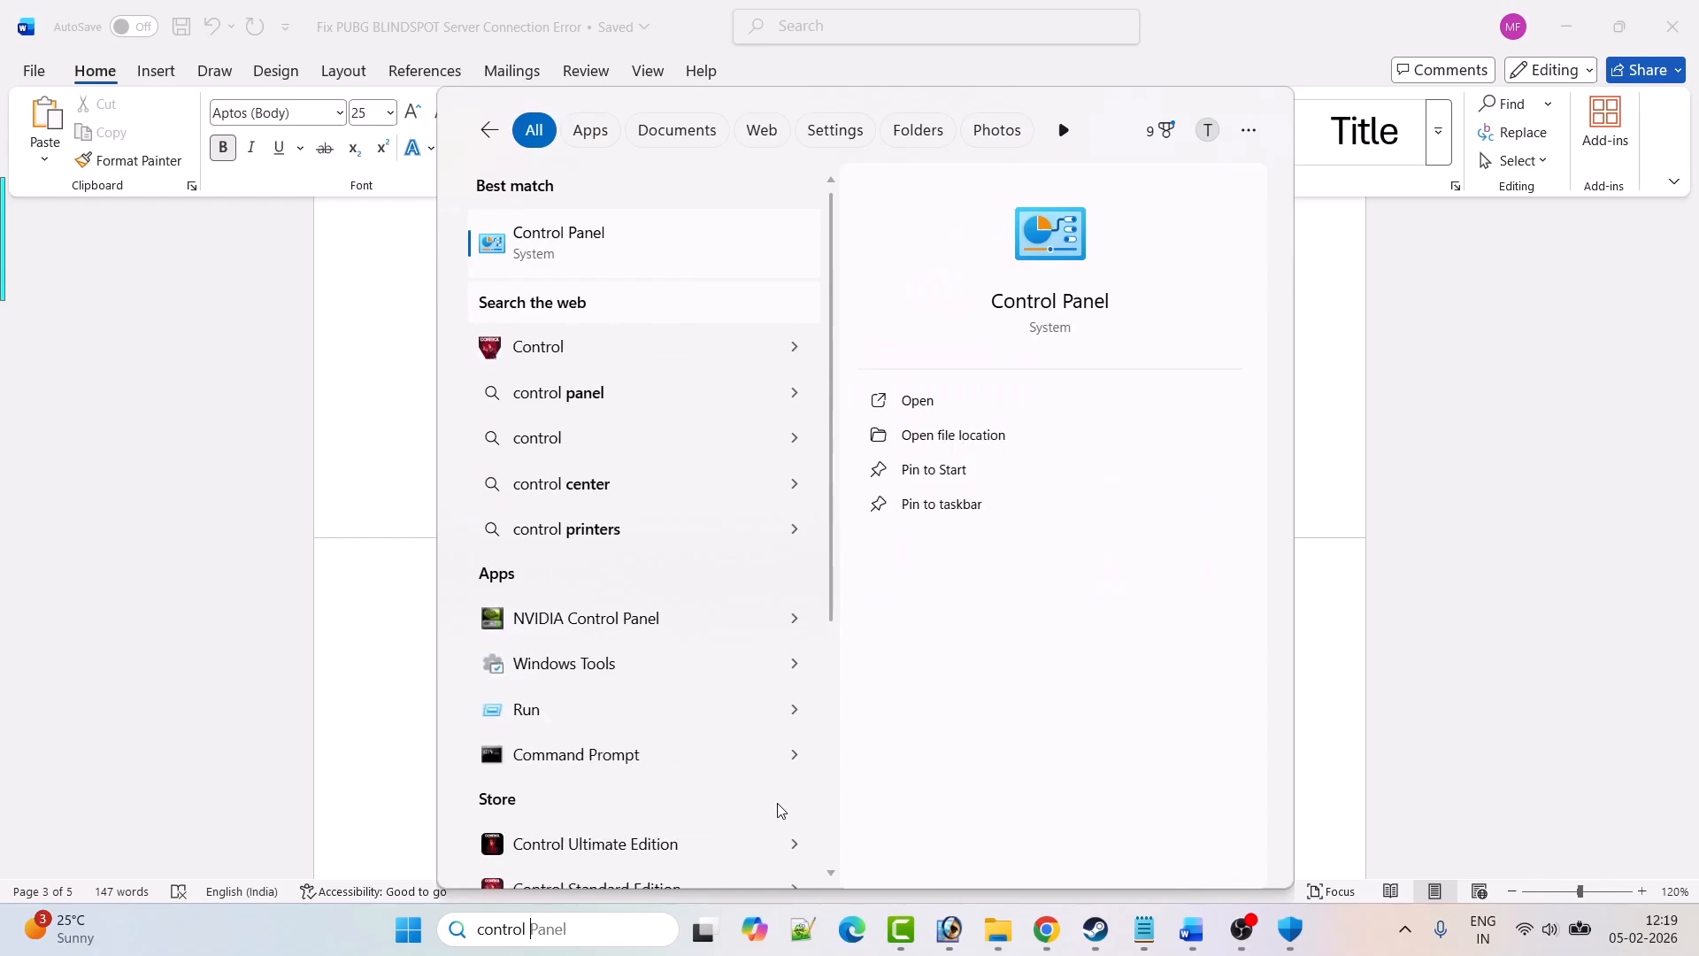
pyautogui.write('panel')
pyautogui.click(917, 400)
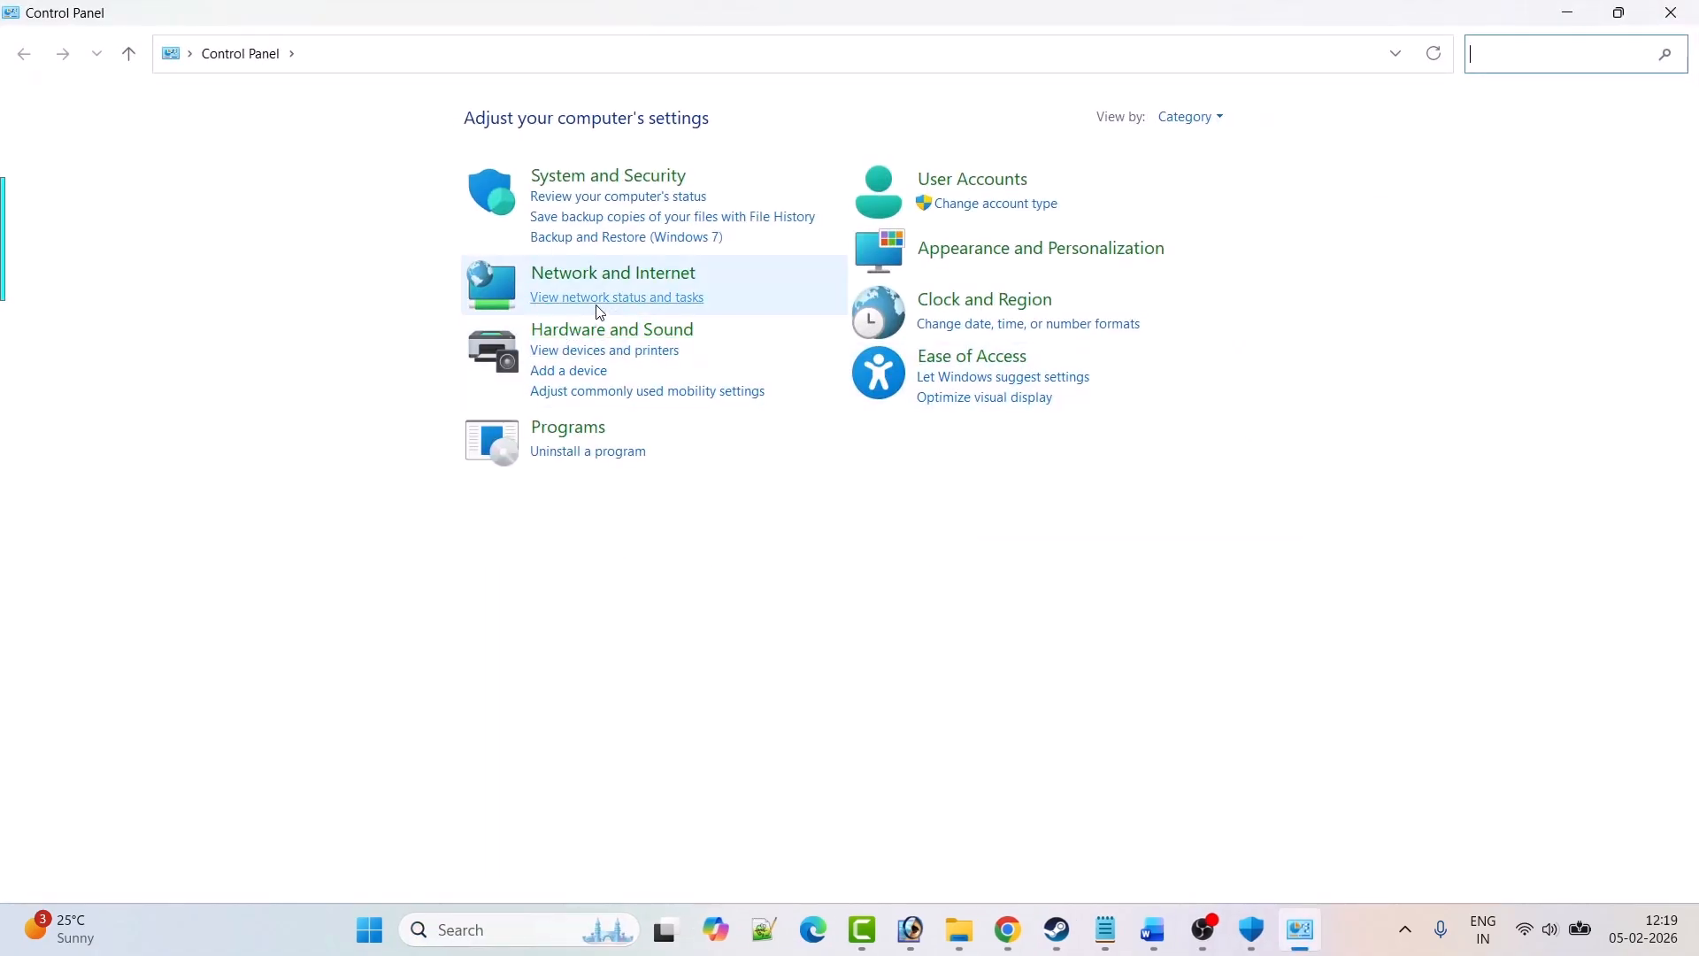
pyautogui.click(630, 298)
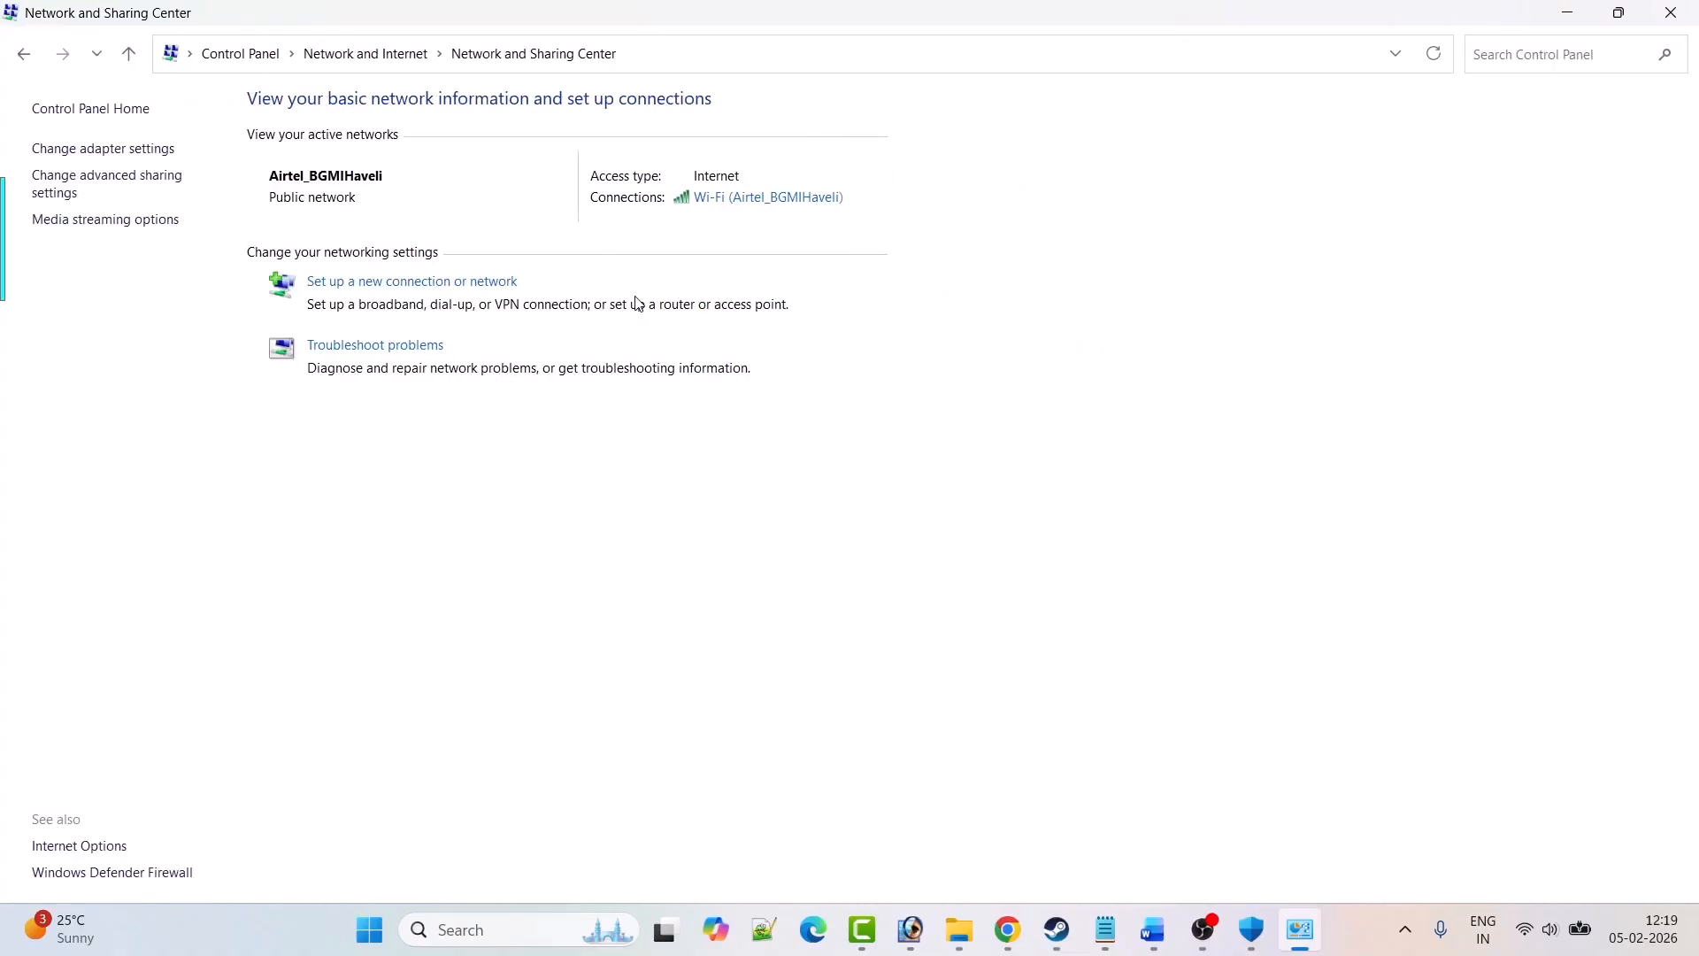
# - Open the Internet Protocol Version 4 (TCP/IPv4) properties of the active Wi-Fi connection
pyautogui.click(768, 199)
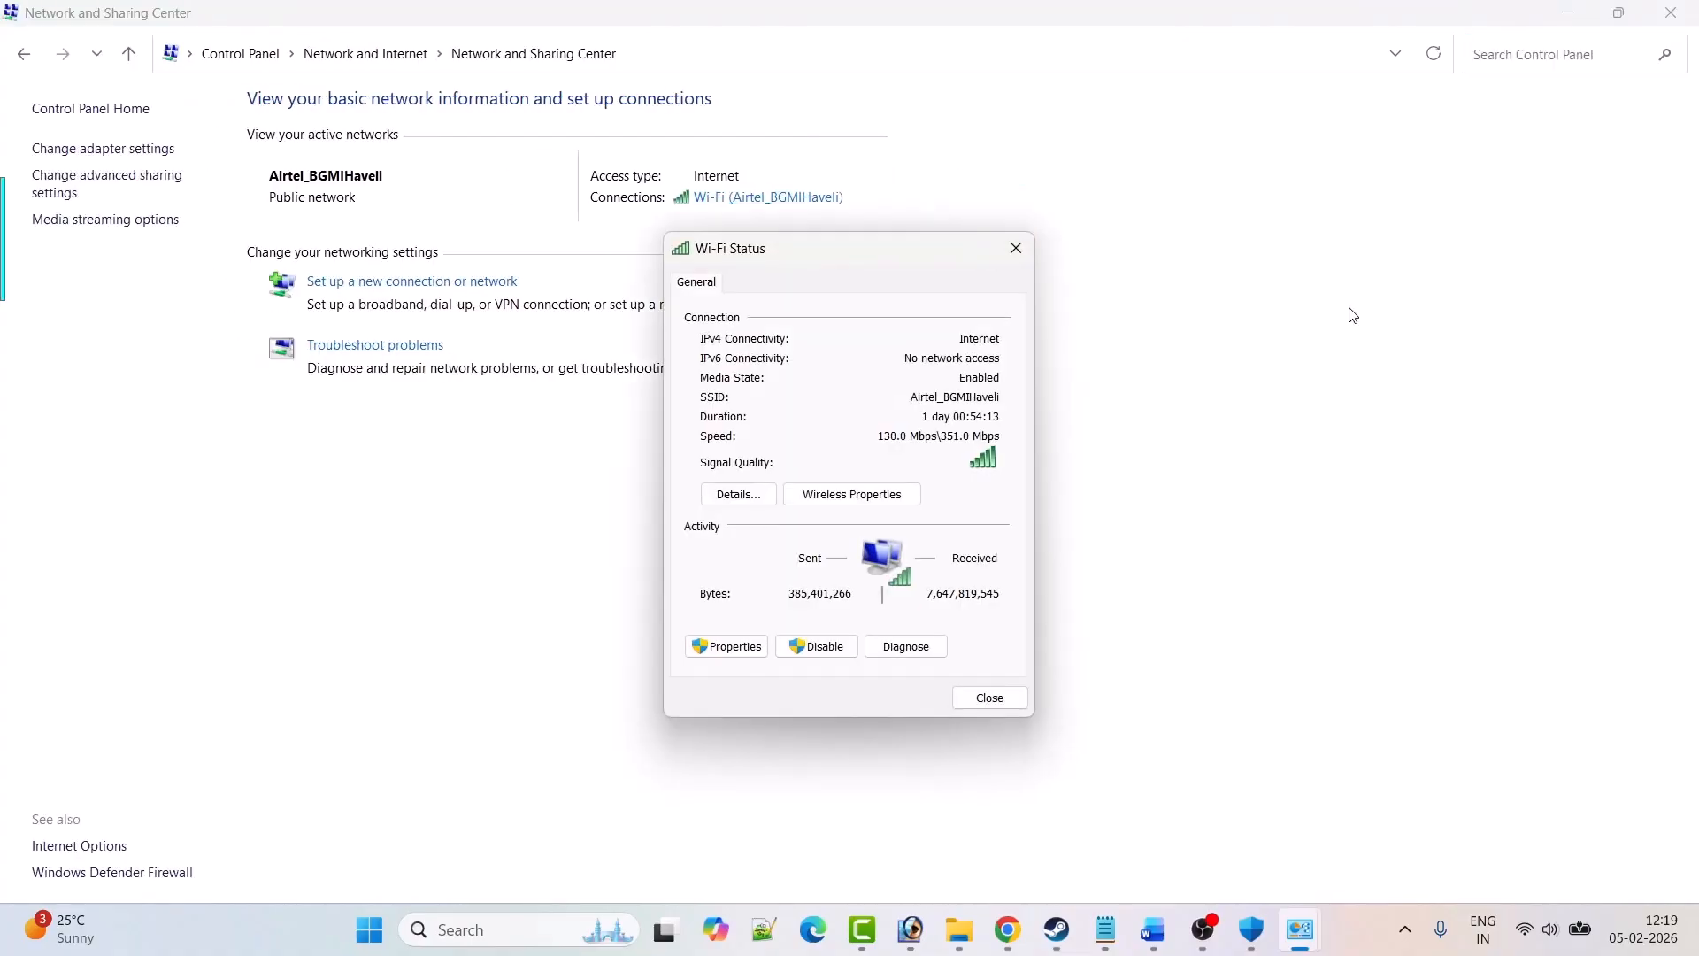
pyautogui.click(725, 646)
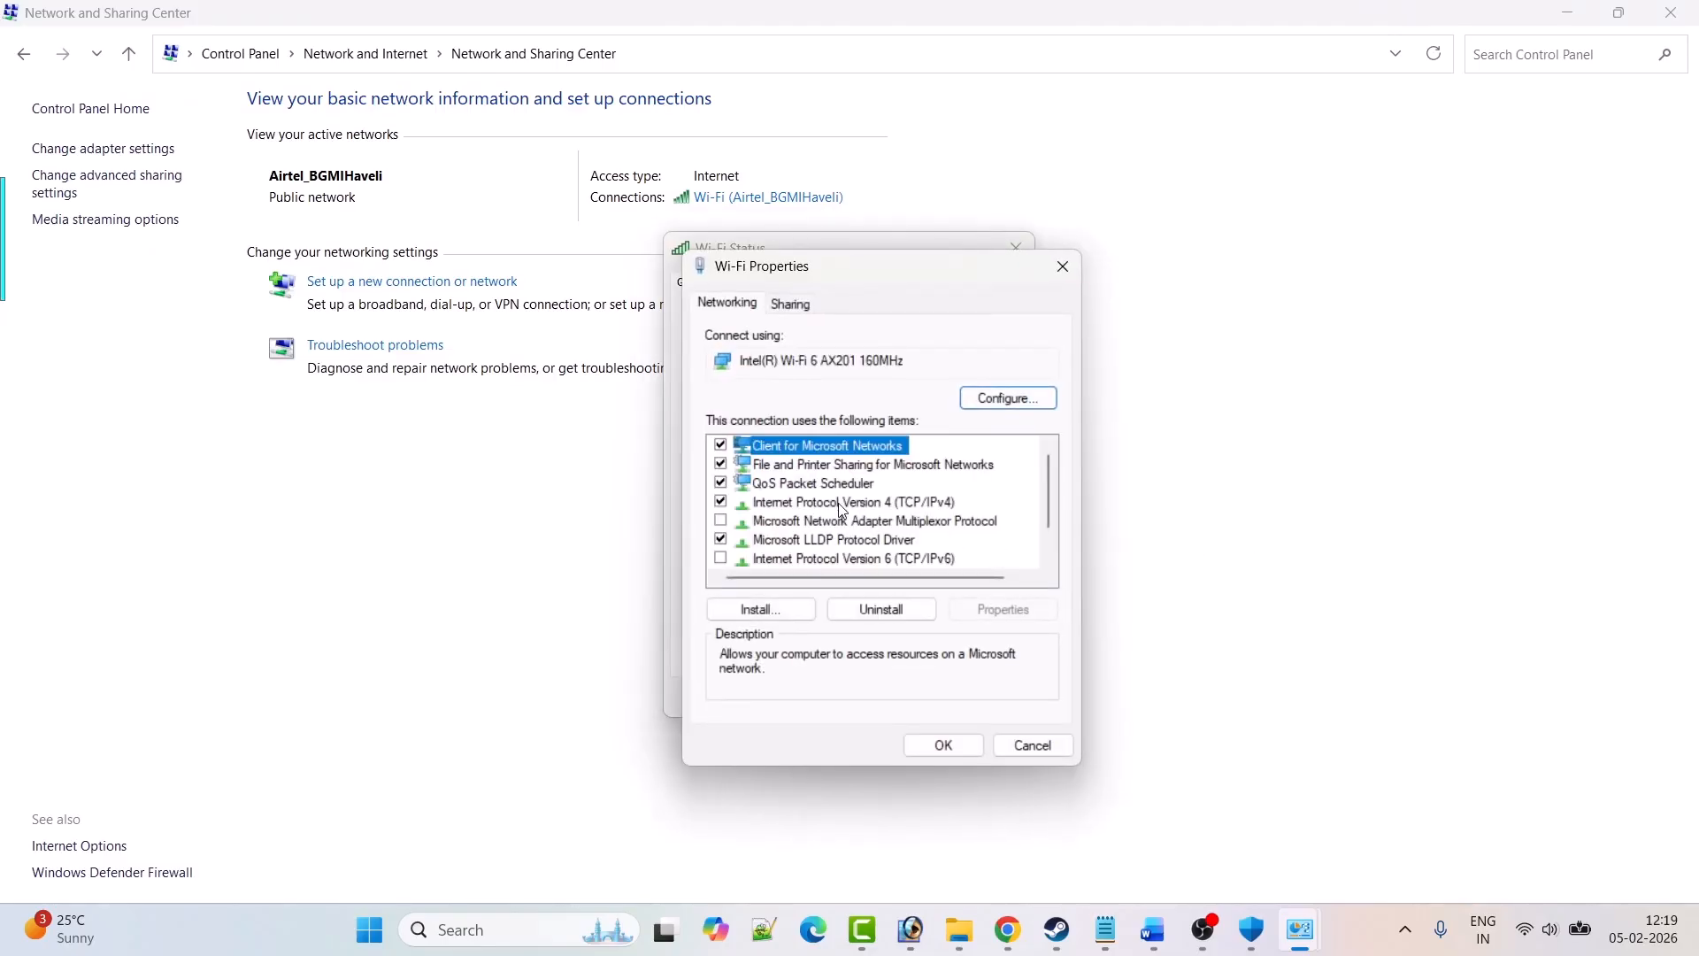
pyautogui.click(840, 504)
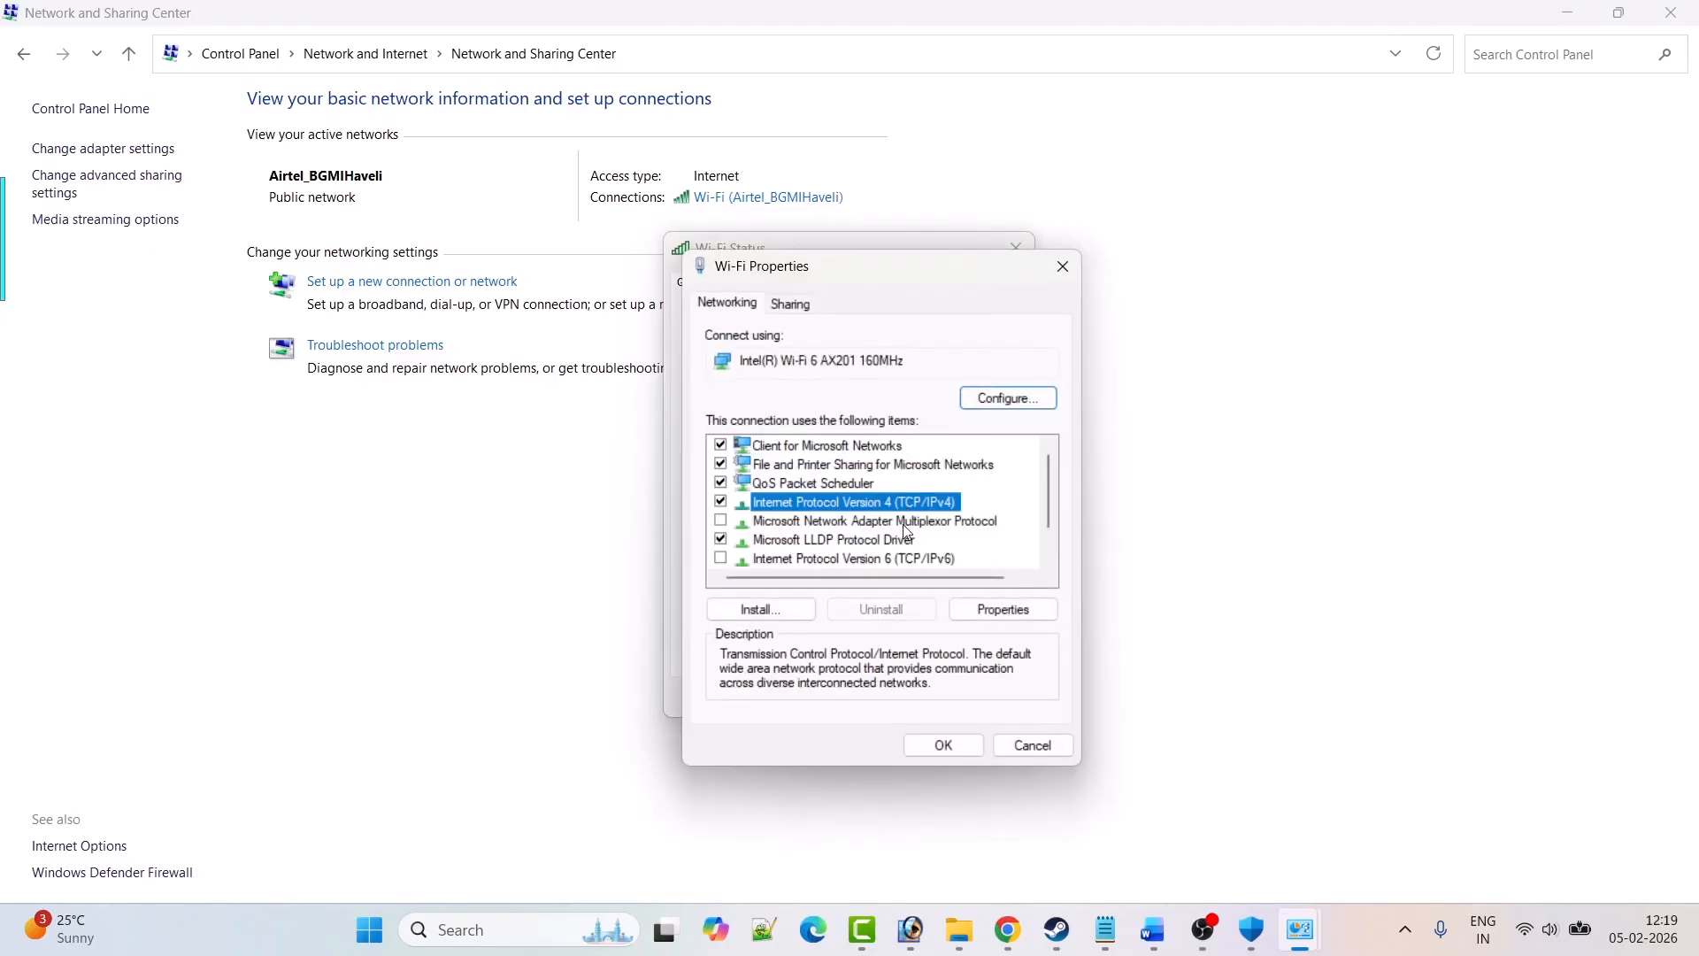
pyautogui.click(1003, 608)
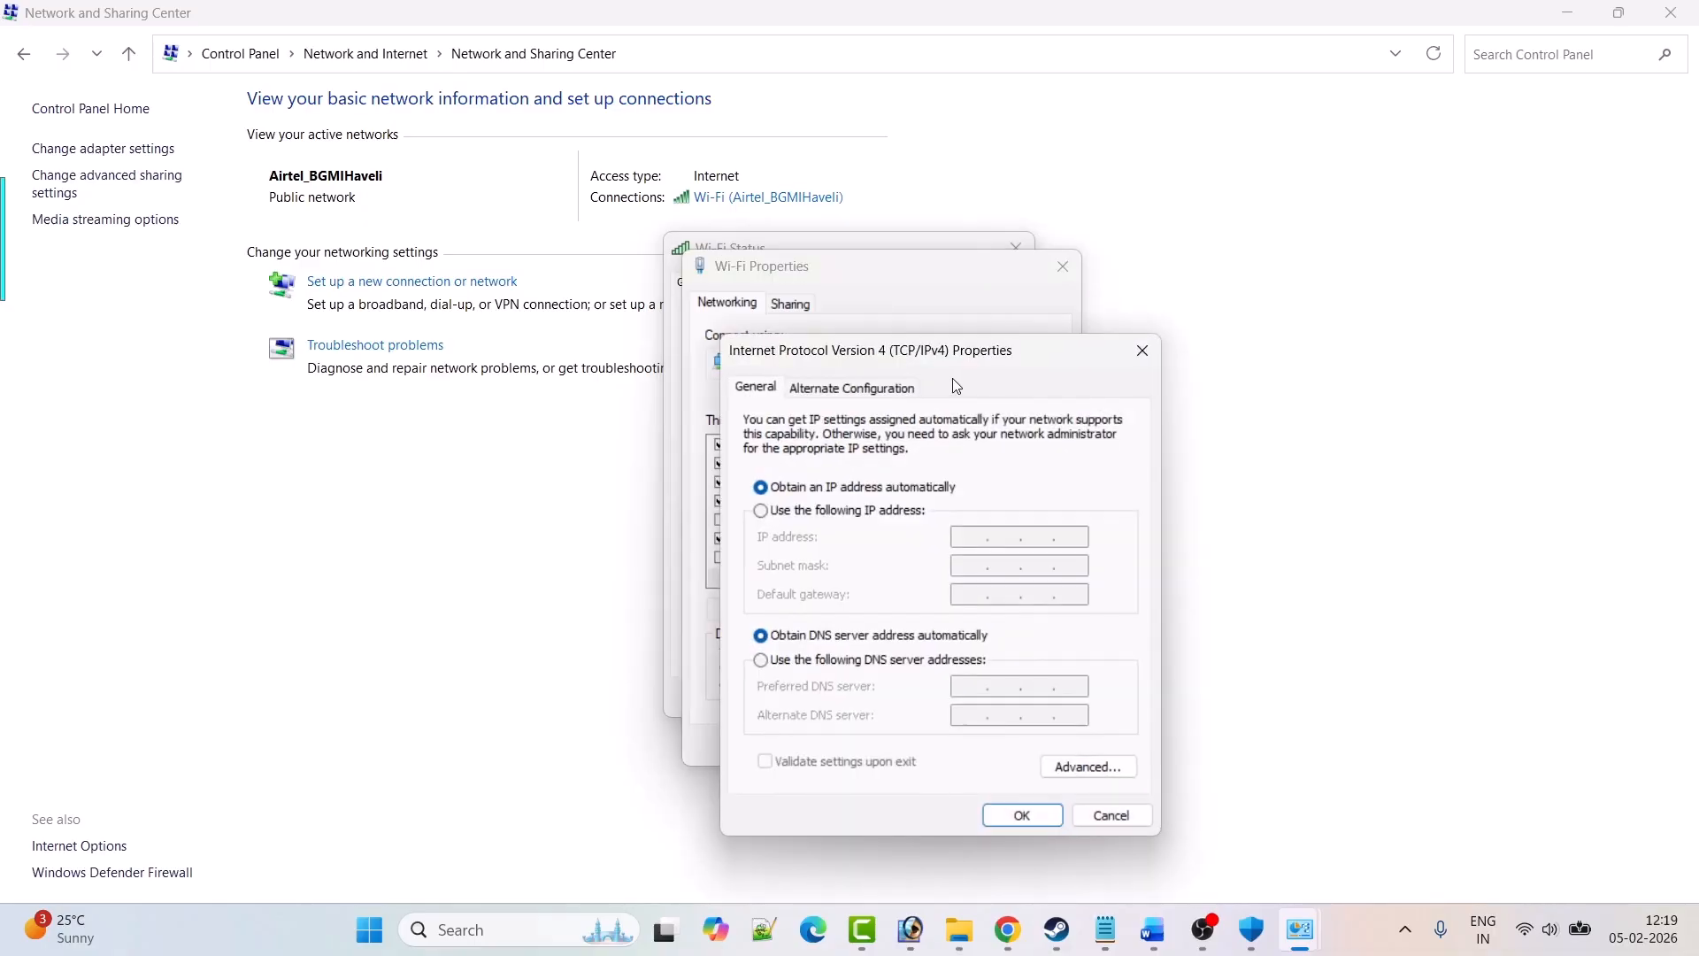
# - Set the IPv4 DNS servers manually to 8.8.8.8 preferred and 8.8.4.4 alternate, and confirm the settings
pyautogui.click(763, 665)
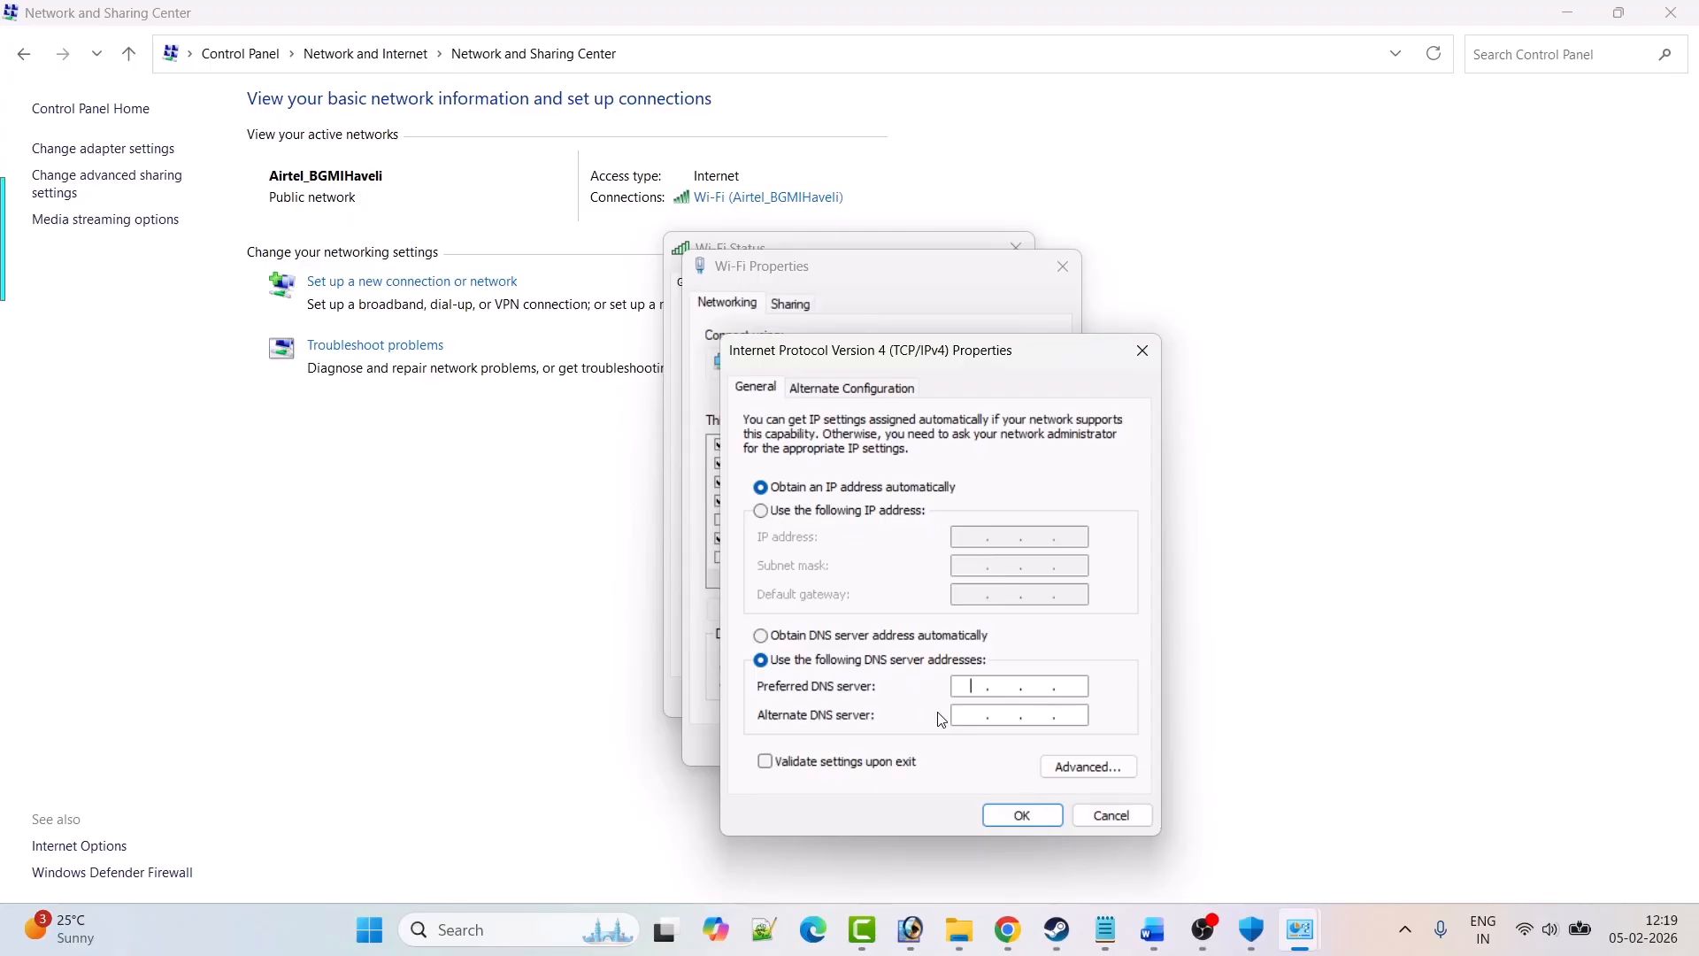
pyautogui.write('8.8.8.8')
pyautogui.click(998, 715)
pyautogui.write('8.8.4.4')
pyautogui.click(1017, 815)
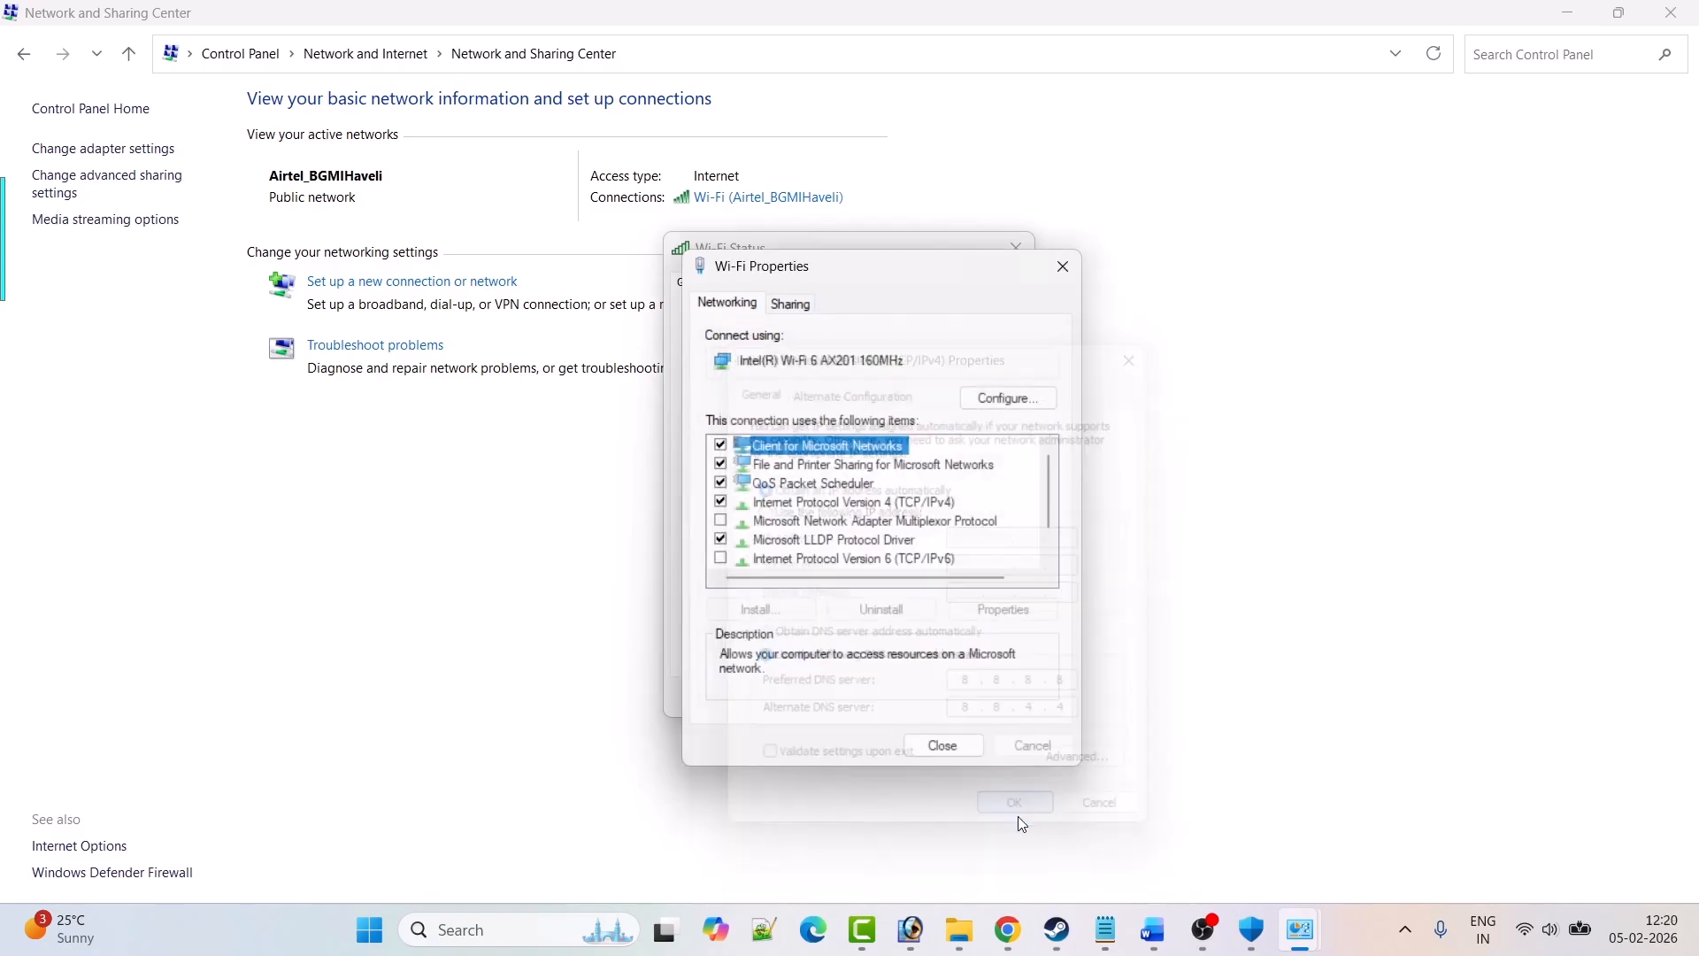
# - Close the Wi-Fi properties and status dialogs and switch to the PUBG: BLINDSPOT page in Steam
pyautogui.click(961, 751)
pyautogui.click(1016, 248)
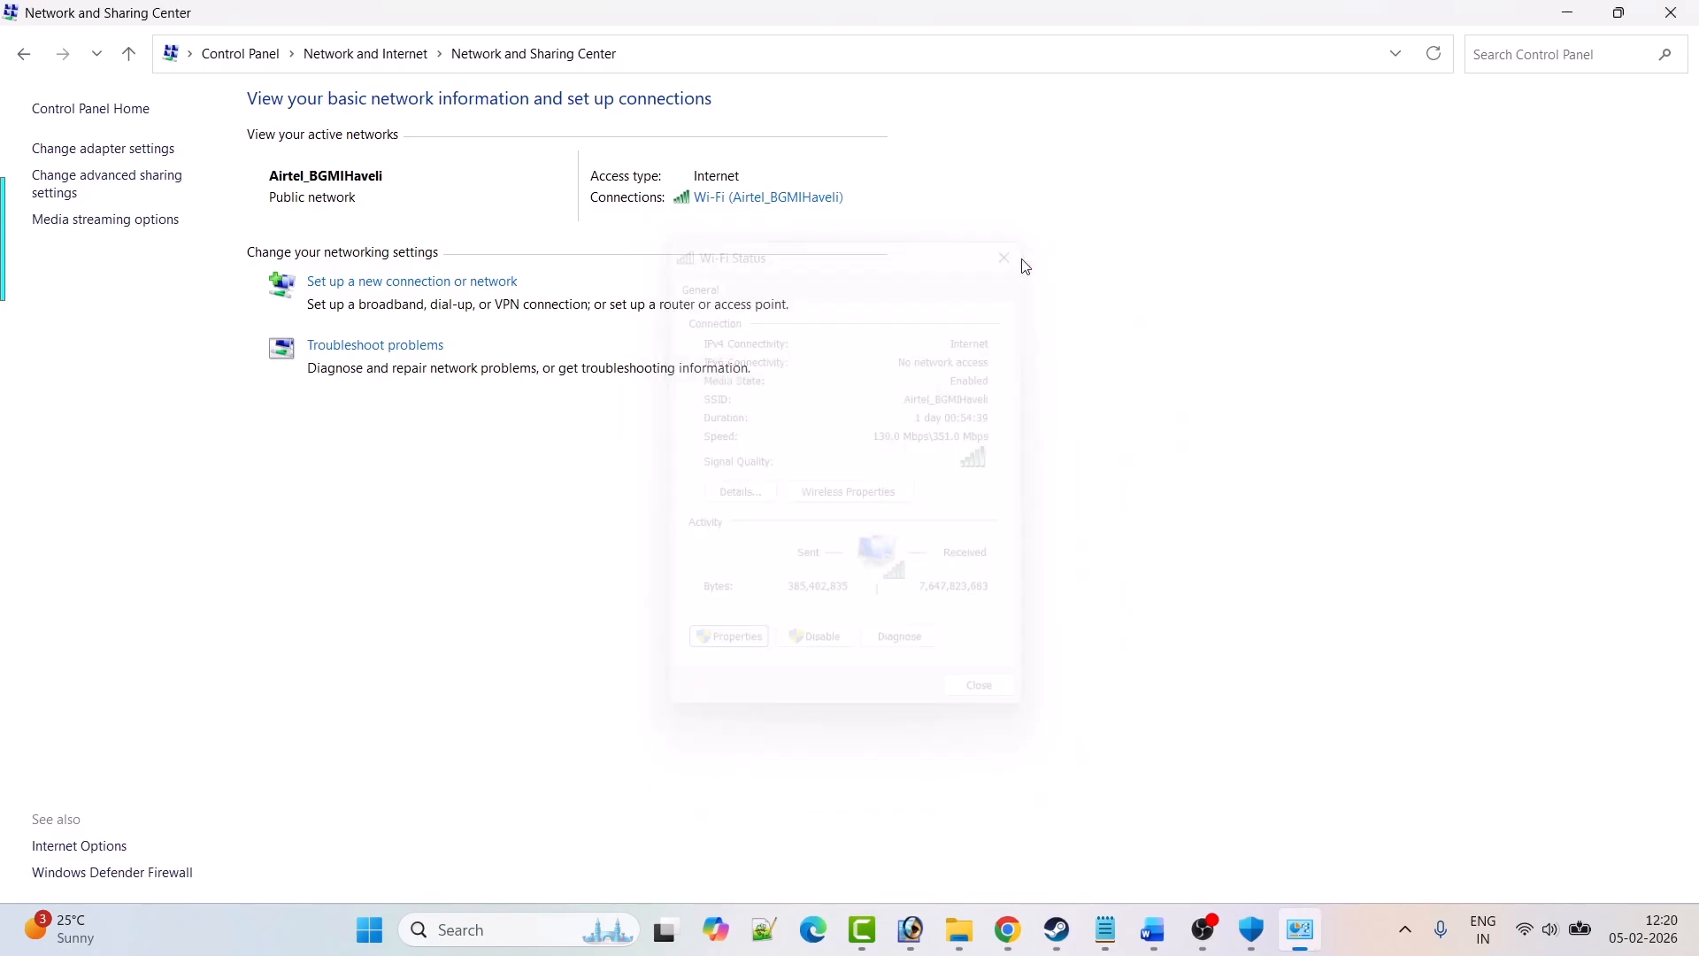
pyautogui.click(1058, 929)
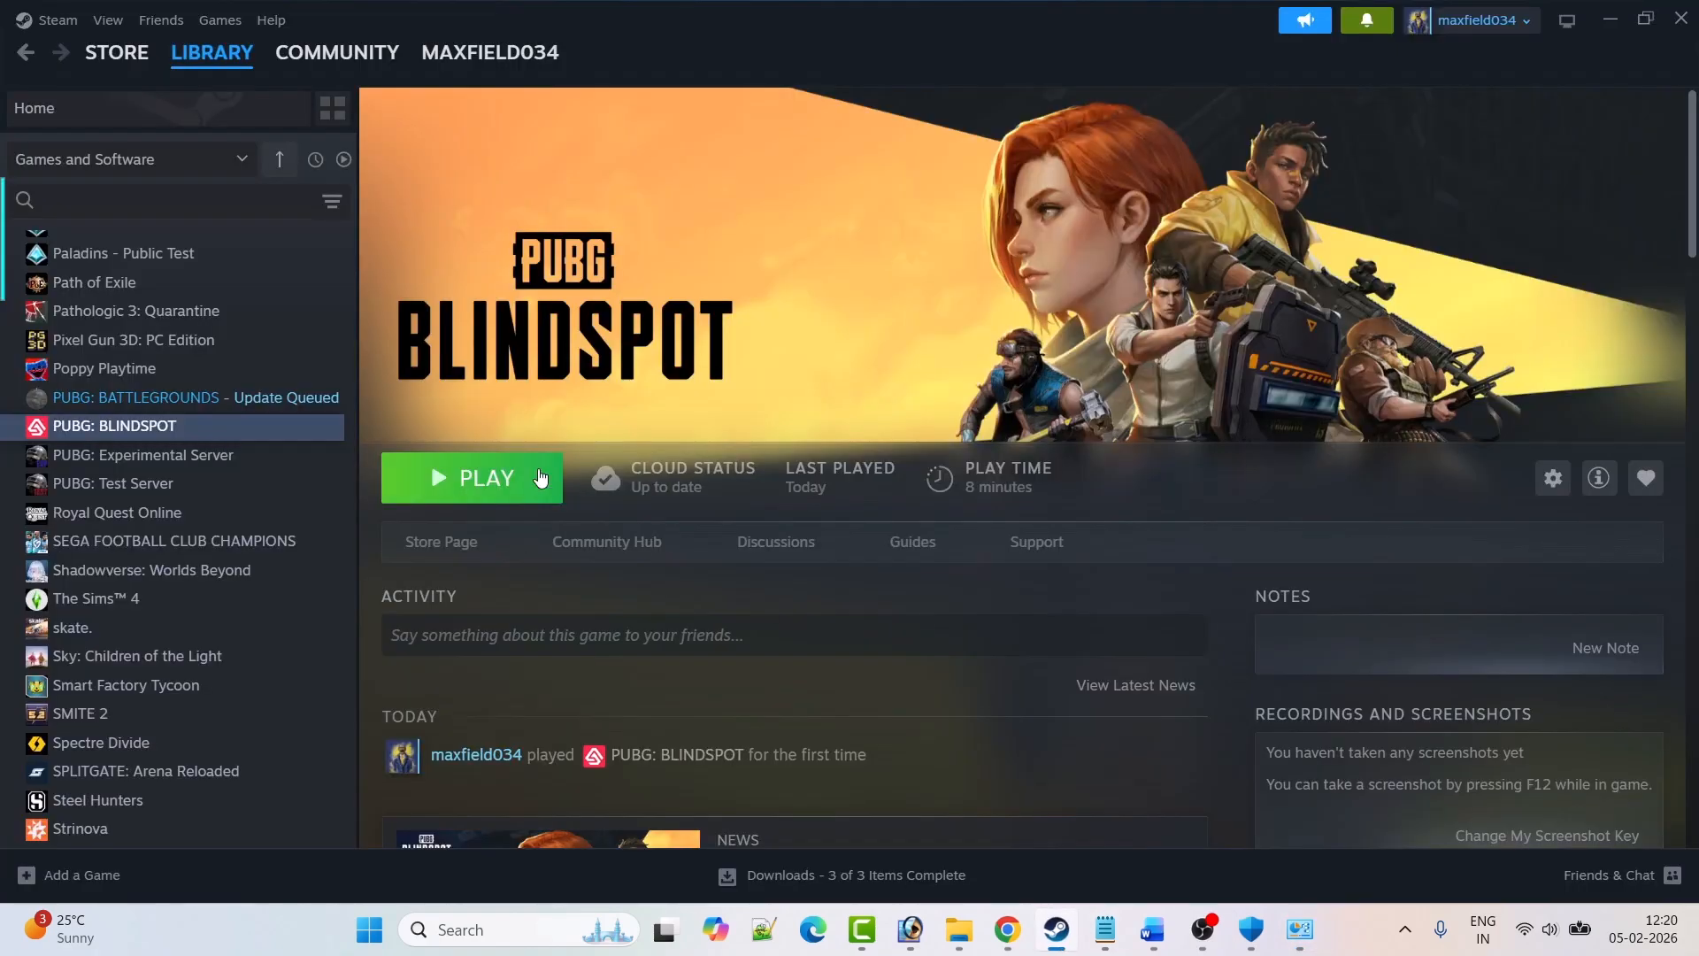
# - Read the Fix 5 heading in the Word document, and view the file verification option in PUBG: BLINDSPOT's Installed Files properties in Steam
pyautogui.click(1152, 929)
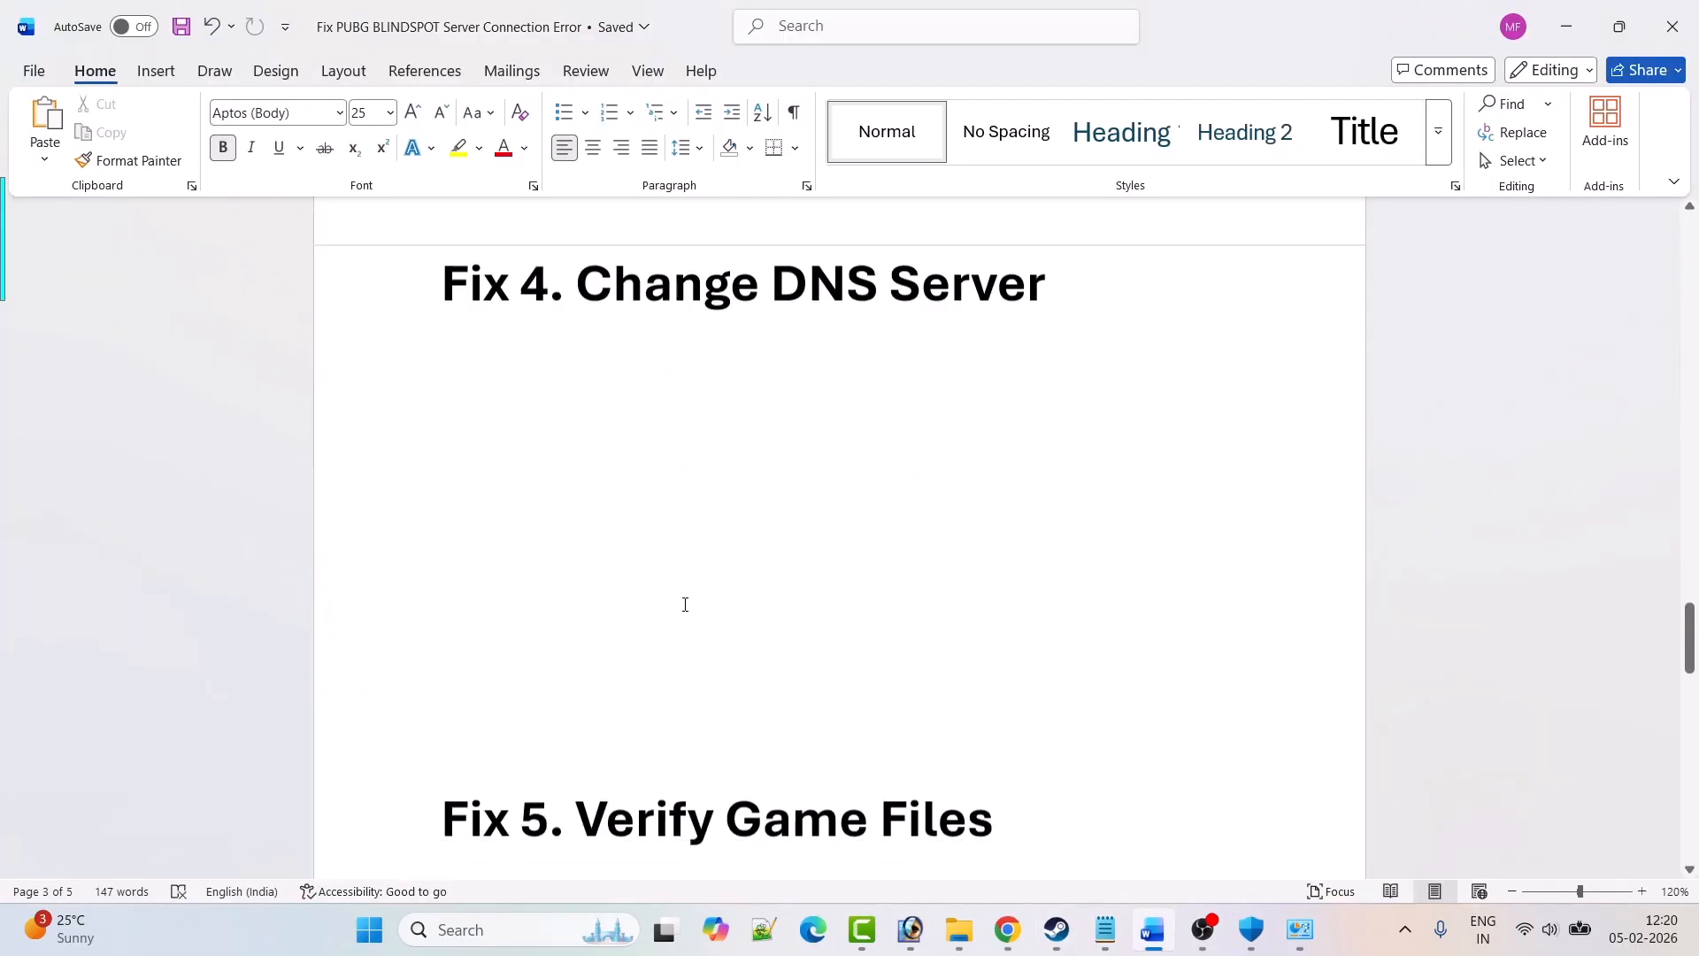
pyautogui.scroll(-3, 682, 602)
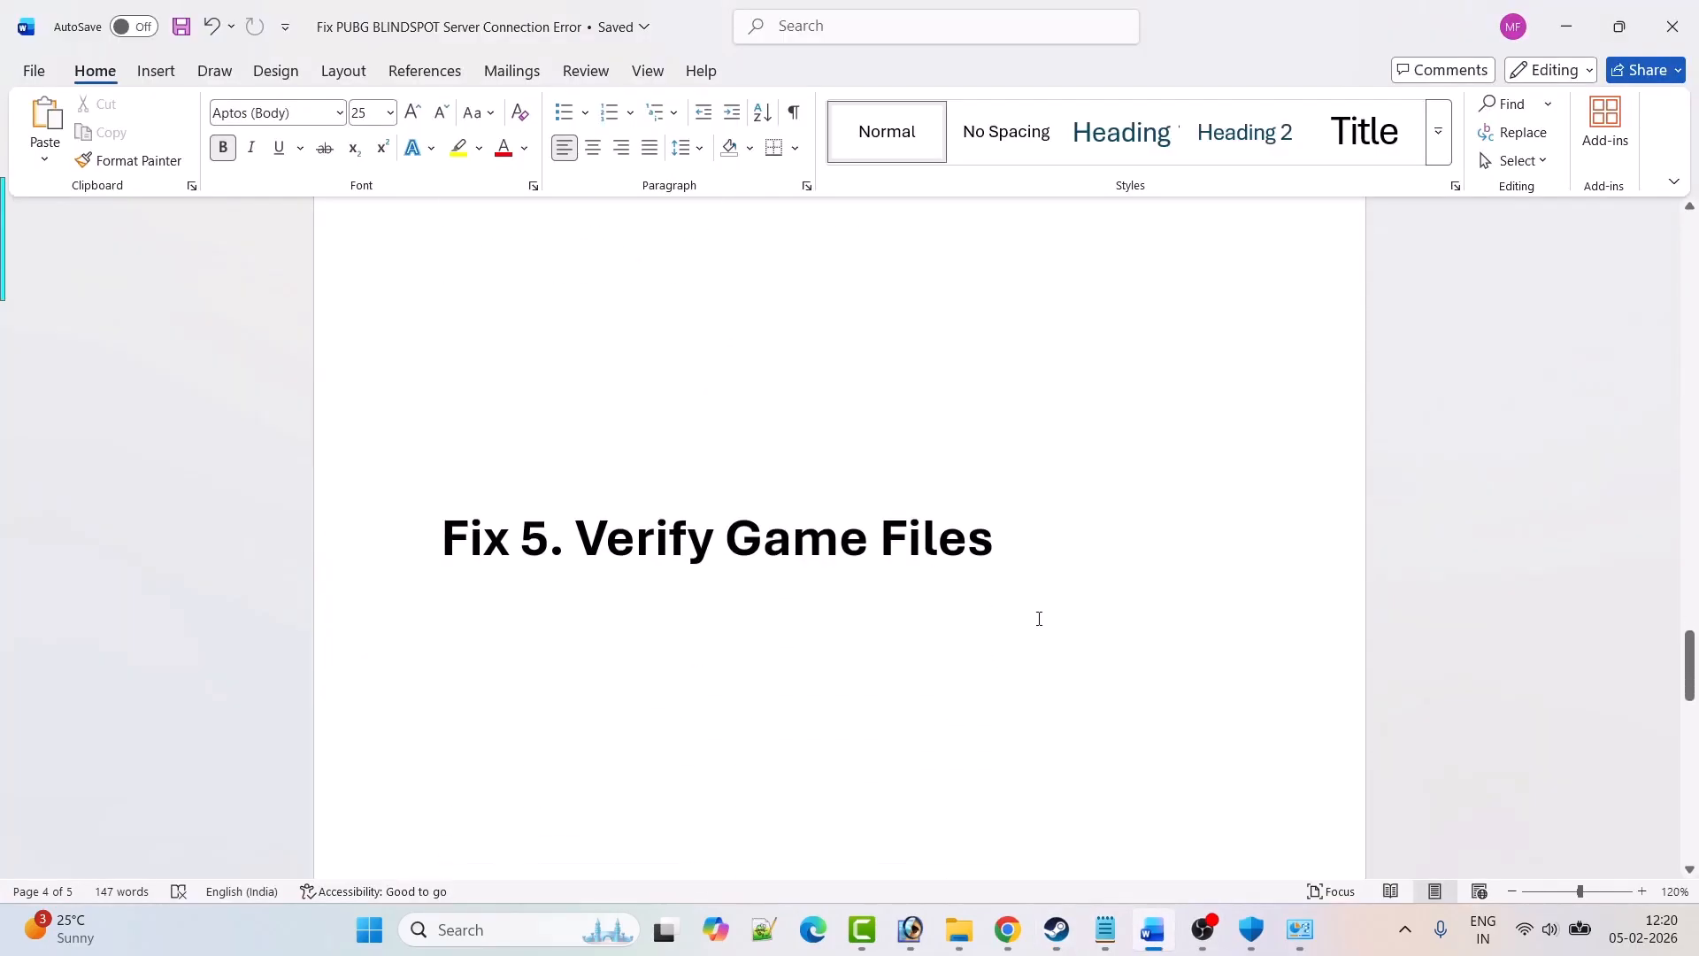
pyautogui.click(1059, 929)
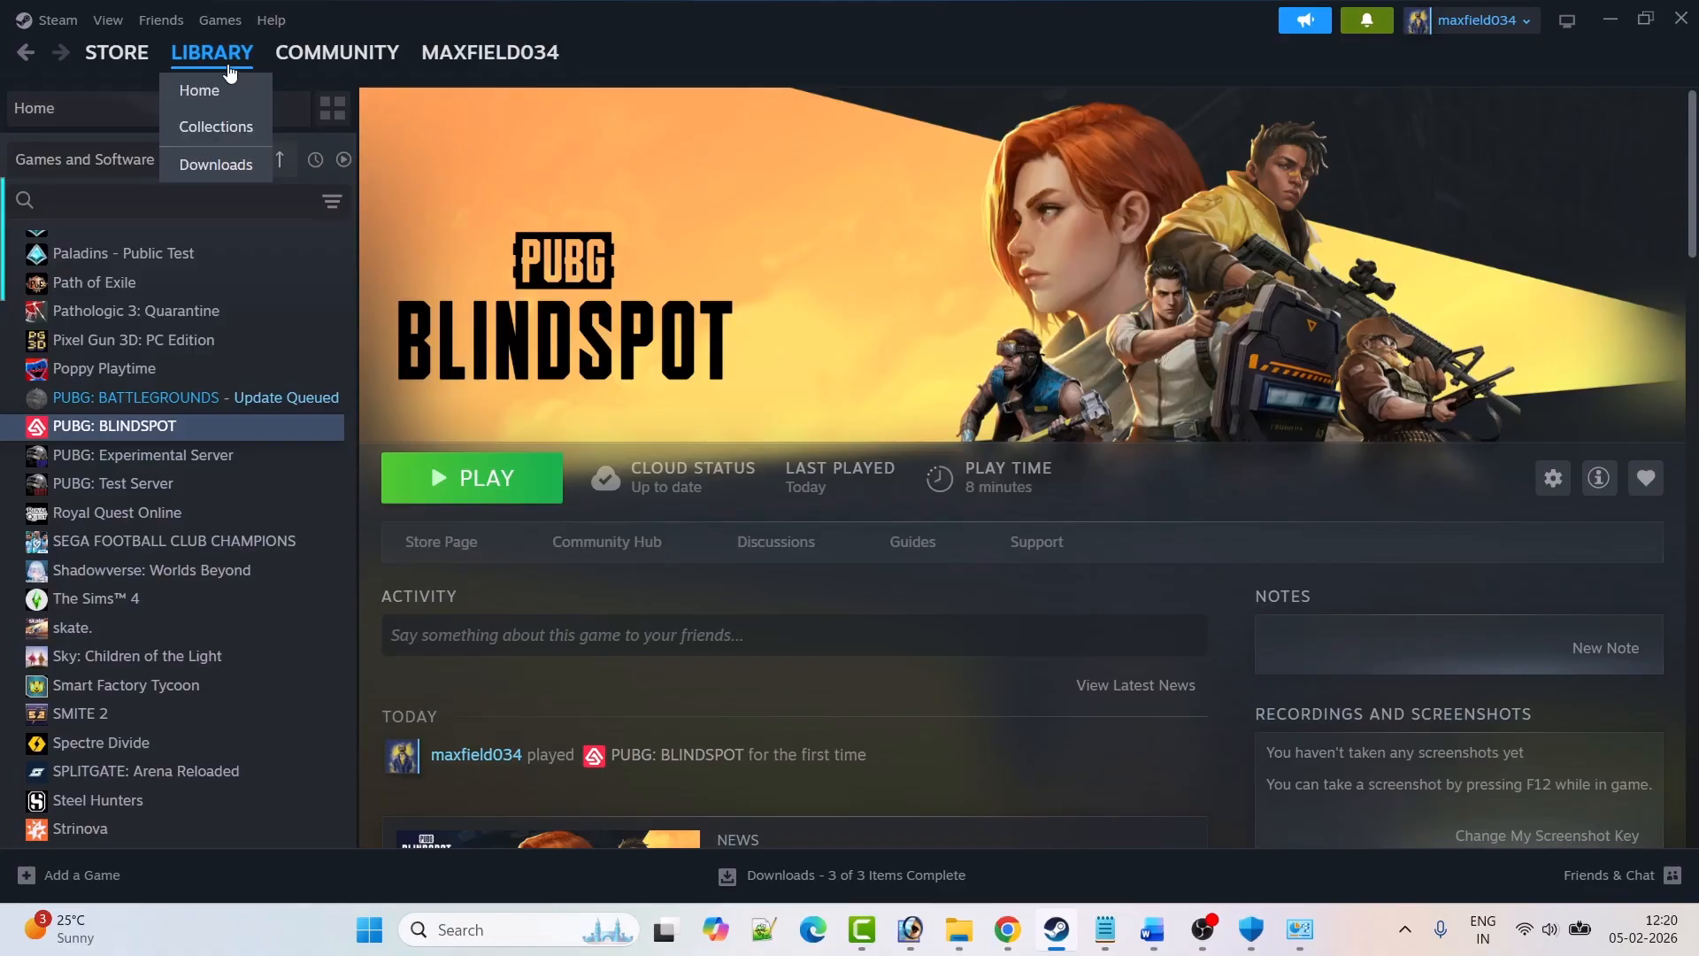
pyautogui.rightClick(177, 424)
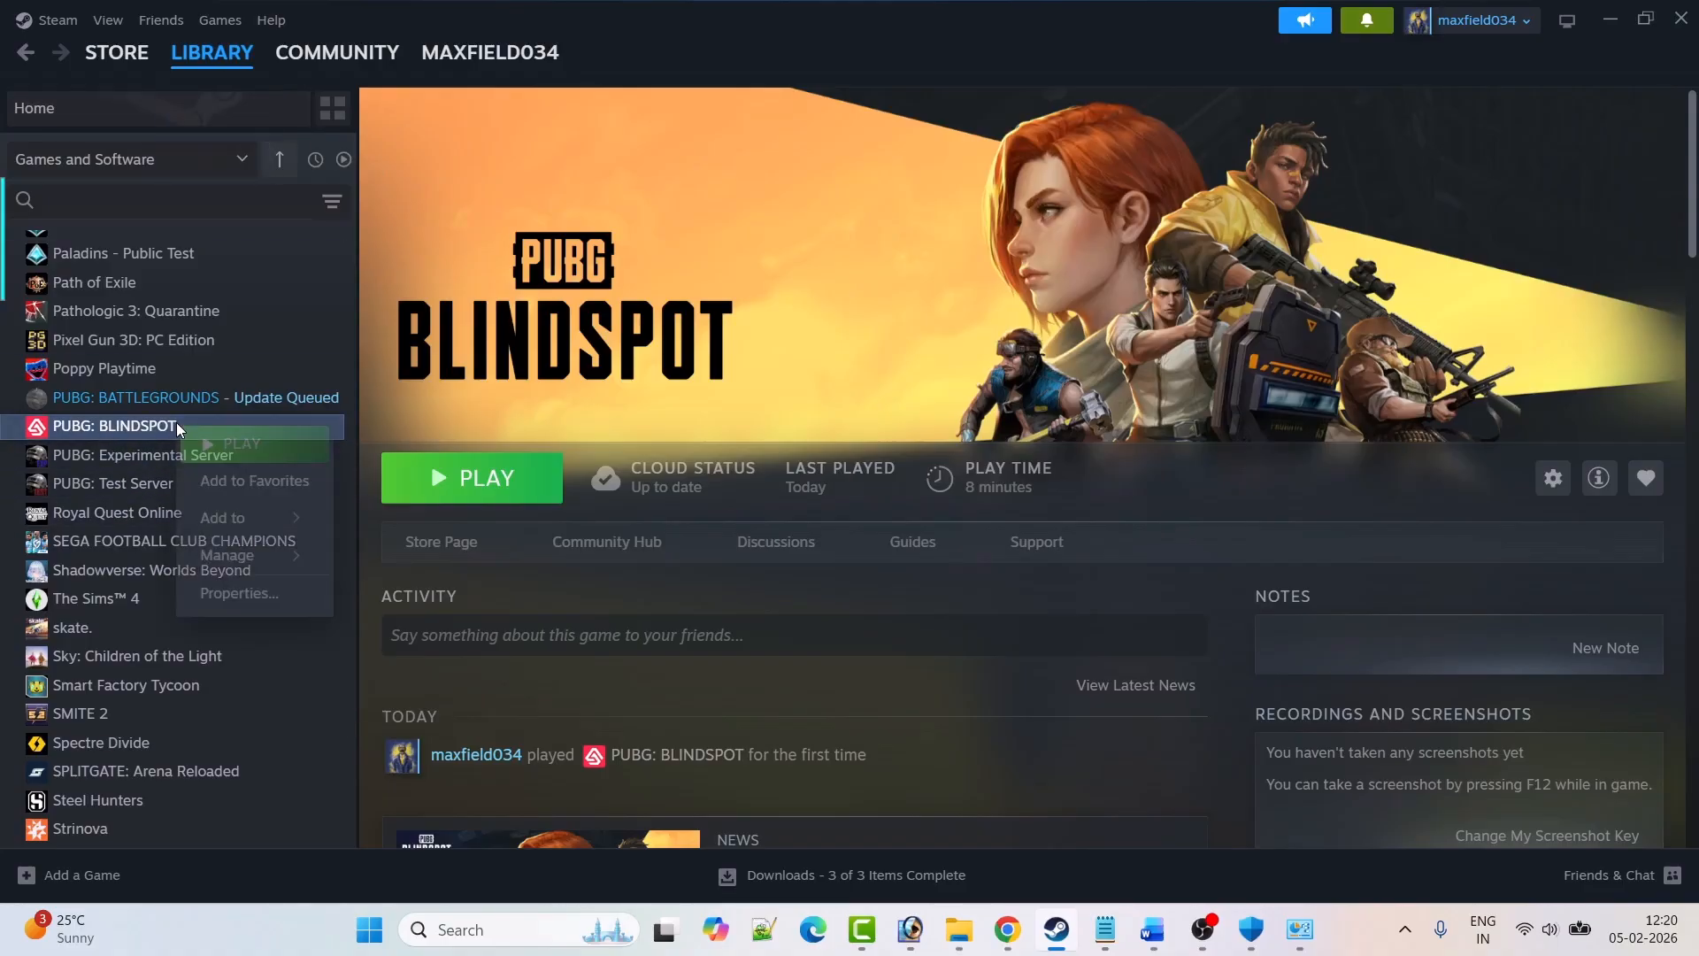
pyautogui.click(253, 591)
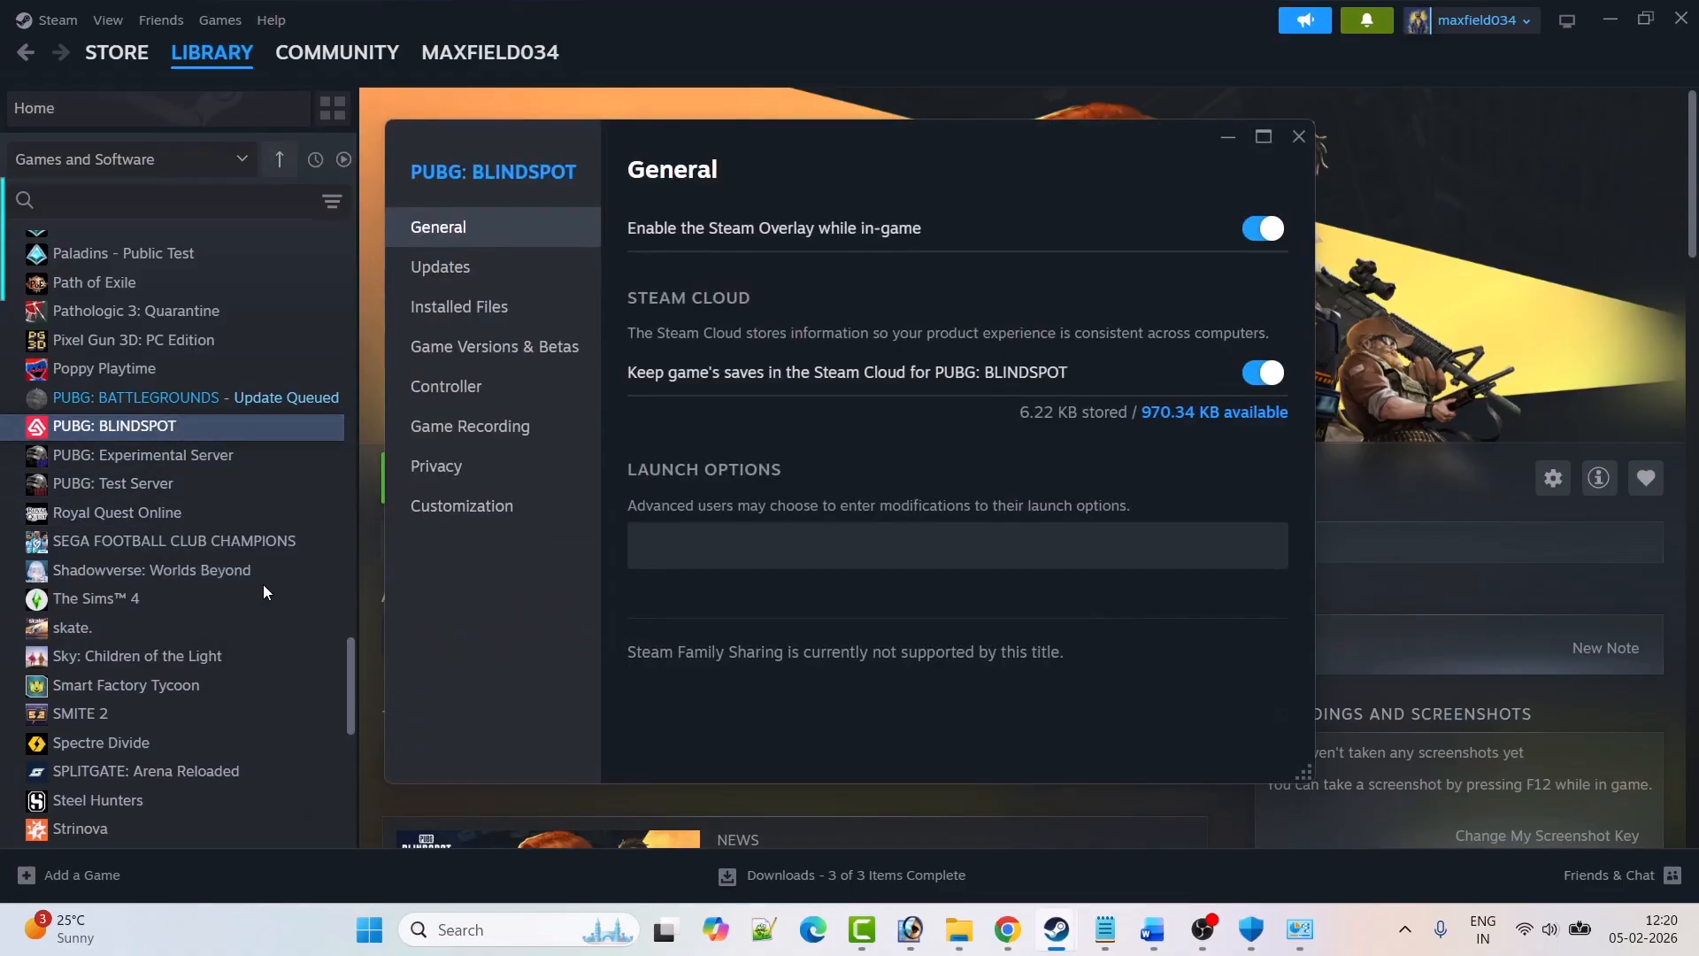
pyautogui.click(479, 311)
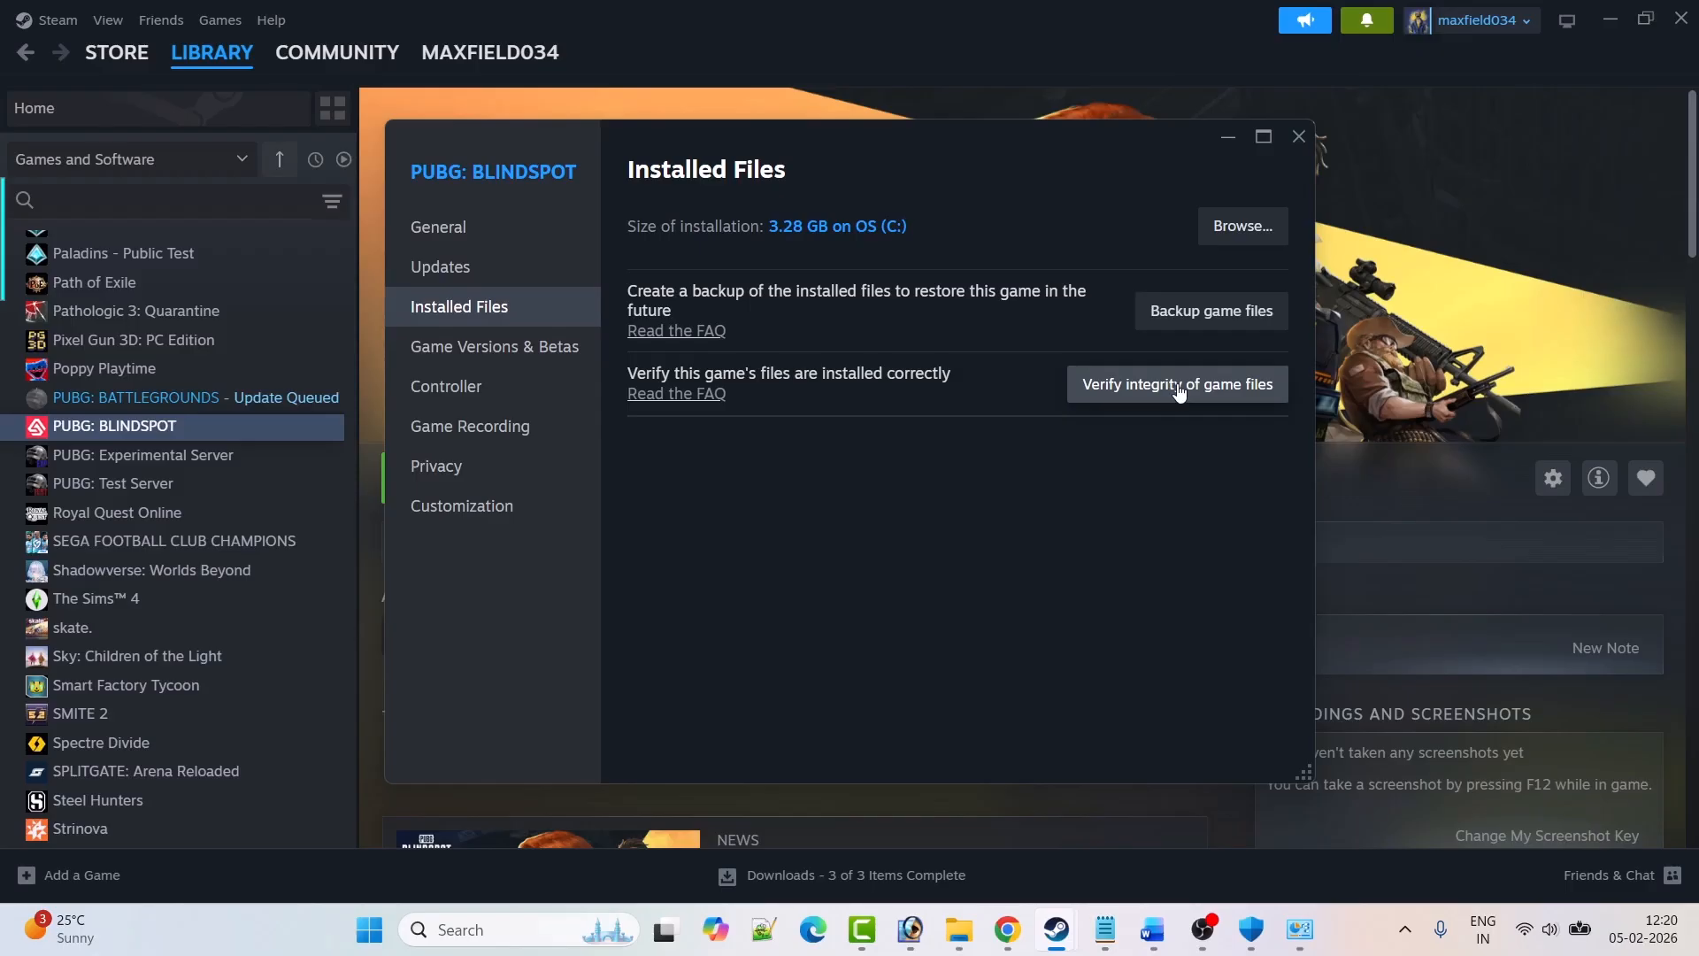
pyautogui.click(1299, 138)
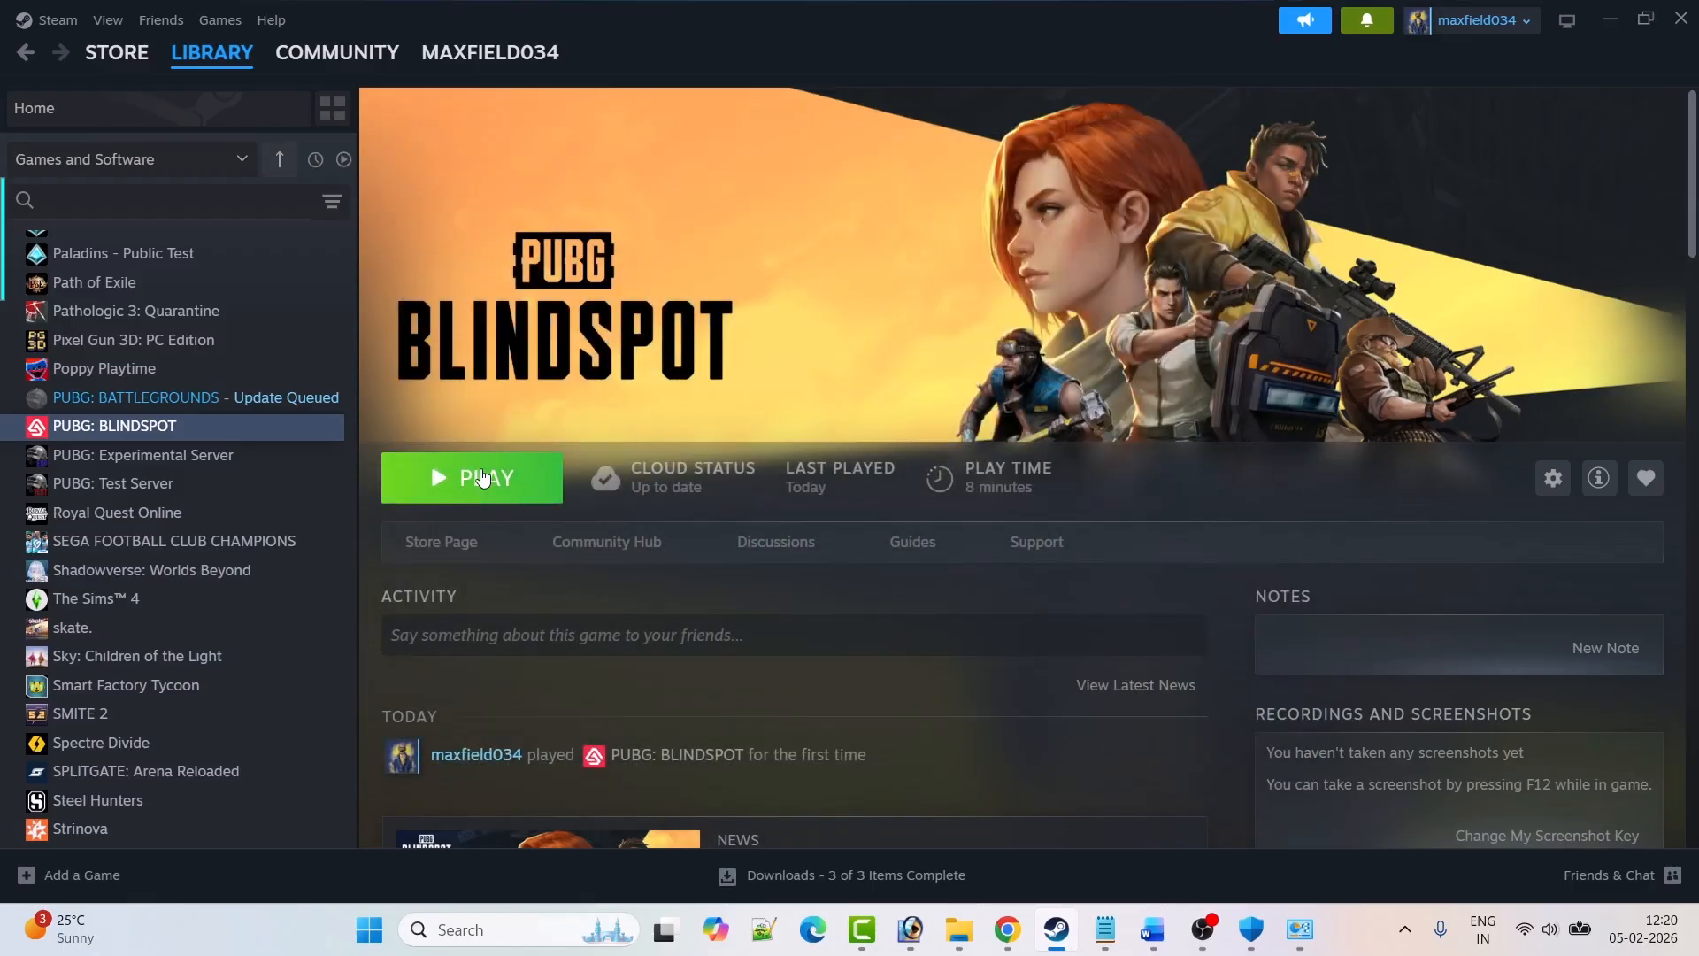
# - Switch to the Word document, read the Fix 6. Try VPN section with its suggested VPN services, and return to the document's title
pyautogui.click(1149, 922)
pyautogui.scroll(-2, 920, 609)
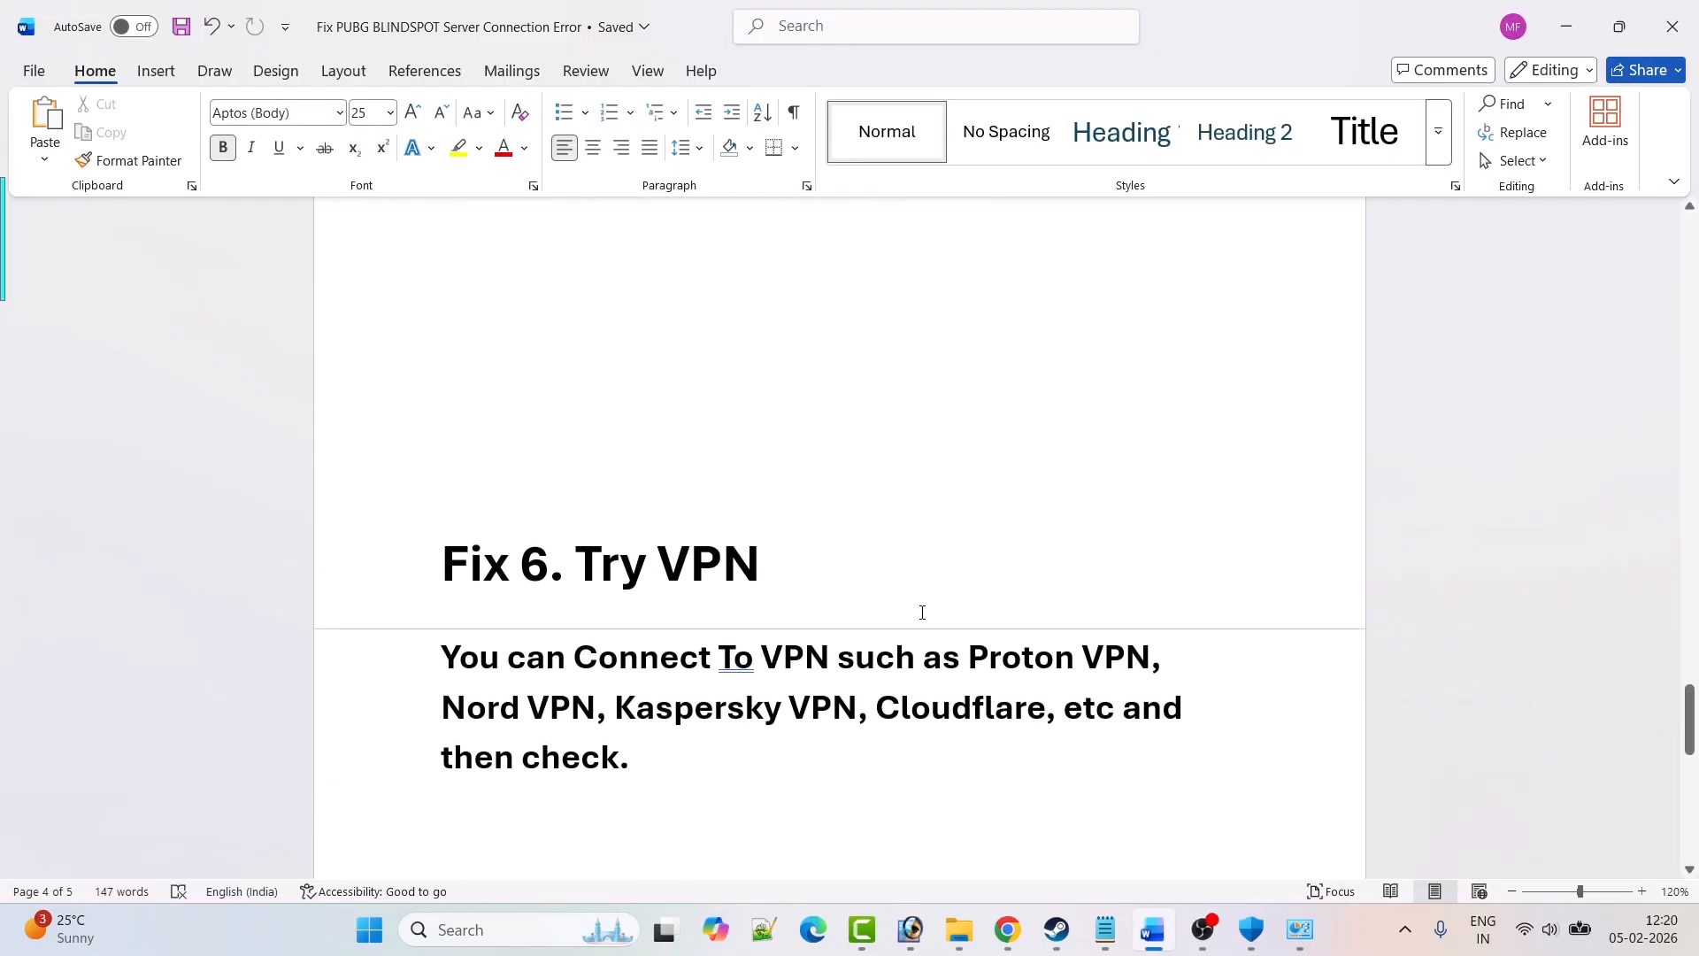
pyautogui.scroll(-1, 922, 613)
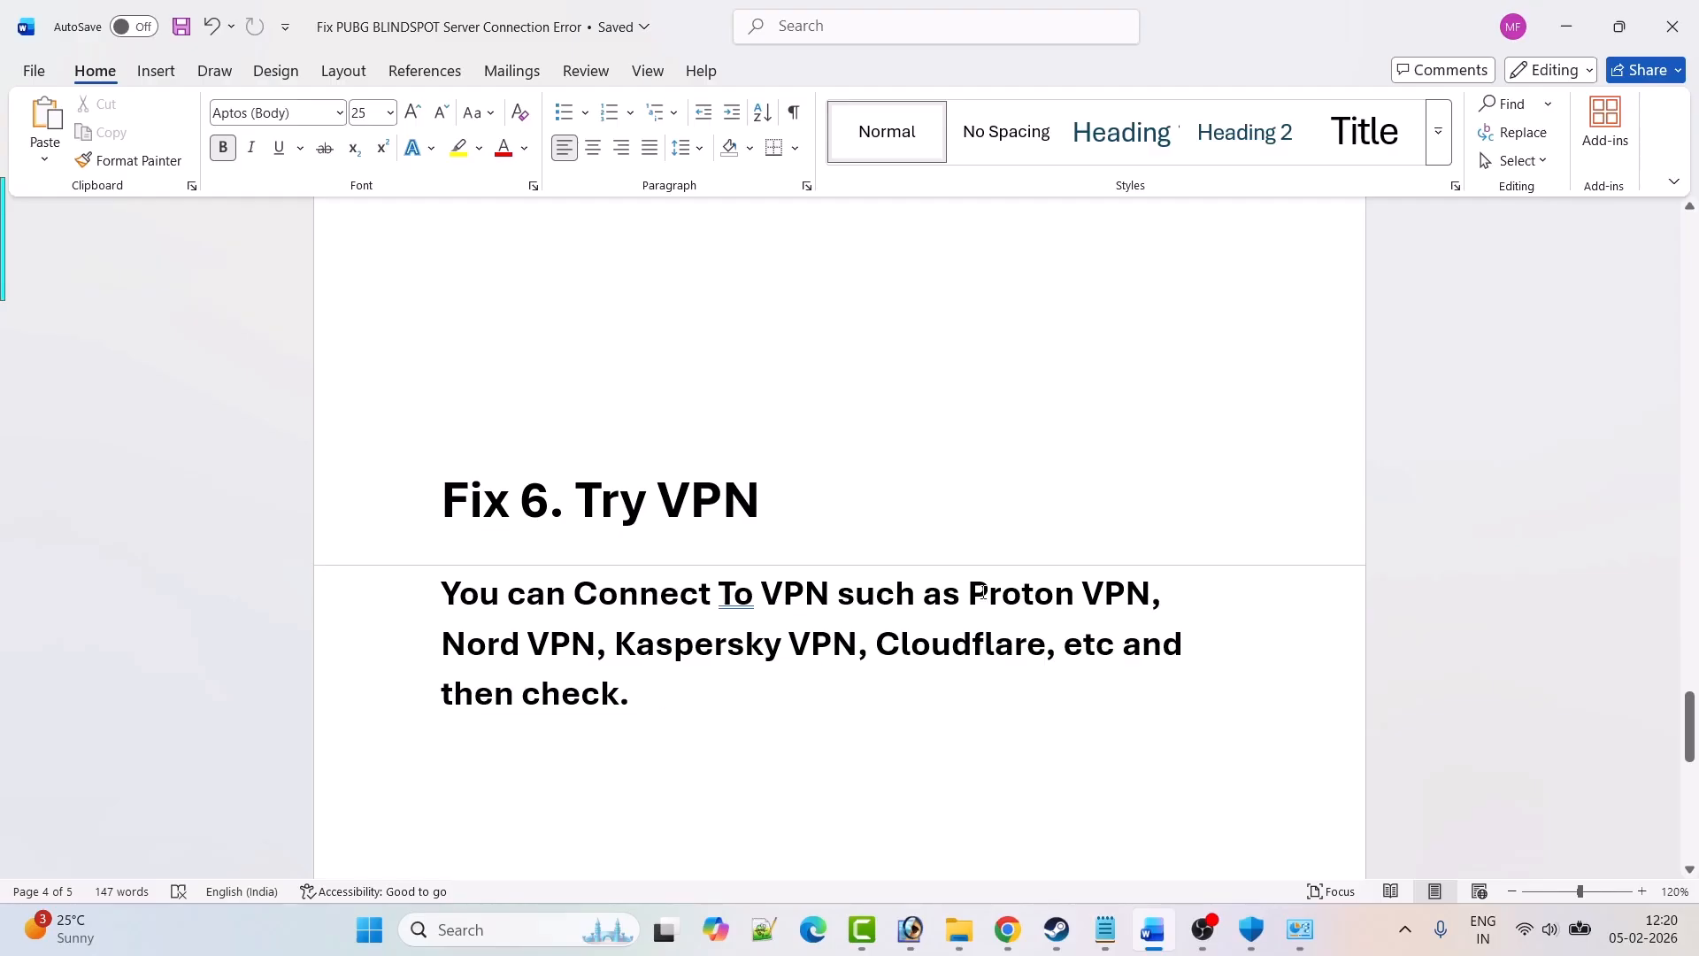
pyautogui.moveTo(973, 594); pyautogui.dragTo(1042, 644)
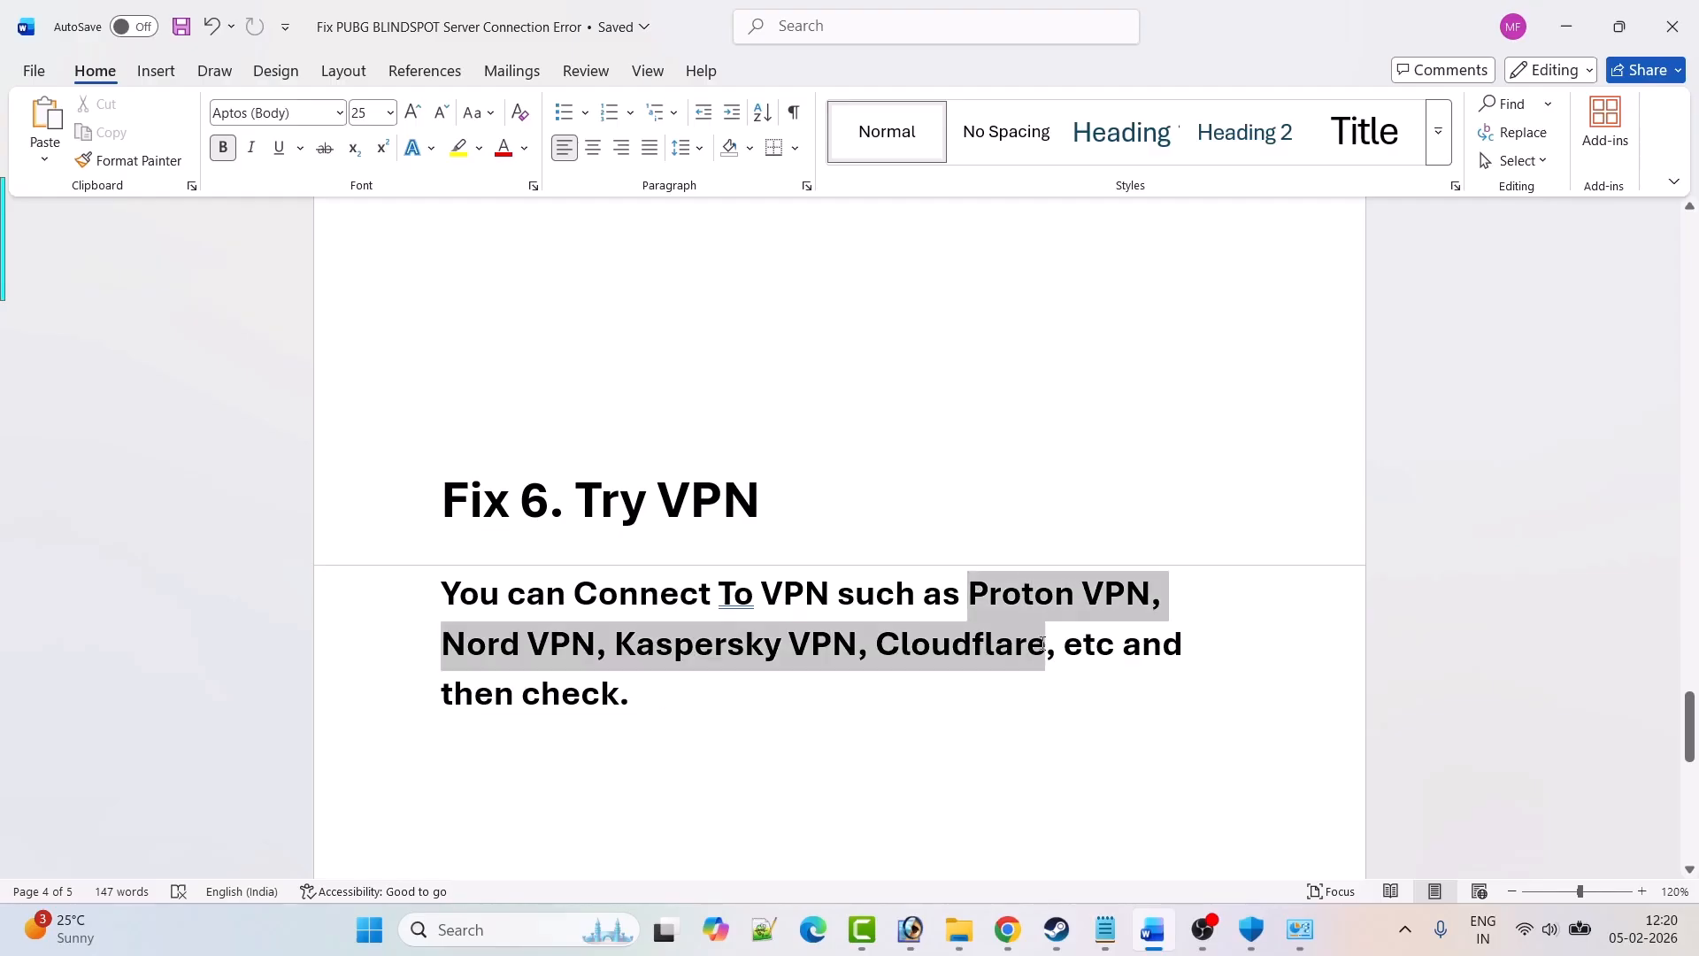
pyautogui.click(1038, 726)
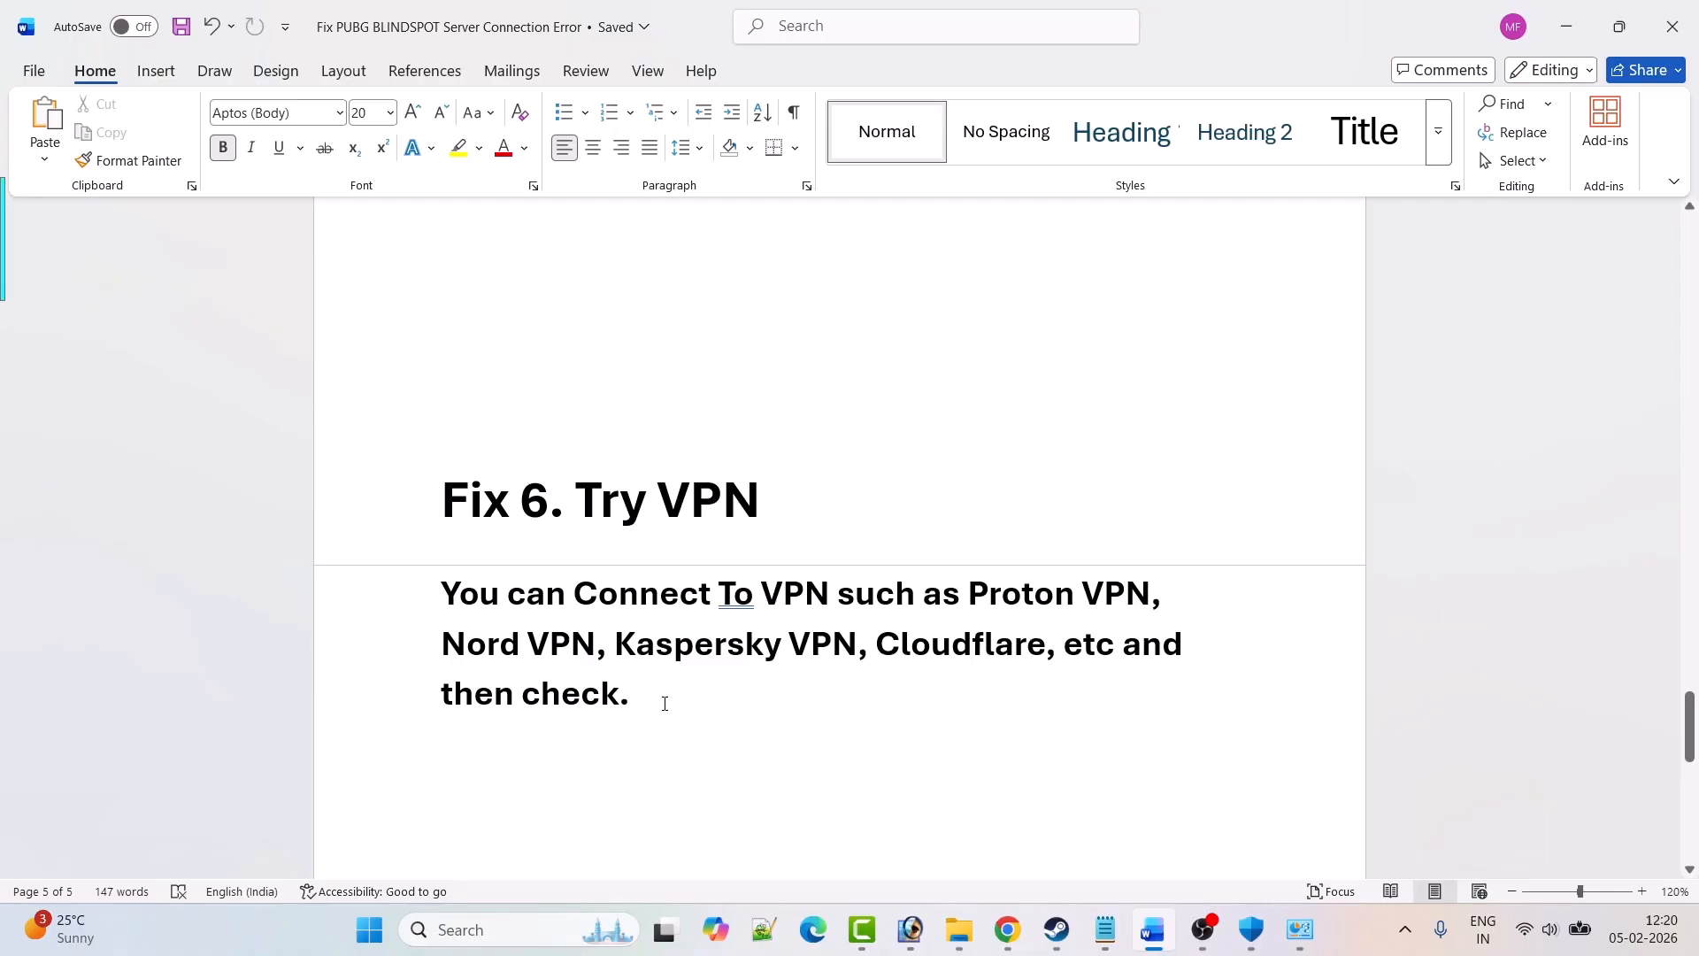
pyautogui.tripleClick(622, 693)
pyautogui.click(706, 726)
pyautogui.moveTo(1690, 728); pyautogui.dragTo(1688, 251)
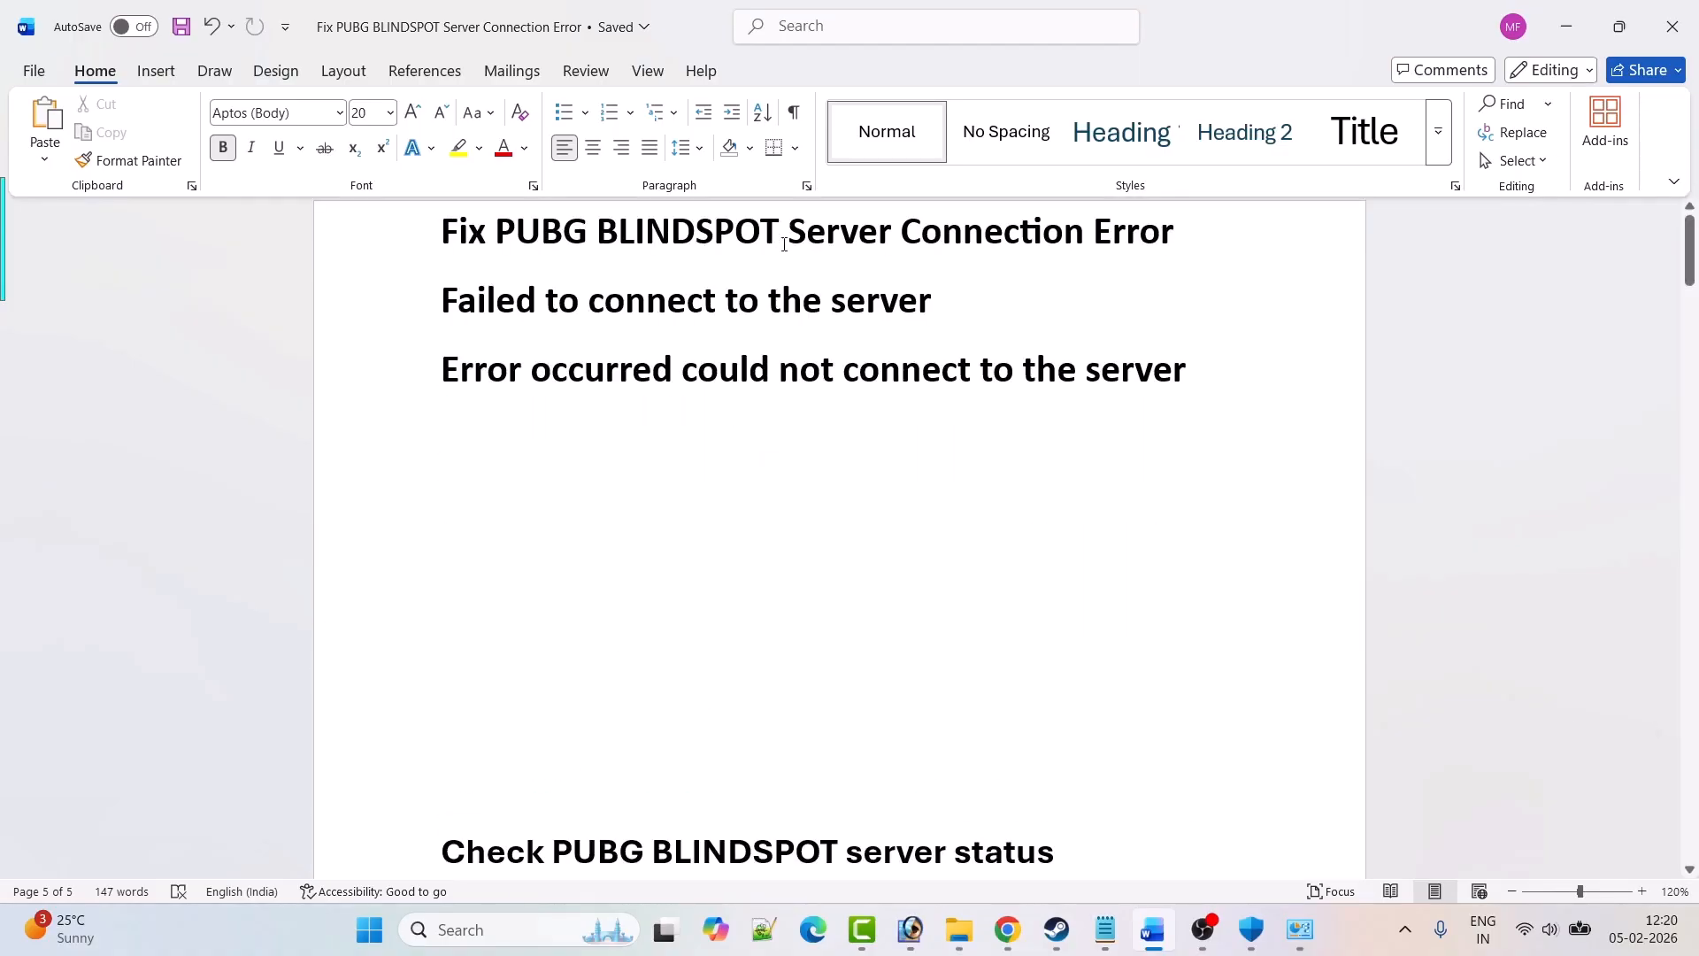